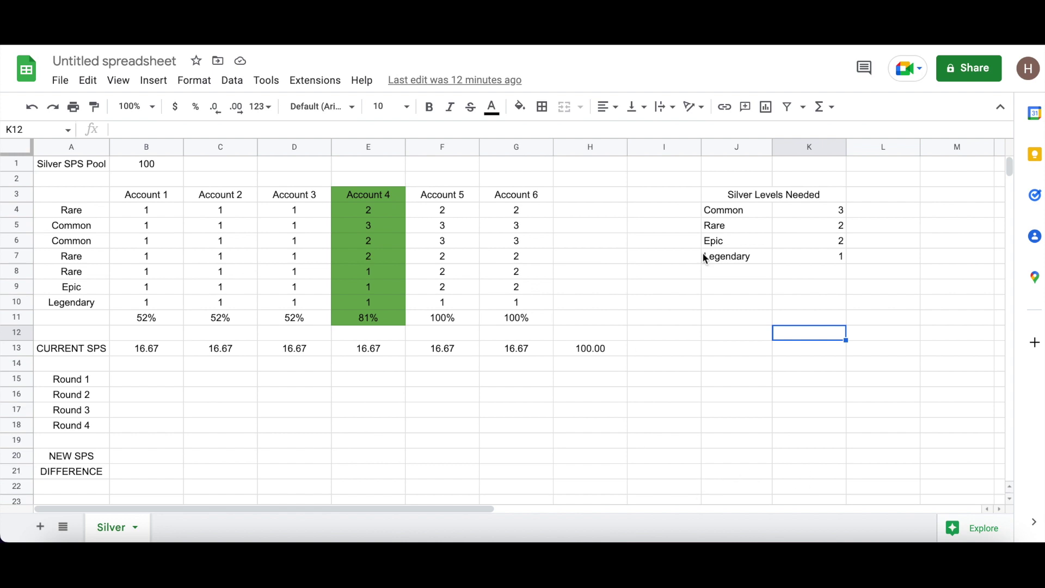
- Check the Silver SPS Pool amount in cell B1
left_click(787, 306)
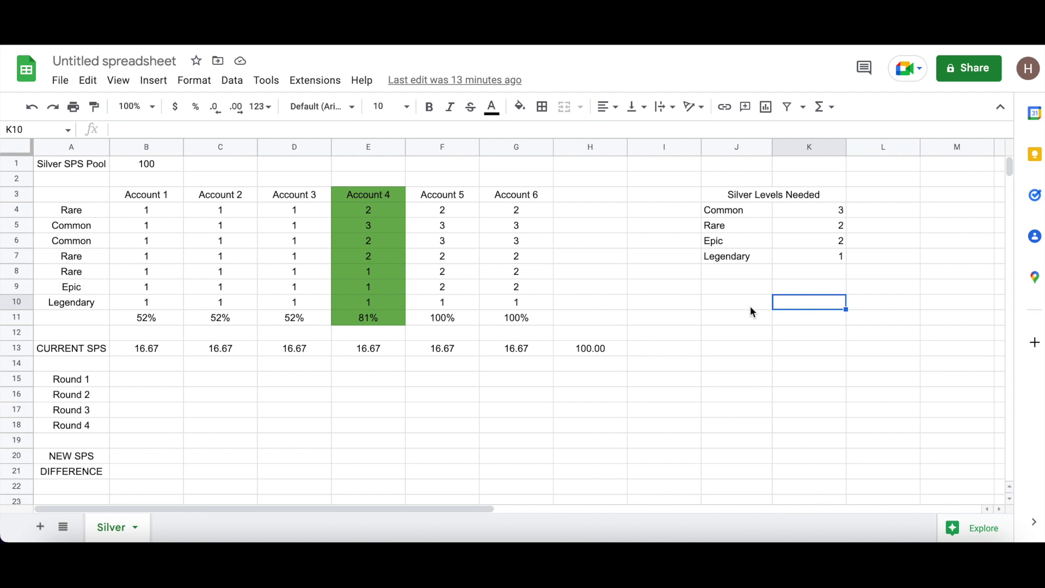
left_click(490, 184)
left_click(98, 178)
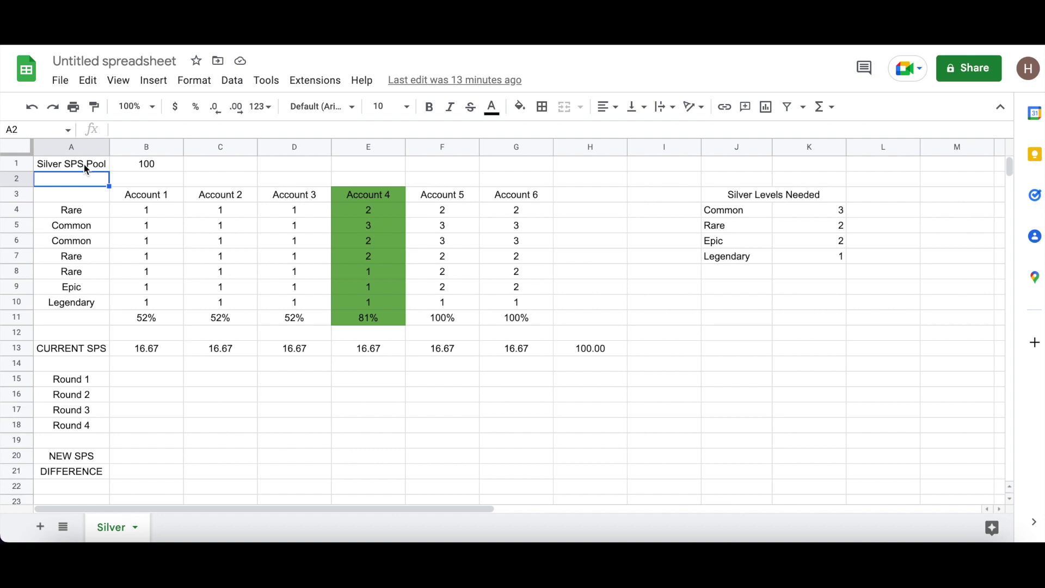
left_click(505, 417)
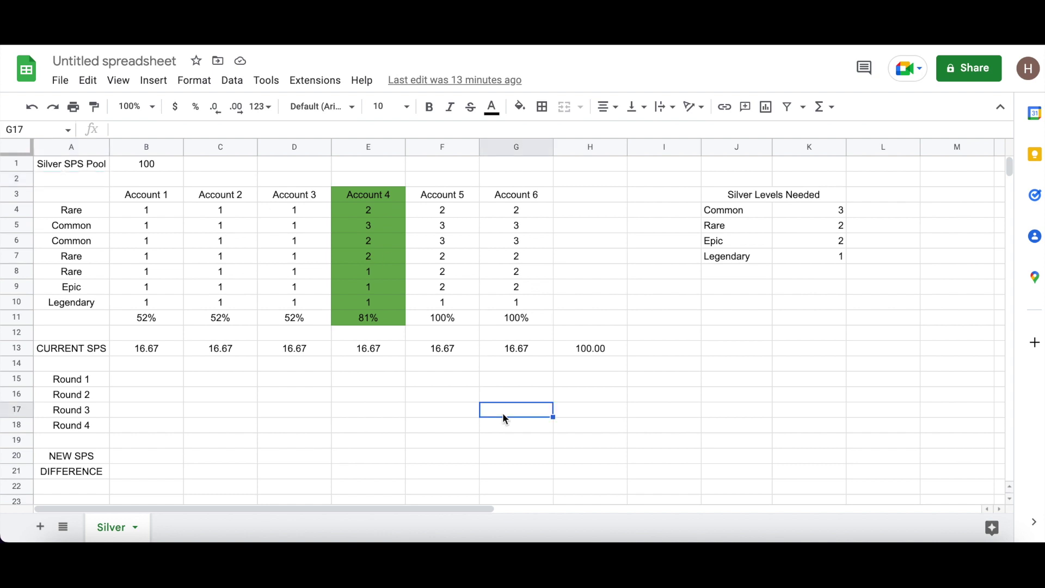
left_click(146, 147)
left_click(169, 169)
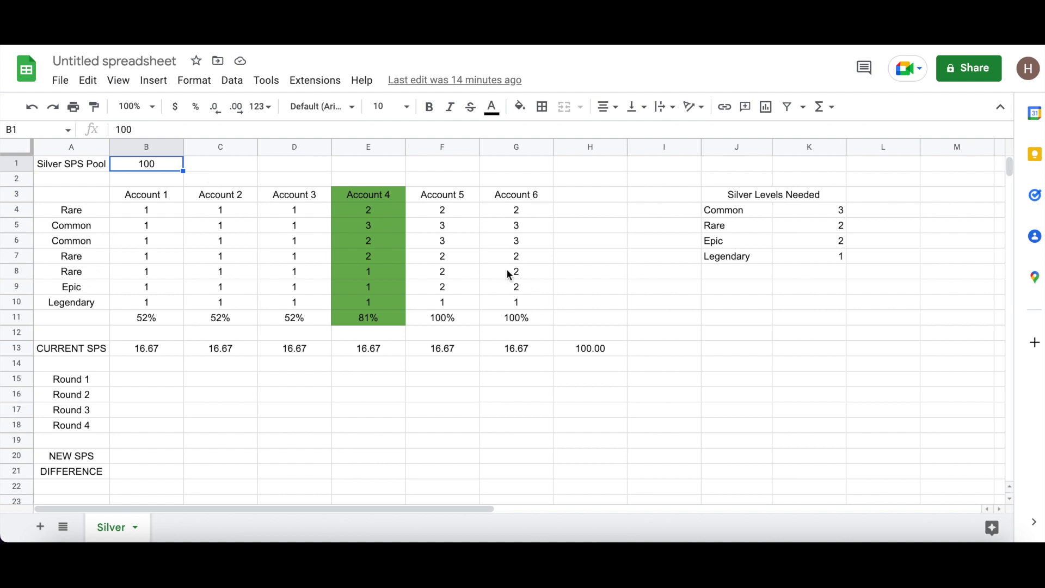
- Review the Silver Levels Needed table for the Common, Rare, Epic and Legendary cards
left_click(761, 306)
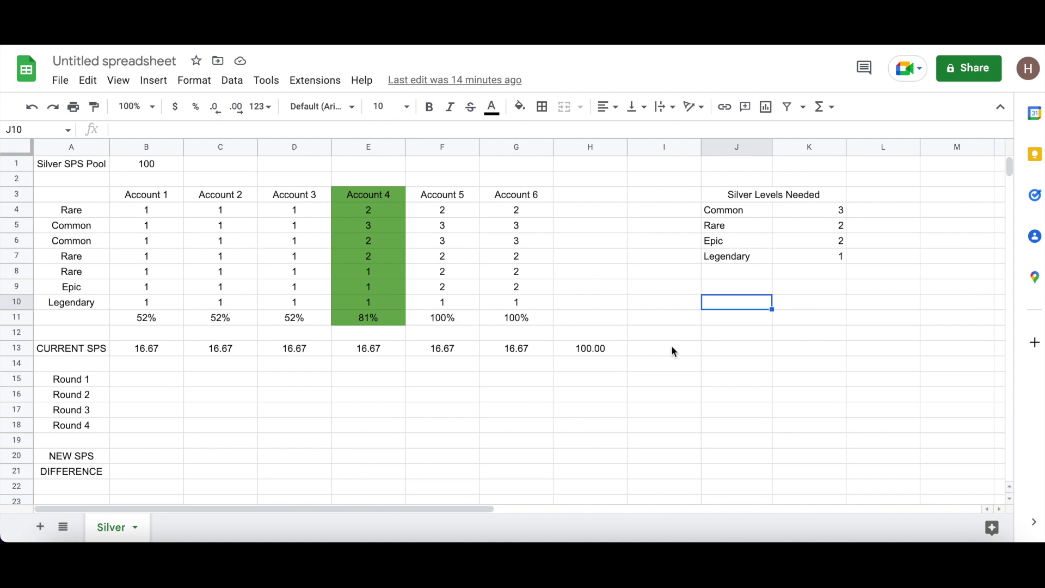
left_click_drag(742, 293, 739, 278)
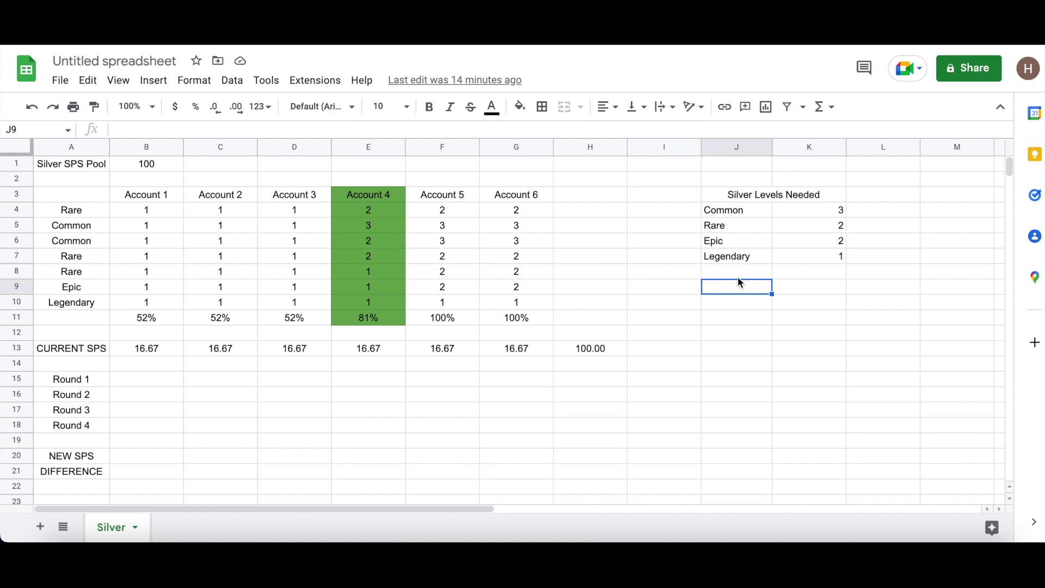
left_click(735, 262)
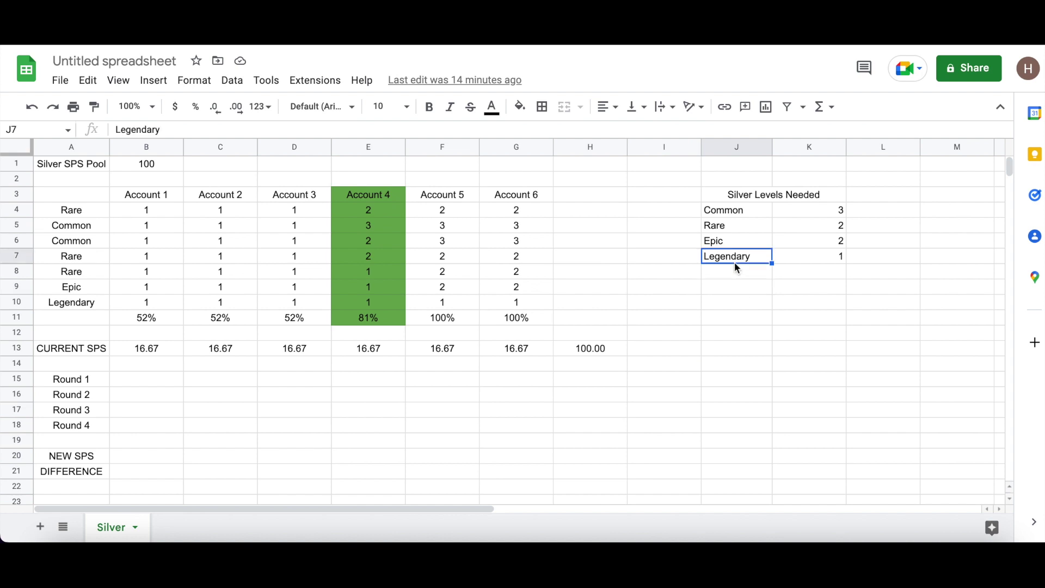
left_click(817, 213)
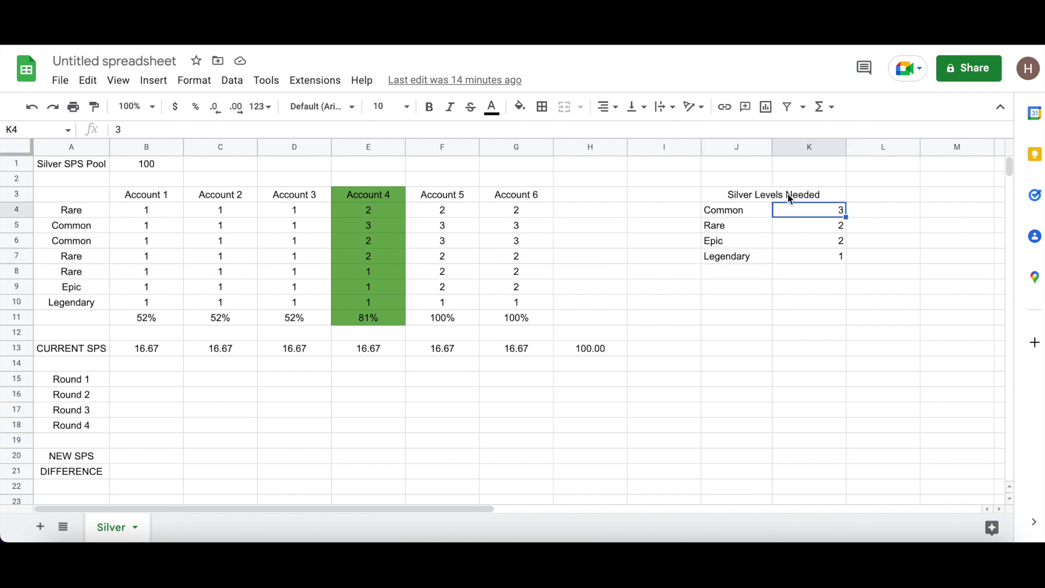
left_click(824, 244)
left_click(822, 258)
left_click(822, 281)
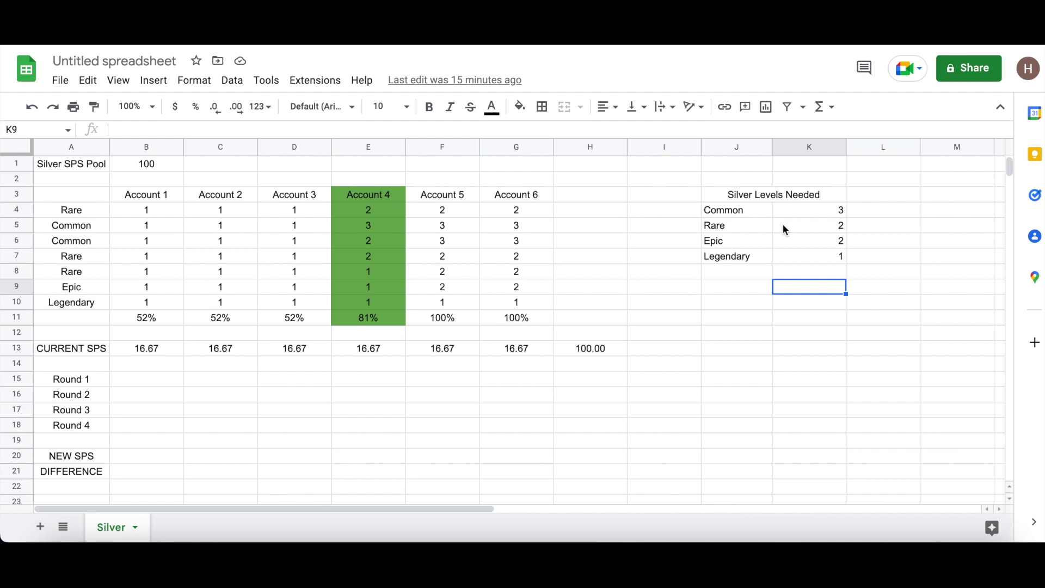
left_click(641, 159)
left_click(647, 241)
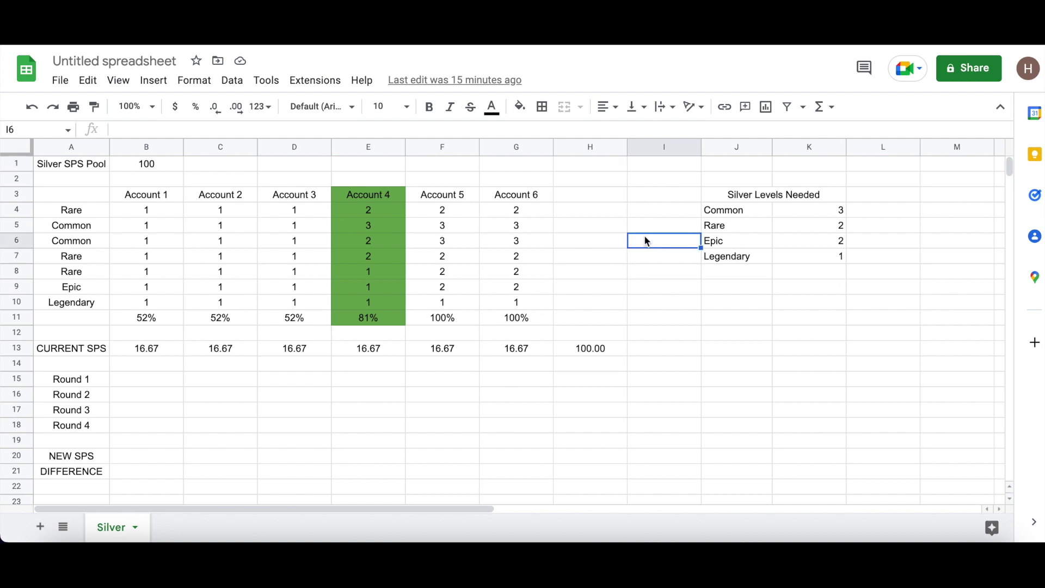
- Examine Account 1's card levels from its heading down to the percentage formula in B11
left_click(241, 415)
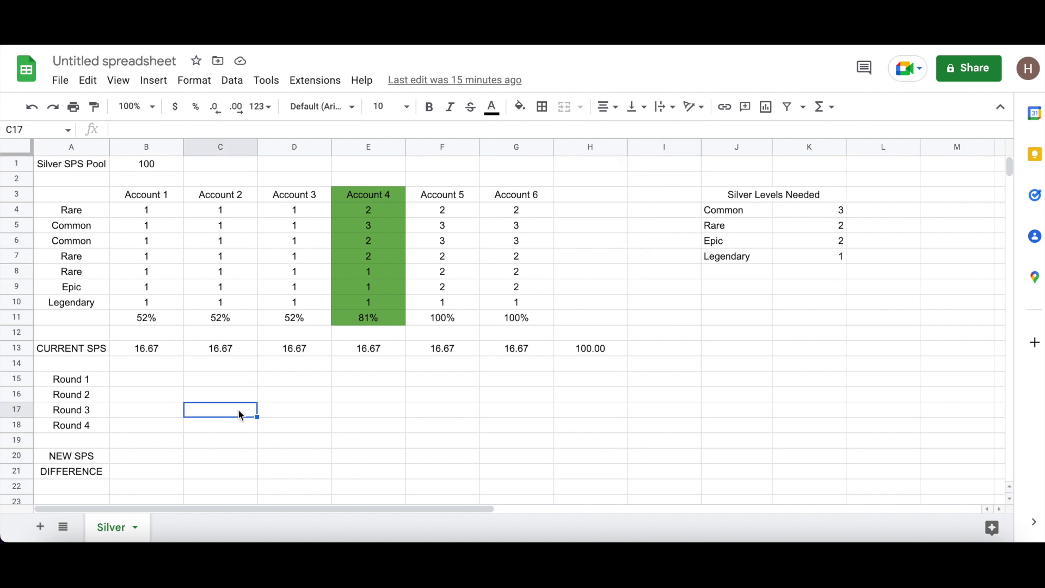
left_click(149, 200)
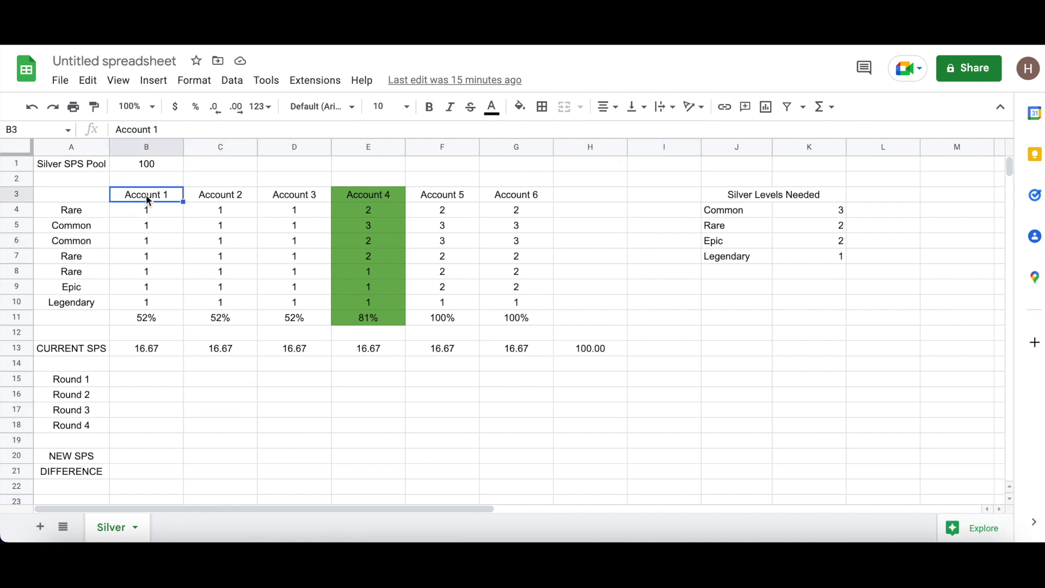
key("Right")
key("Right")
key("Left")
key("Left")
key("Down")
key("Down")
key("Down")
key("Down")
key("Down")
key("Down")
key("Down")
key("Down")
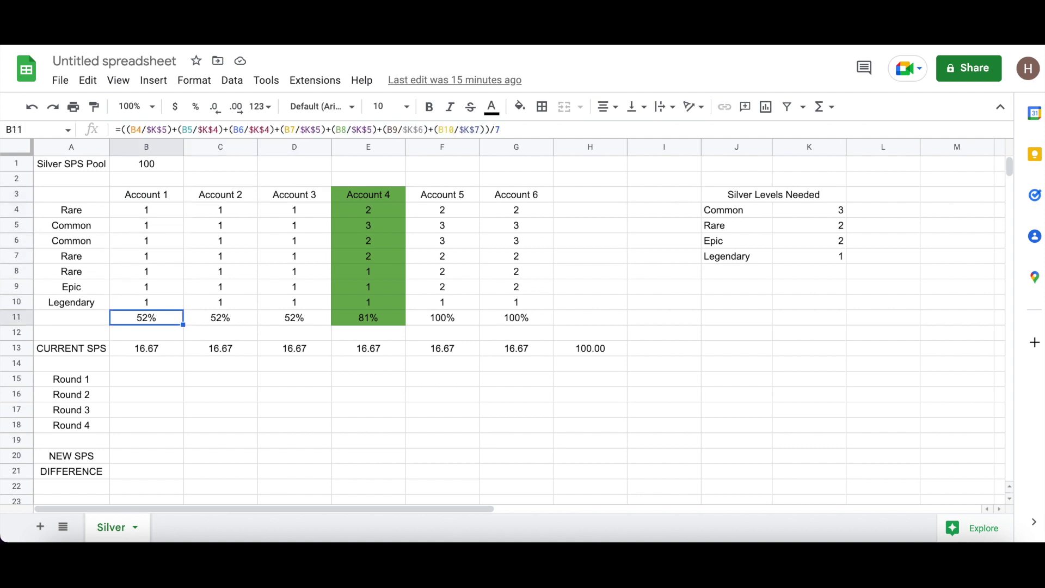
- Examine the card levels across the accounts, concentrating on the upper rows of Accounts 4, 5 and 6
key("Up")
key("Right")
key("Up")
key("Up")
key("Up")
key("Up")
key("Up")
key("Up")
key("Right")
key("Right")
key("Right")
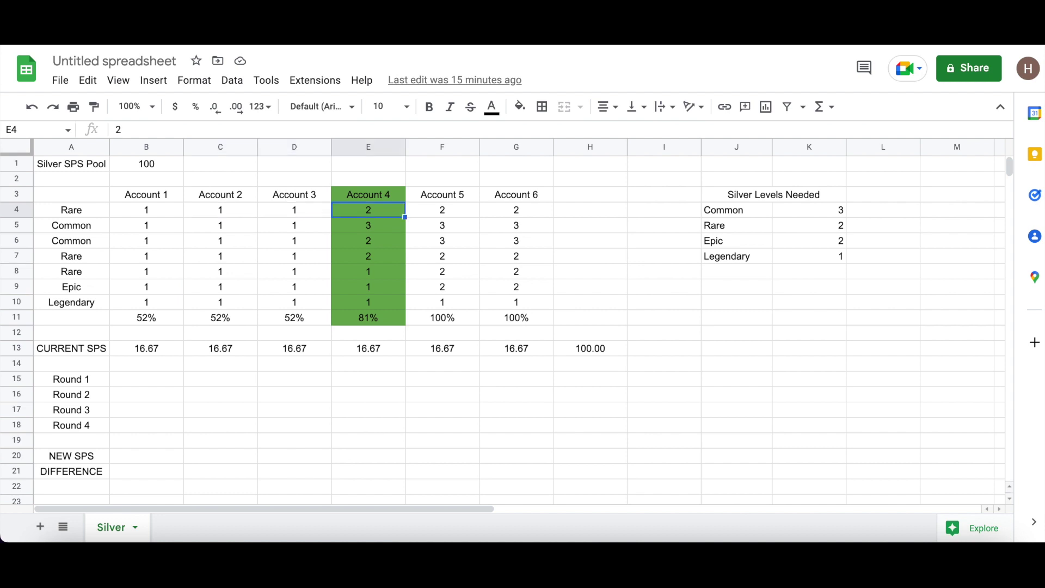
key("Up")
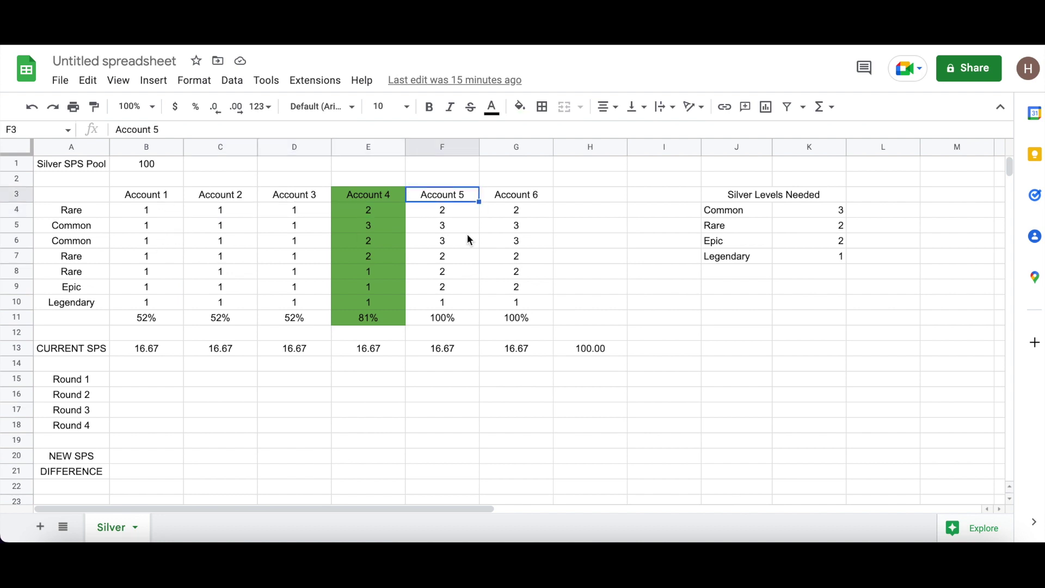
left_click(456, 210)
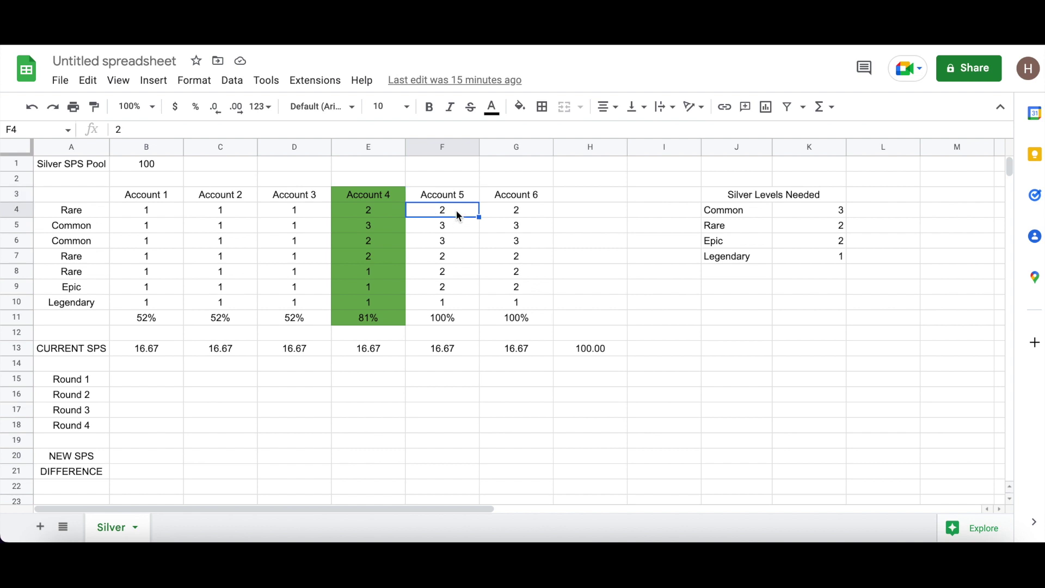
key("Down")
key("Right")
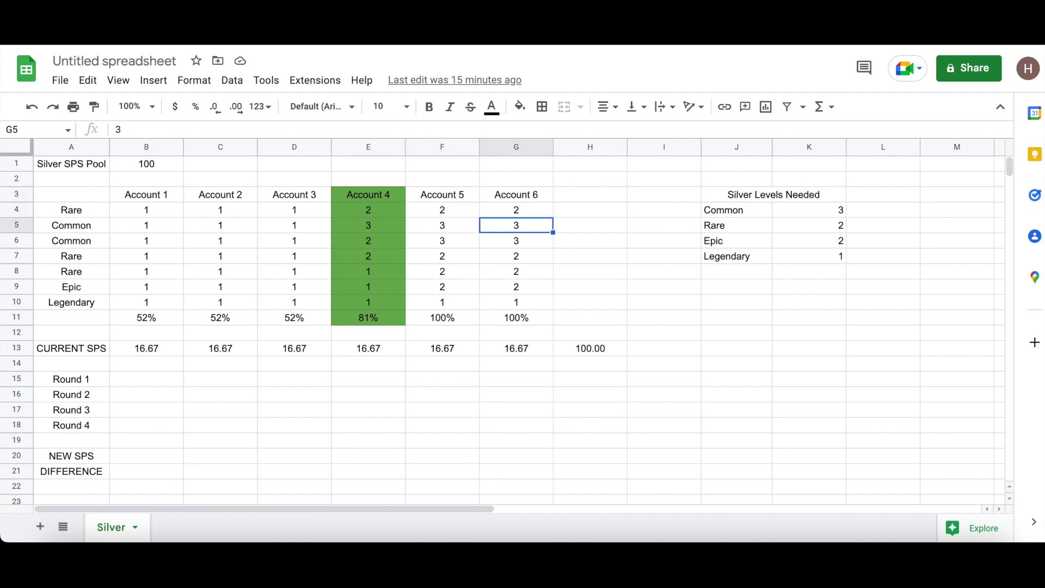
key("Left")
key("Down")
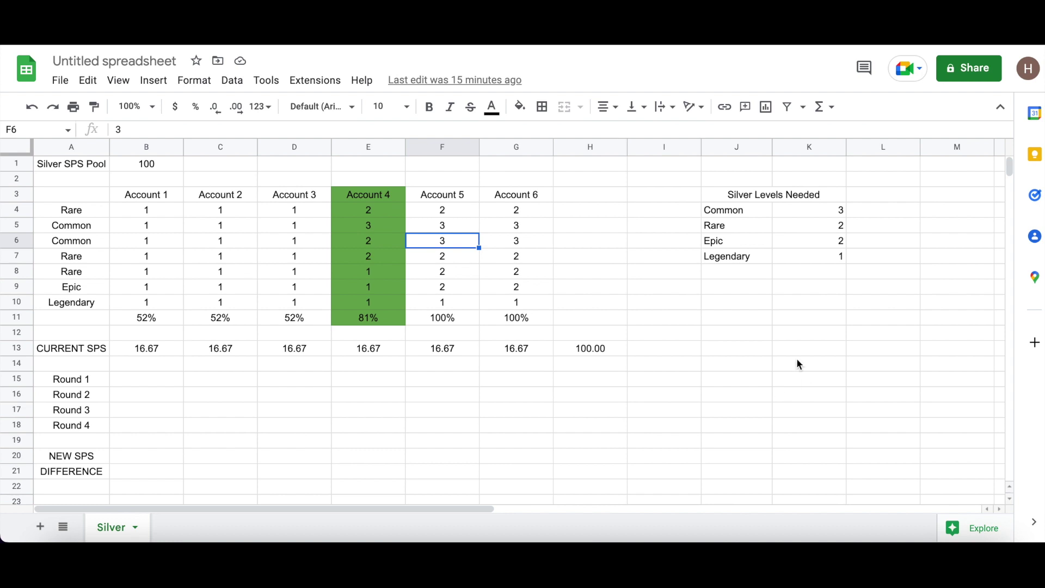
- Compare the card levels of Accounts 5 and 6 with the required levels in K4:K7
left_click(828, 230)
left_click(727, 287)
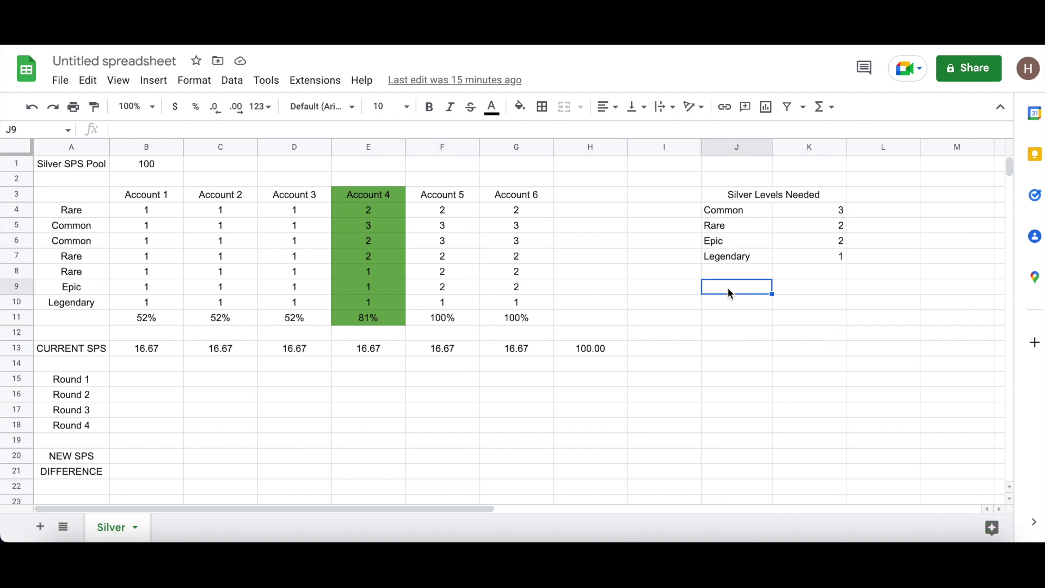
left_click(447, 206)
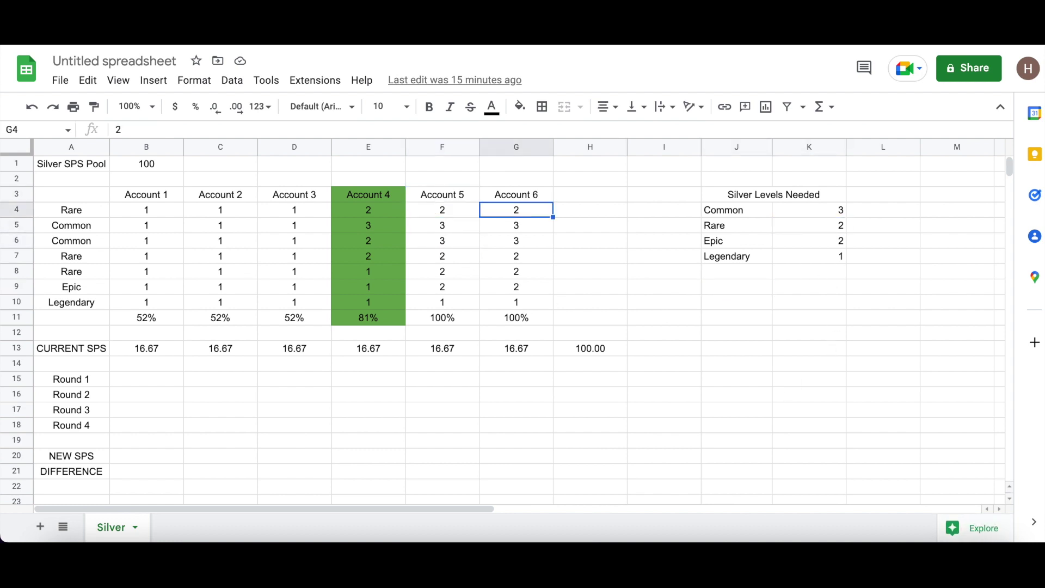
key("Right")
key("Down")
key("Left")
key("Up")
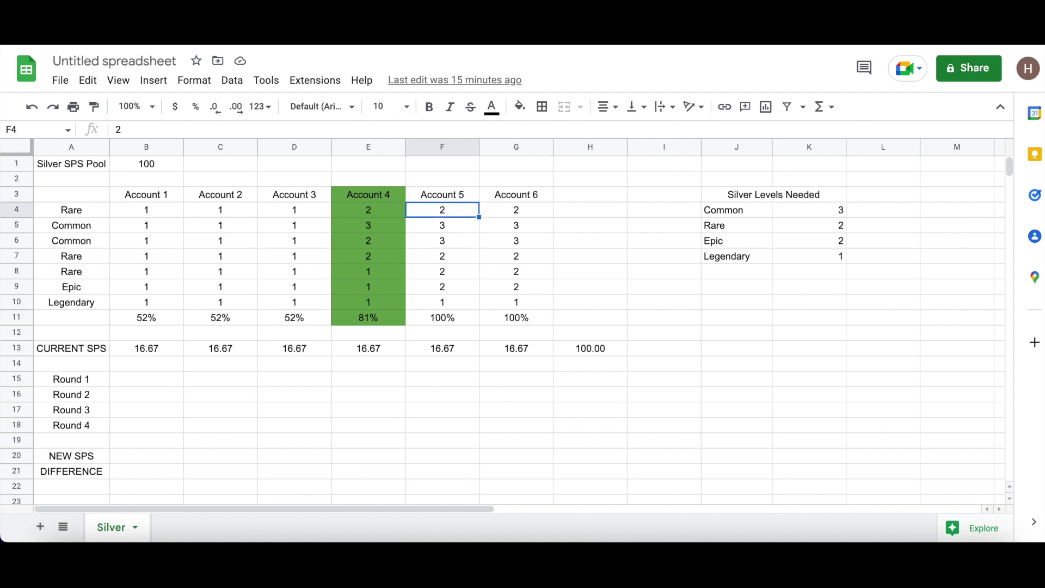
left_click_drag(821, 262, 804, 214)
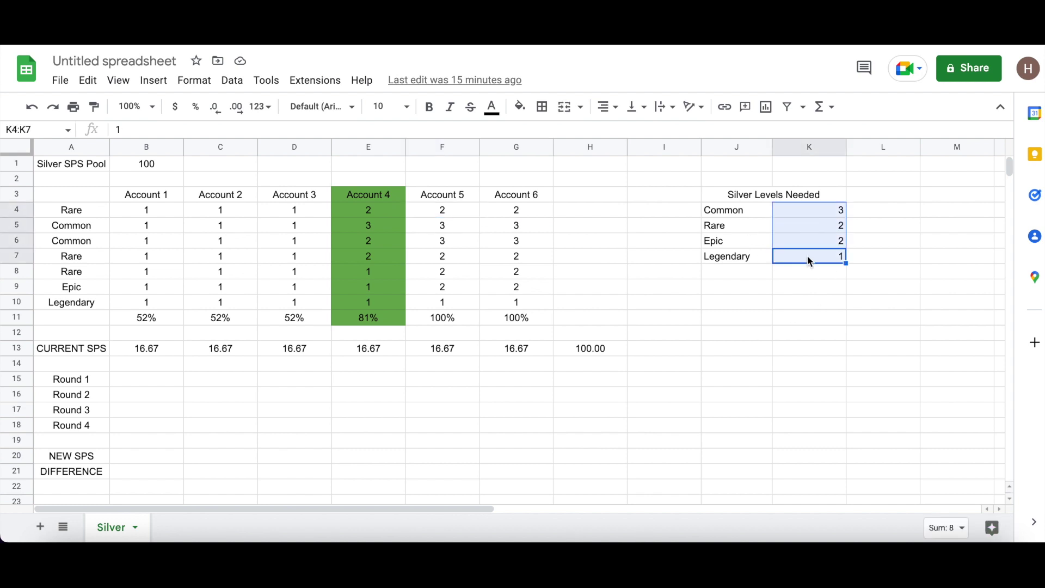
left_click(810, 286)
left_click(621, 306)
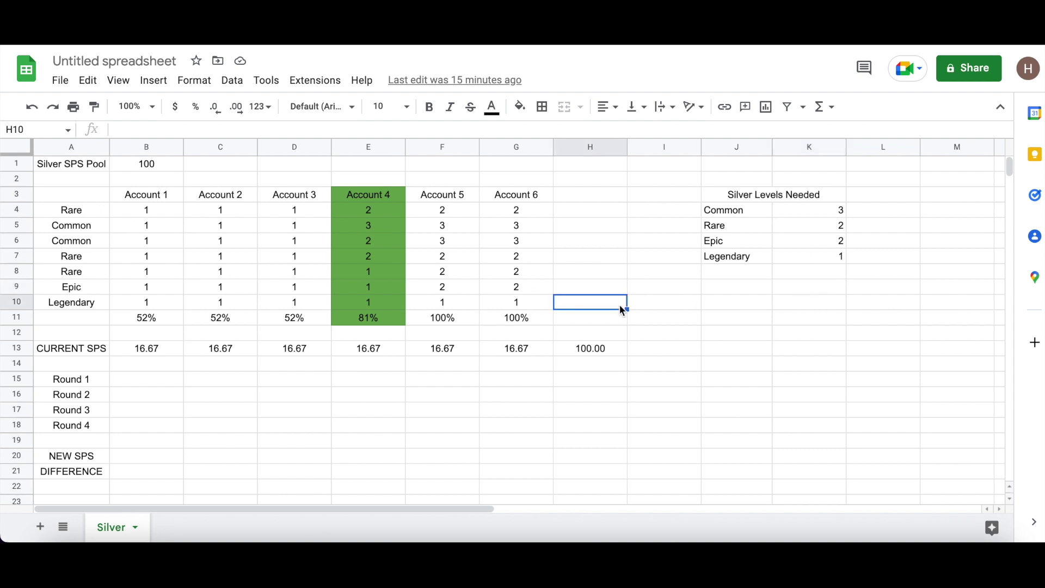
- Review the highlighted Account 4 column in E3:E11 and the Silver SPS Pool amount
left_click(384, 197)
left_click_drag(384, 208, 377, 313)
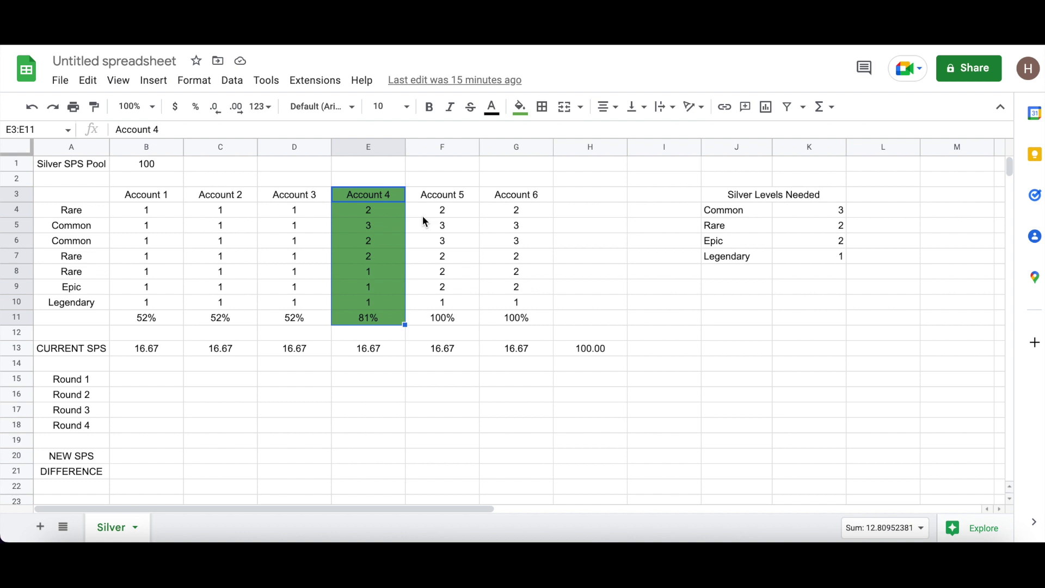
left_click(390, 389)
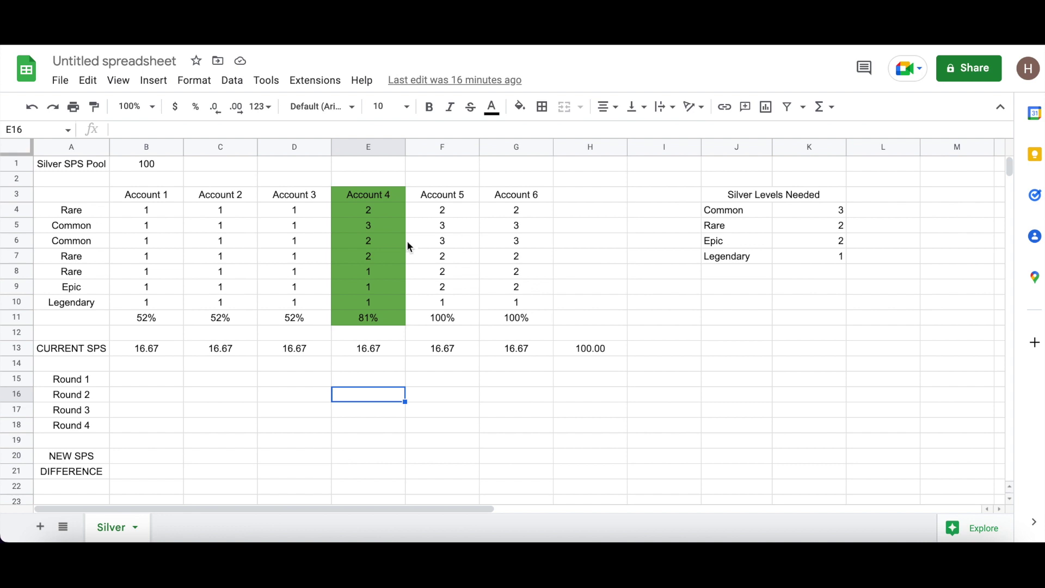
left_click(151, 170)
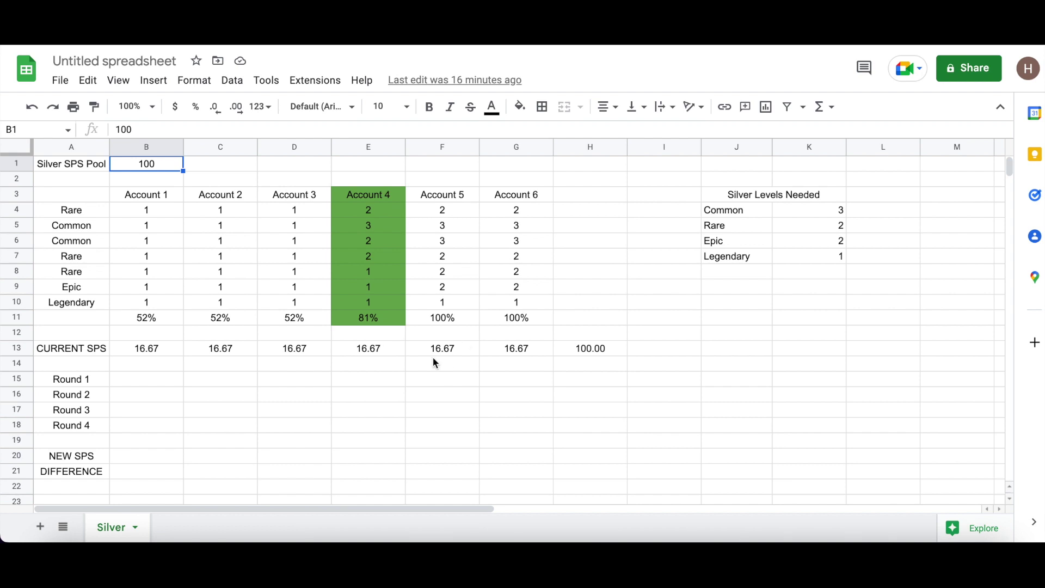
left_click(470, 392)
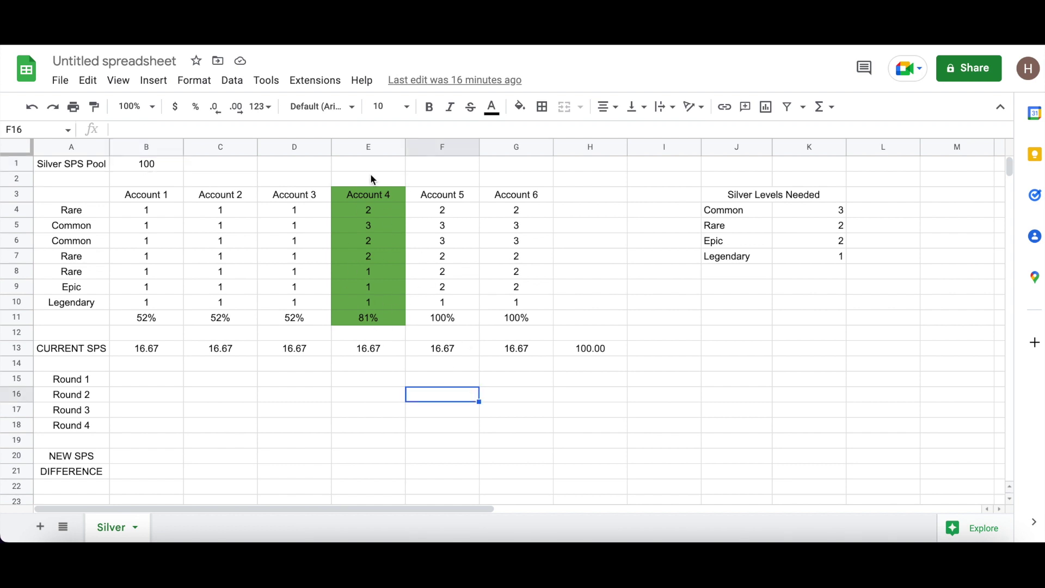
left_click(485, 417)
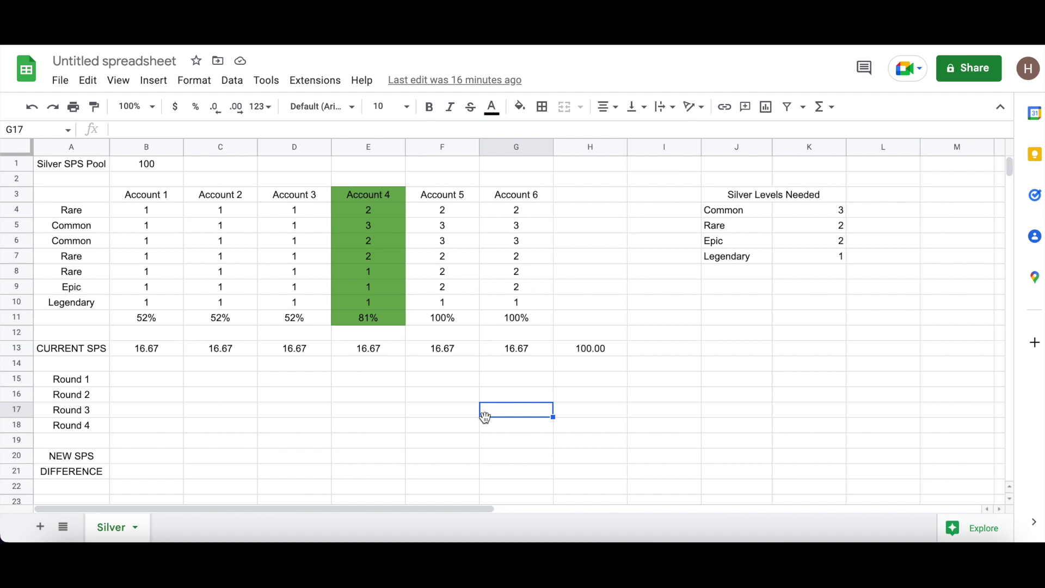
- Compare the card levels of Accounts 1 to 3 in B4:D10 with Accounts 5 and 6 in F4:G10
left_click(250, 288)
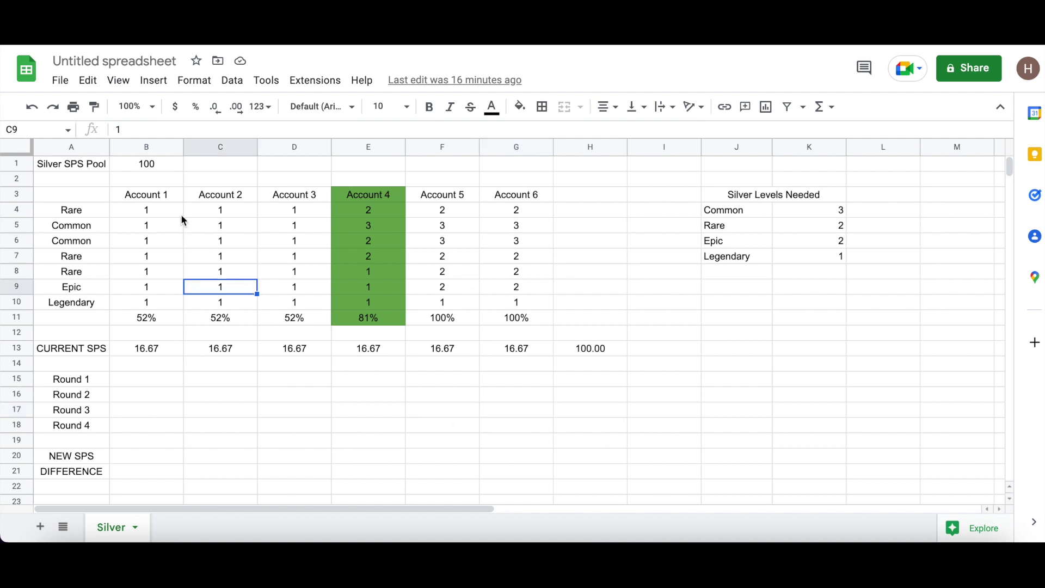
left_click(159, 207)
left_click_drag(161, 210, 294, 303)
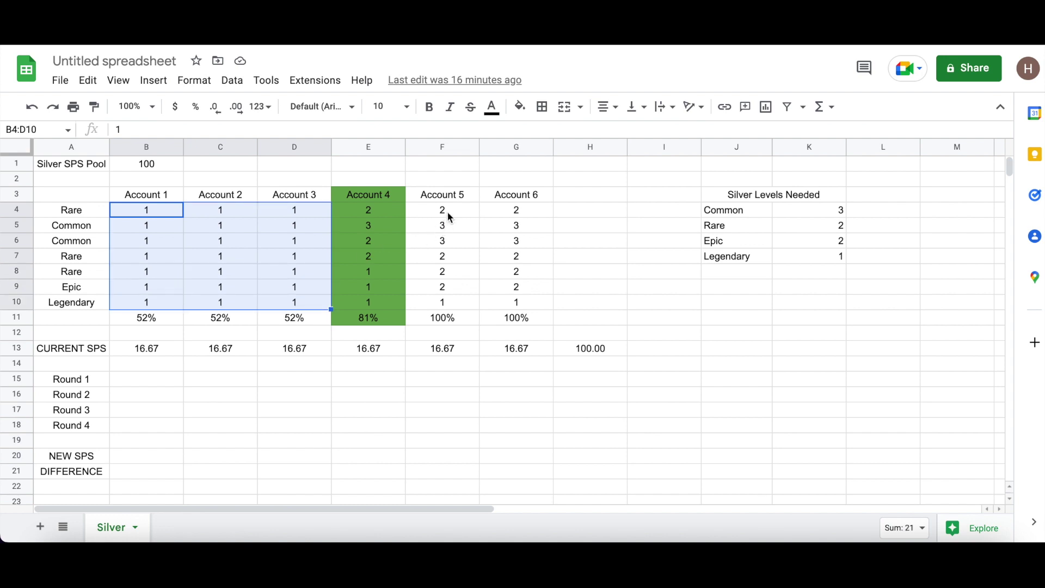
left_click_drag(447, 211, 498, 300)
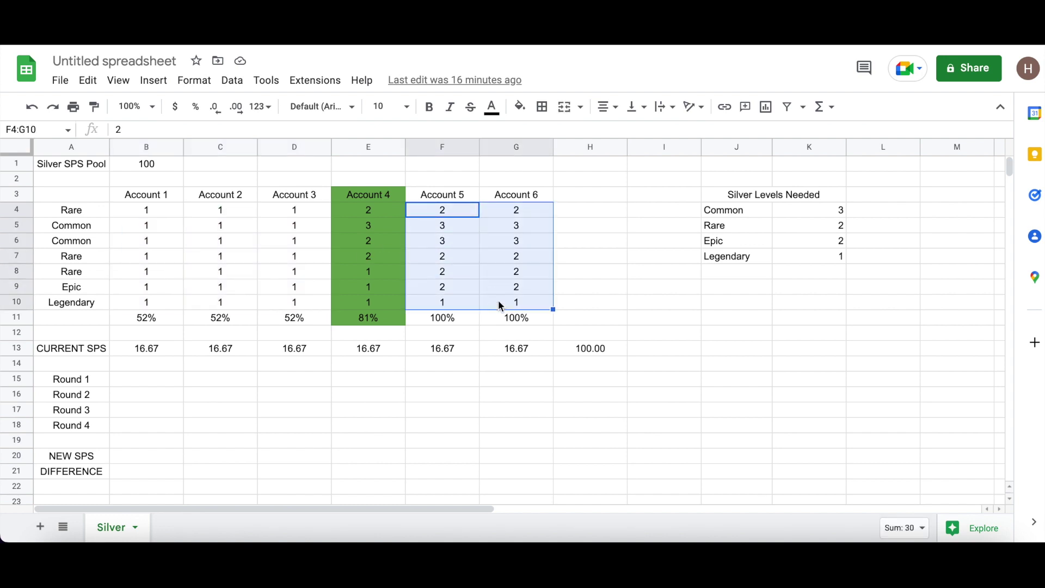
left_click(602, 306)
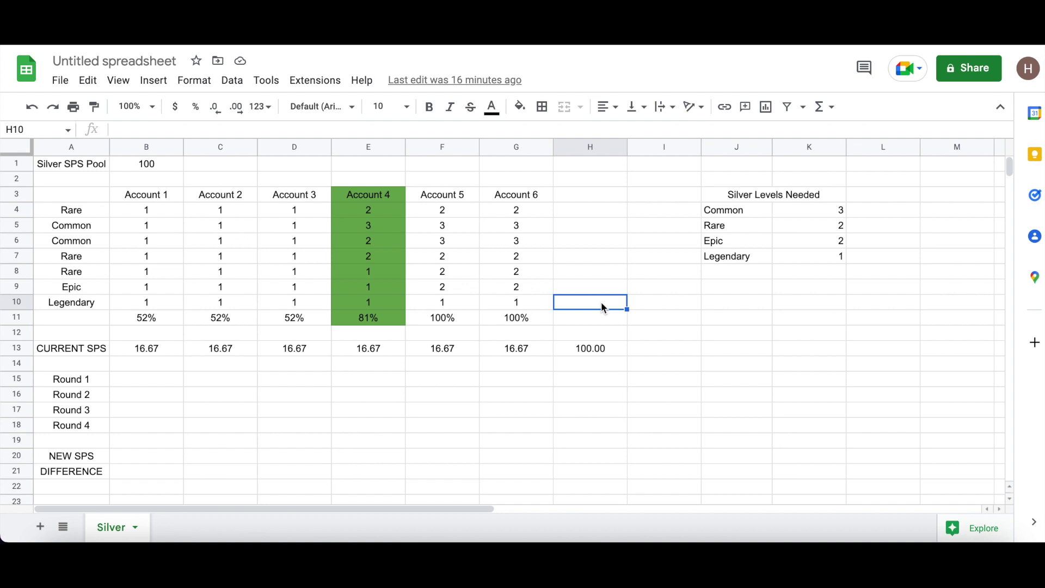
left_click(521, 240)
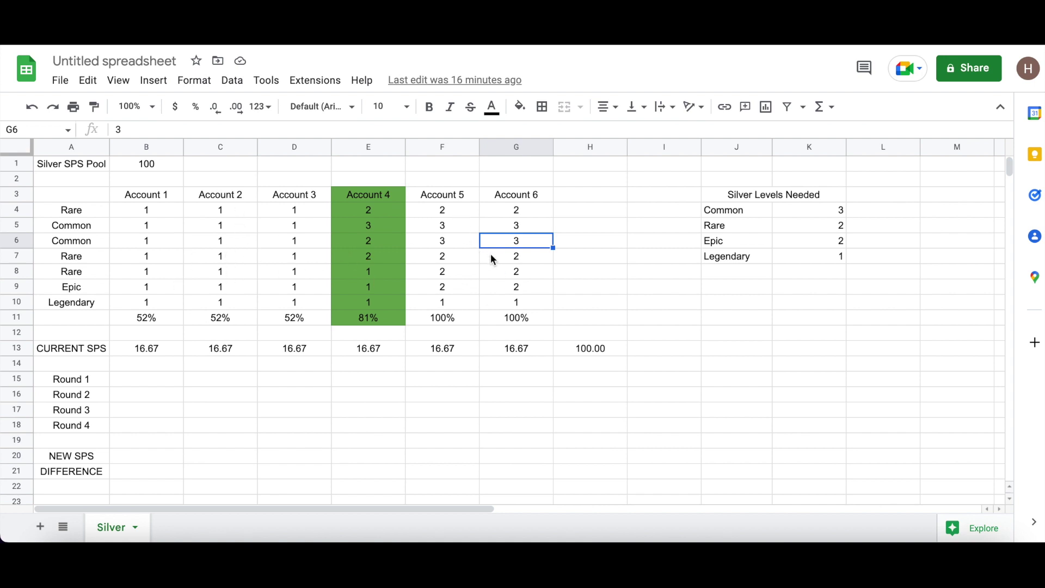
left_click(313, 258)
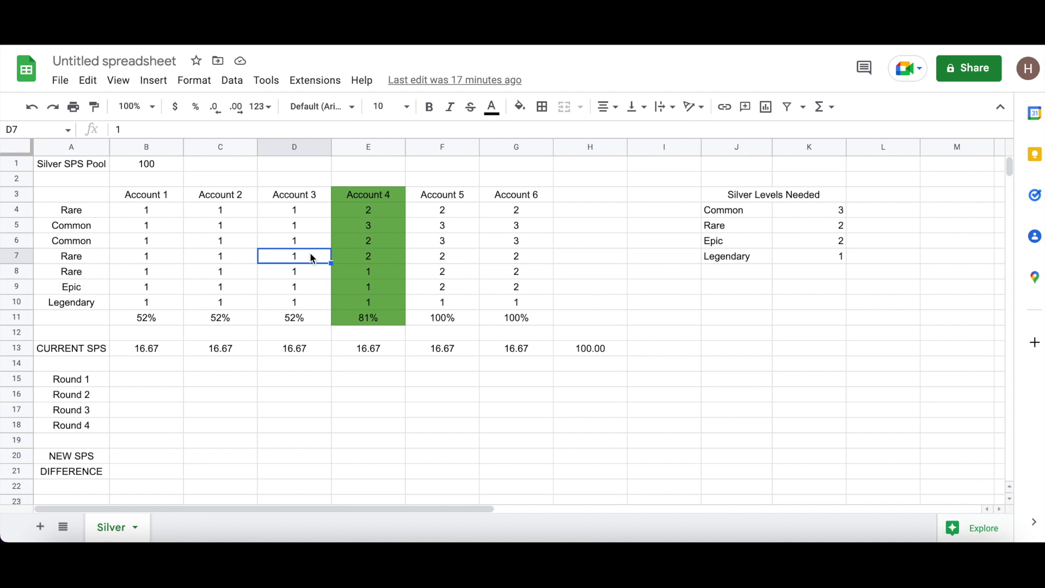
left_click(207, 214)
left_click(210, 166)
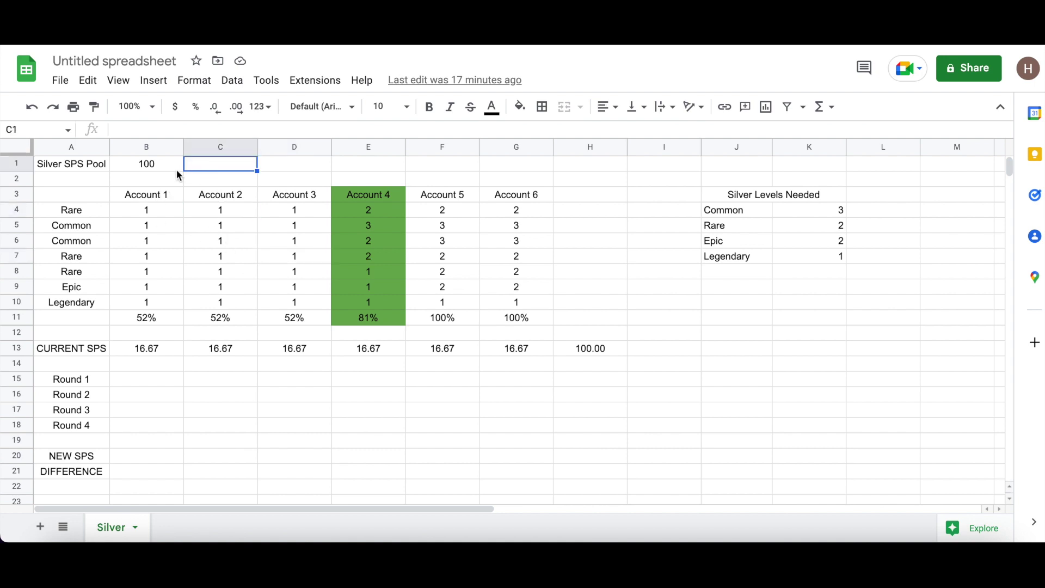
- Review the Silver SPS Pool amount in B1 and the six account headings in B3:G3
left_click(219, 180)
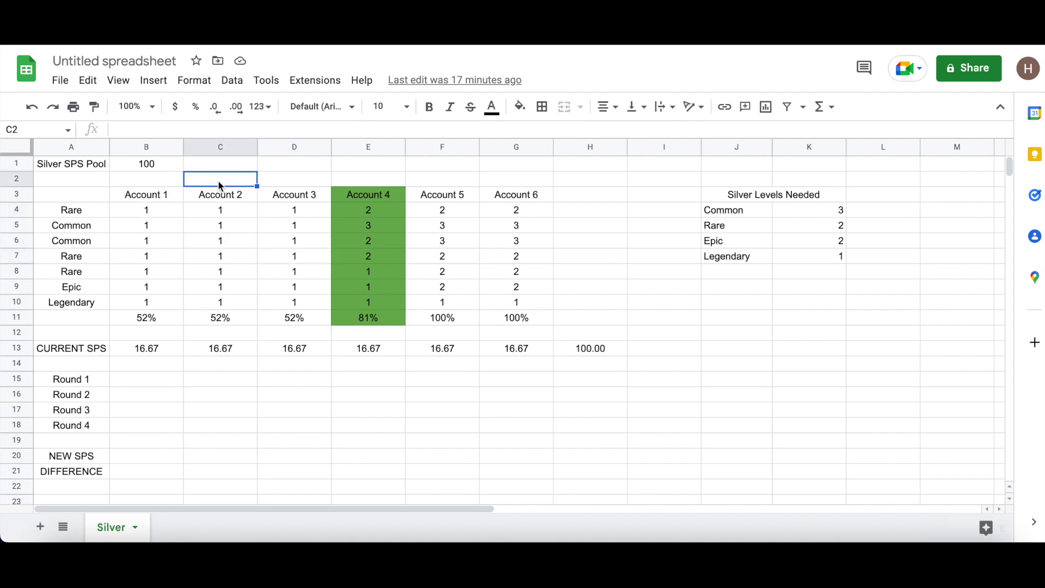
left_click(182, 168)
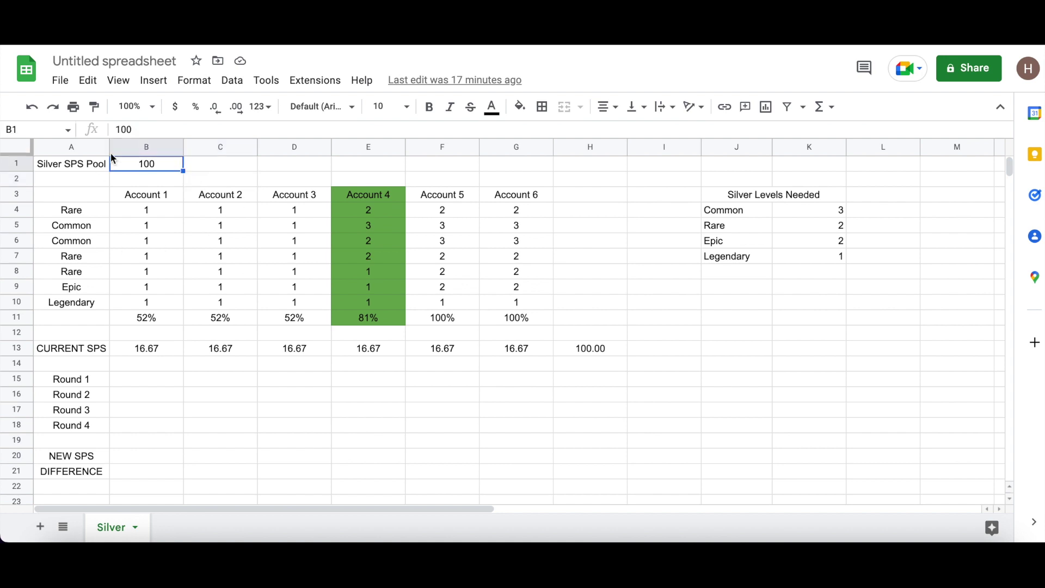
left_click(146, 199)
key("Right")
key("Right")
key("Right")
key("Right")
key("Right")
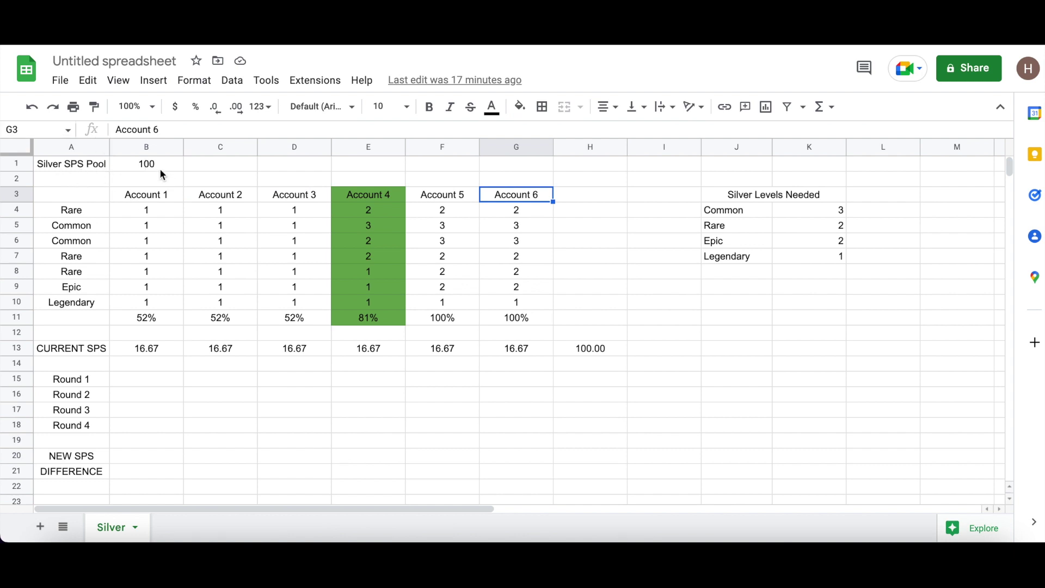
left_click(152, 200)
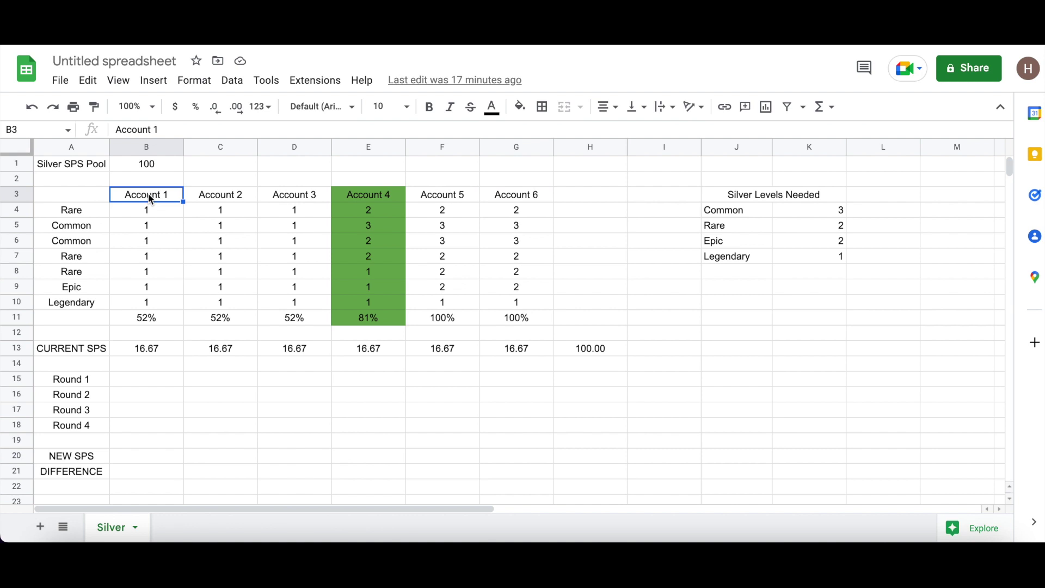
key("Right")
key("Right")
key("Right")
key("Right")
key("Right")
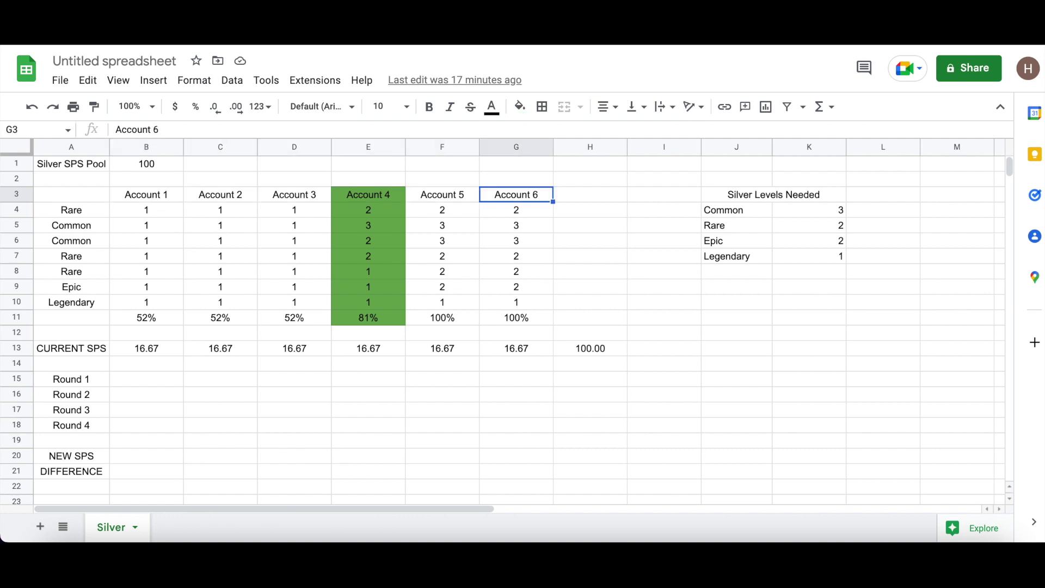
key("Left")
key("Left")
key("Left")
key("Left")
key("Left")
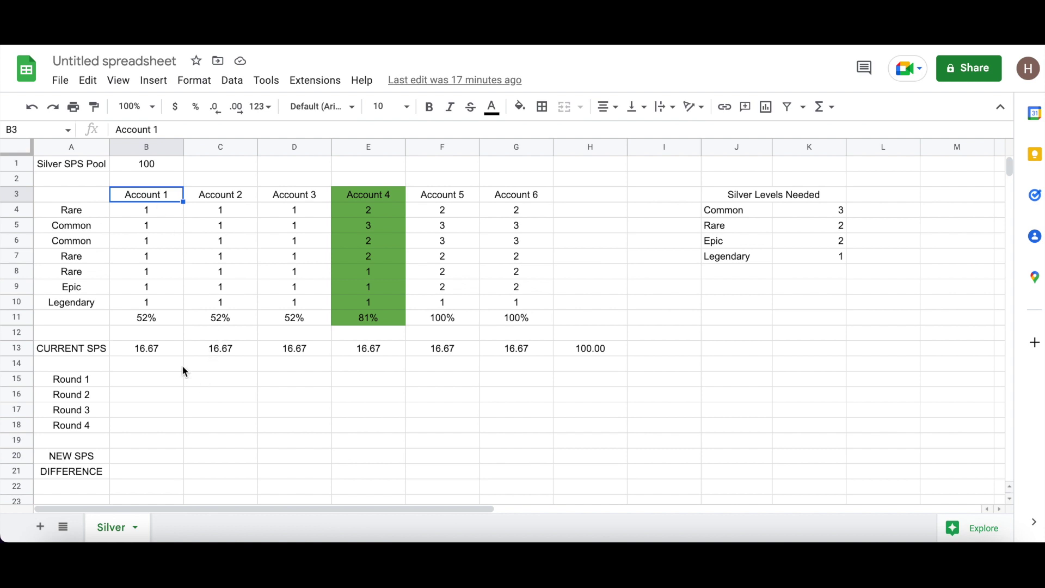
- Examine the percentage formula in B11 and compare the percentages of Accounts 1 to 3 in B11:D11
left_click(173, 335)
left_click(148, 321)
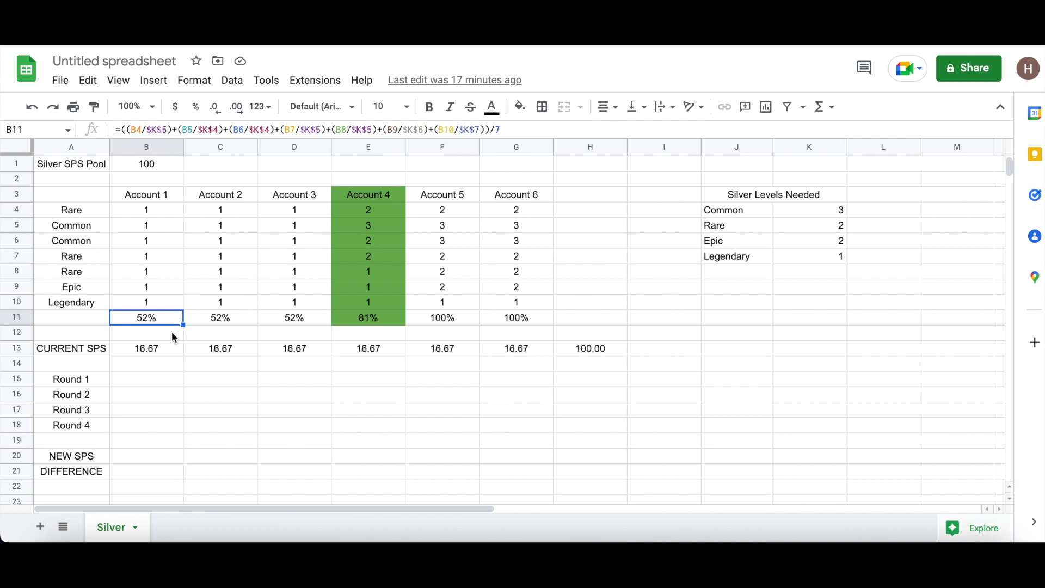
key("Return")
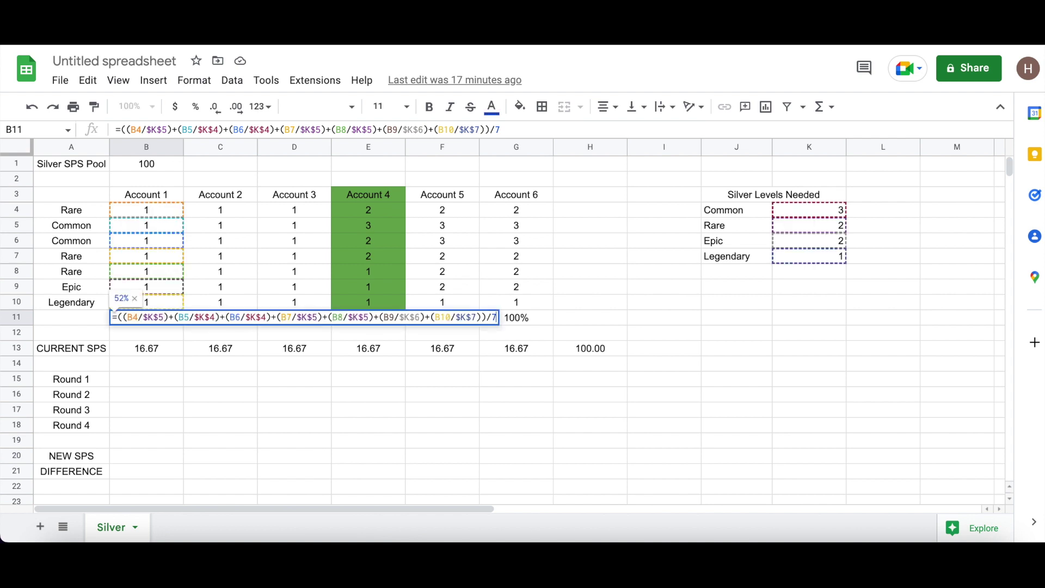
key("Return")
left_click(146, 318)
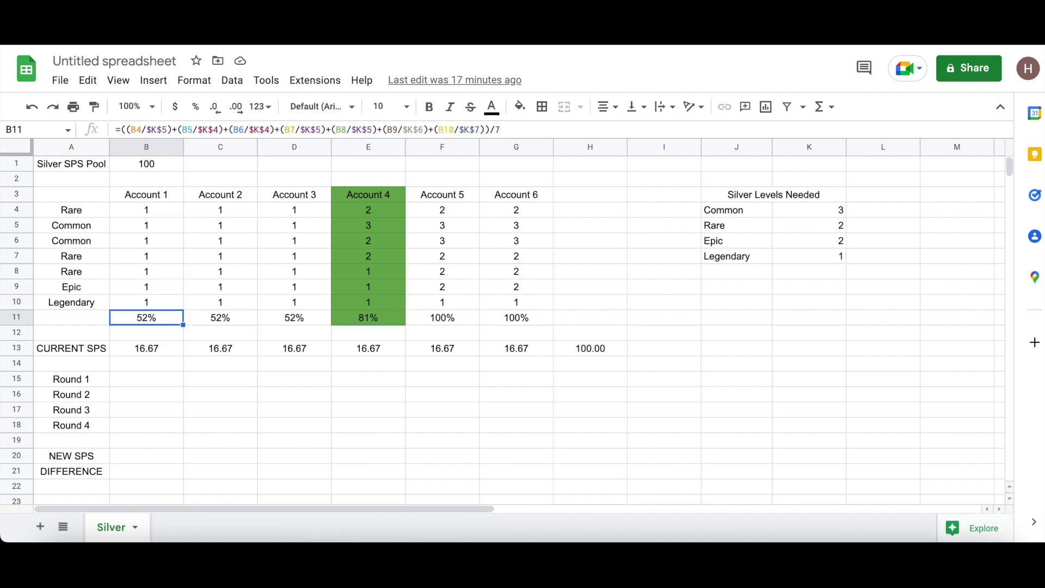
key("Right")
key("Right")
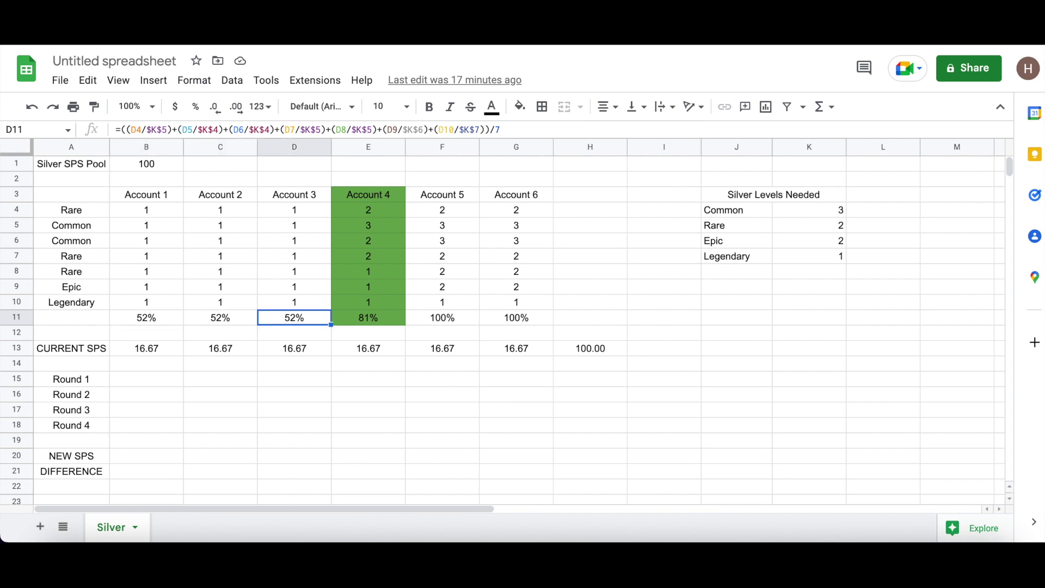
key("Left")
key("Left")
key("Right")
key("Right")
key("Left")
key("Left")
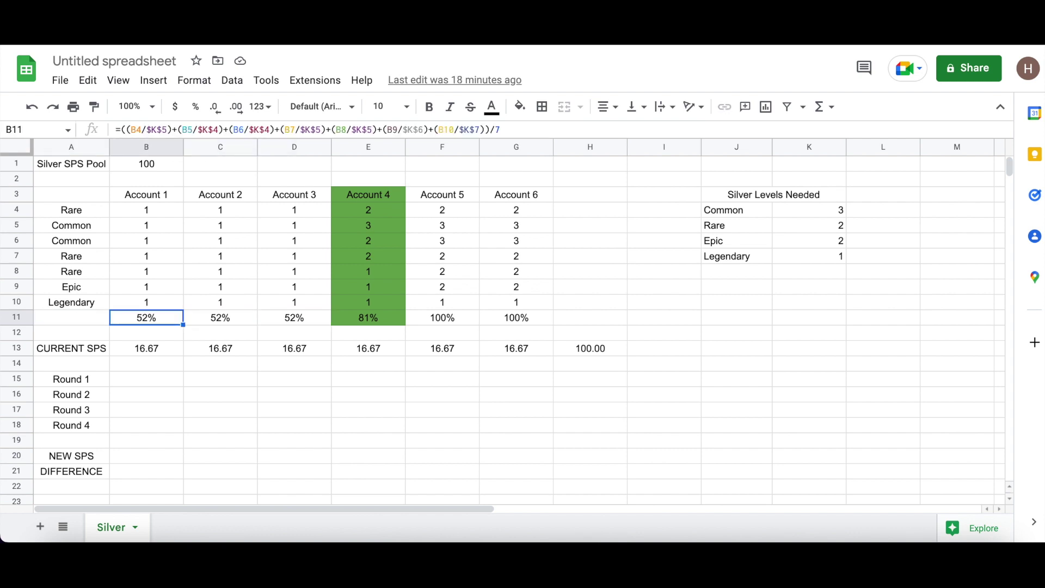
- Examine the percentages of Accounts 4, 5 and 6 in E11:G11
key("Right")
key("Right")
key("Right")
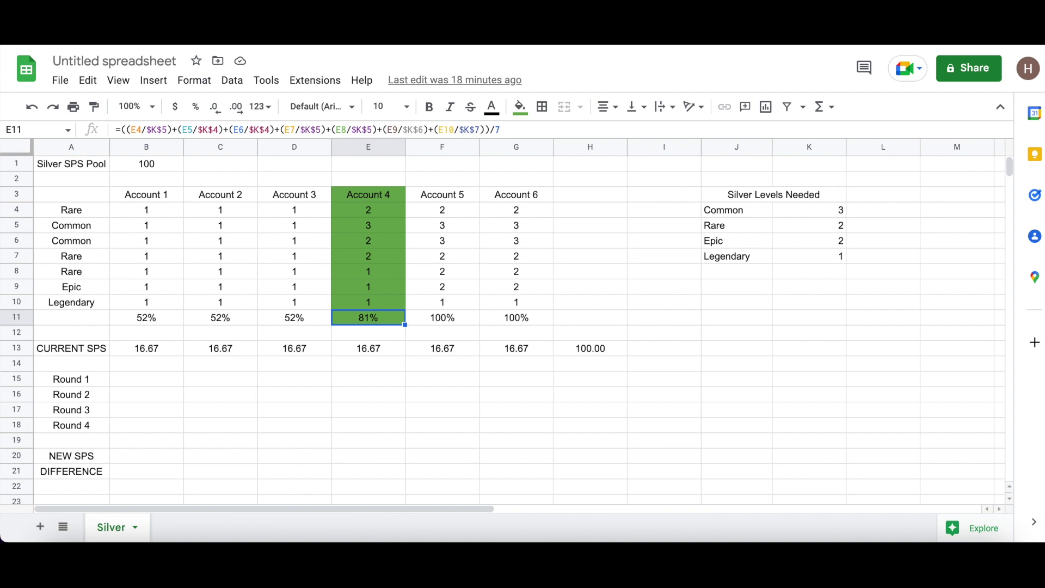
key("Right")
key("Right")
key("Left")
key("Right")
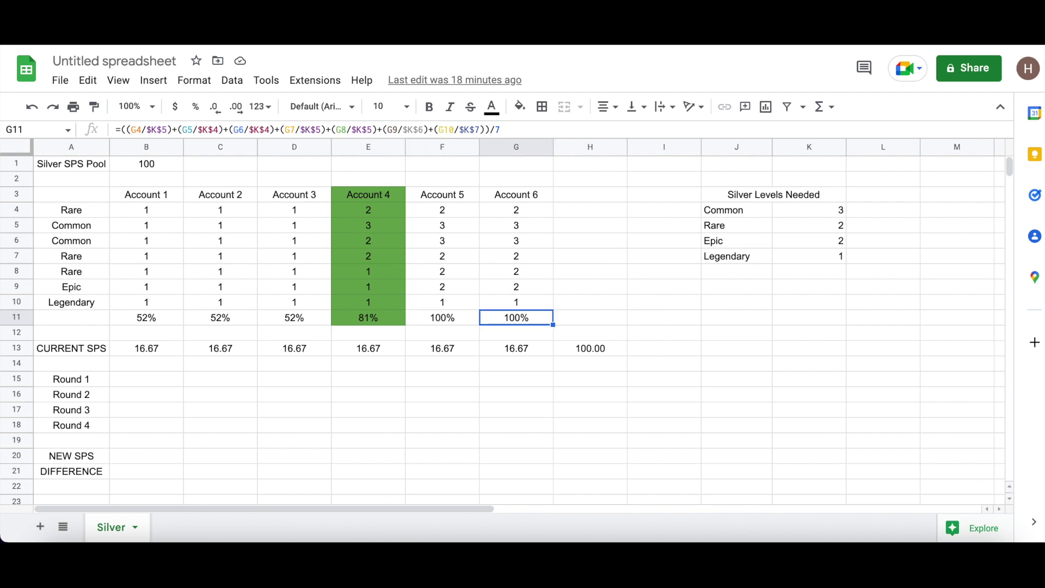
key("Left")
key("Right")
- Review the CURRENT SPS formulas and amounts across Accounts 1 to 6 in B13:G13
key("Down")
key("Down")
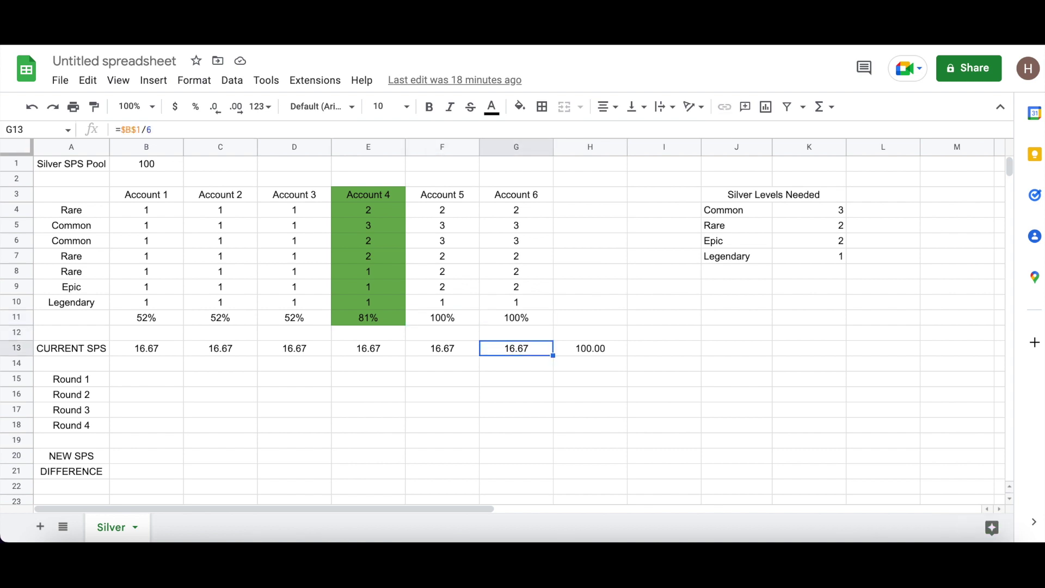
key("Left")
key("Left")
key("Left")
key("Left")
key("Left")
key("Left")
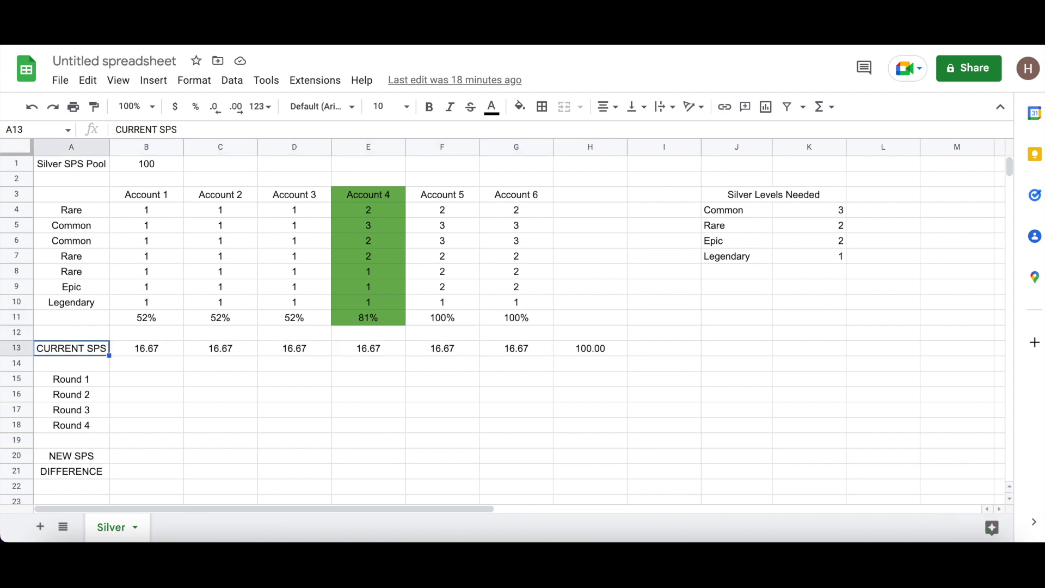
key("Right")
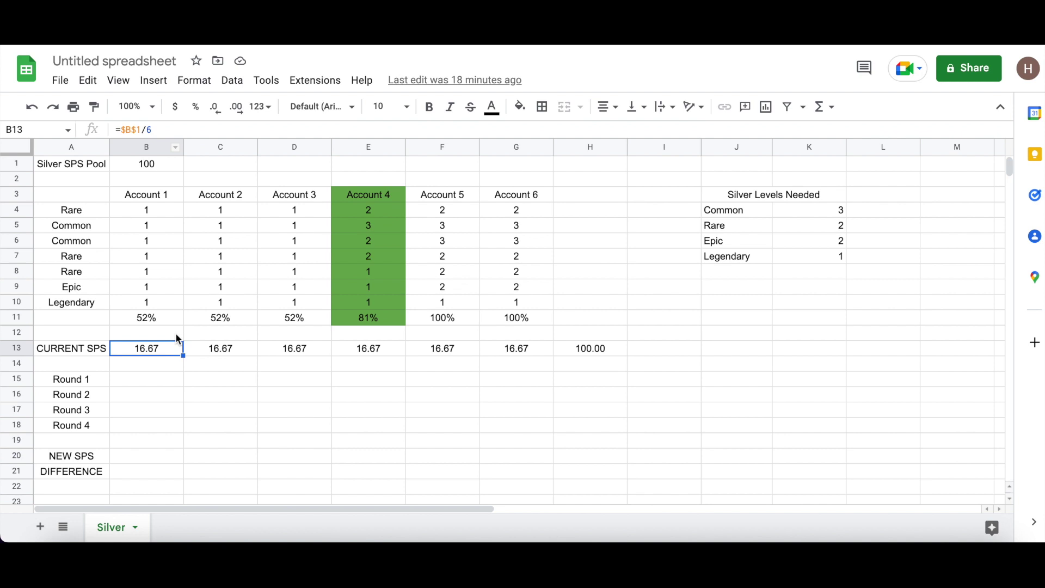
key("Right")
key("Right")
key("Right")
key("Right")
key("Right")
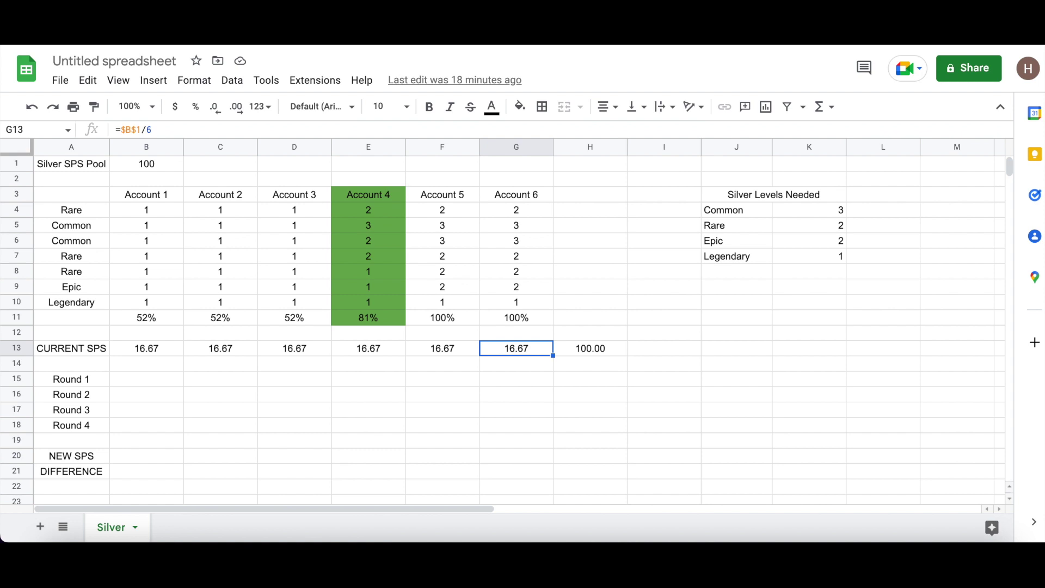
key("Left")
key("Left")
key("Left")
key("Left")
key("Left")
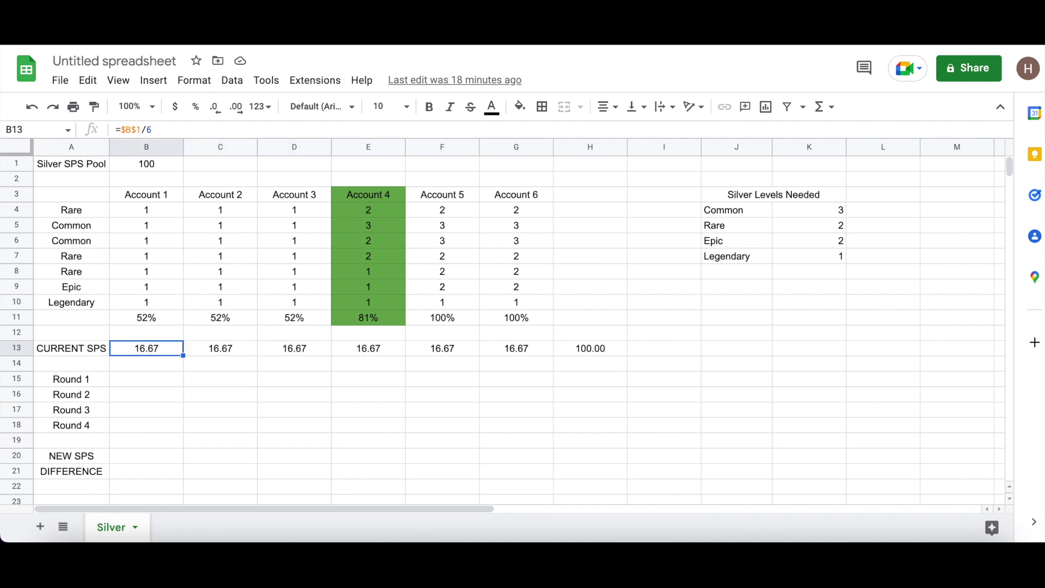
key("Right")
key("Right")
key("Right")
key("Right")
key("Right")
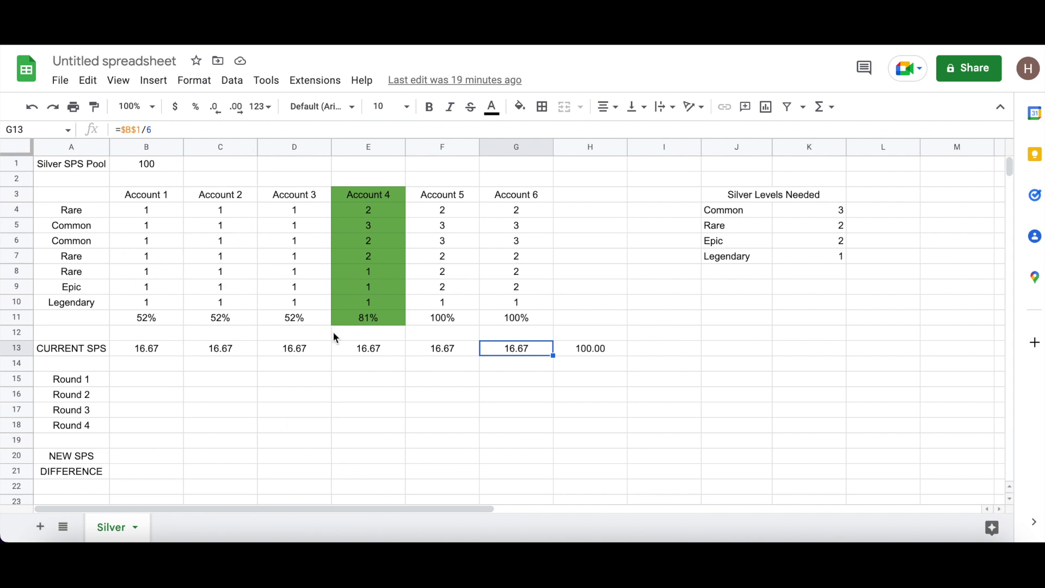
left_click(312, 349)
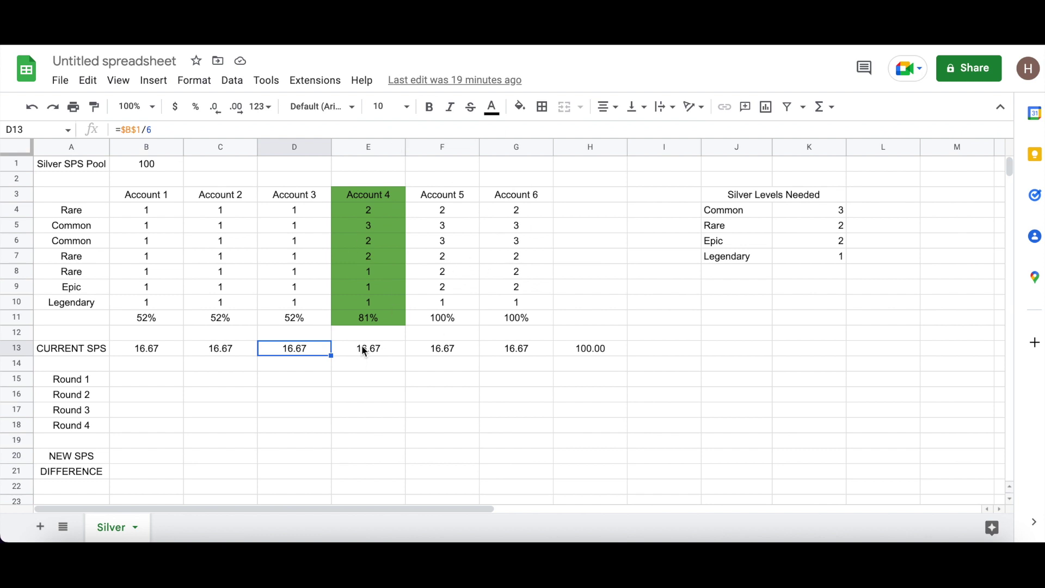
left_click(584, 287)
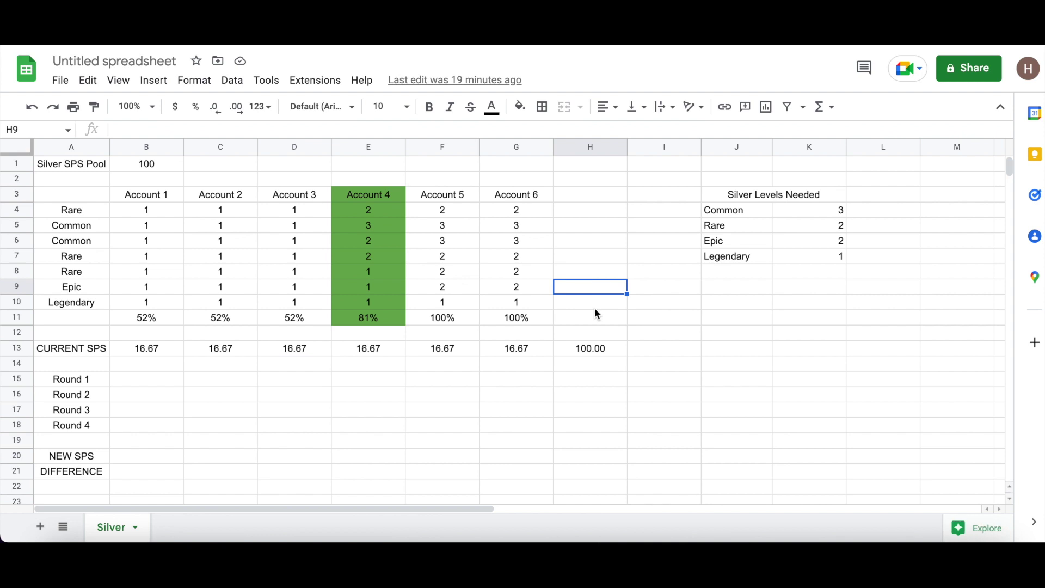
left_click(541, 382)
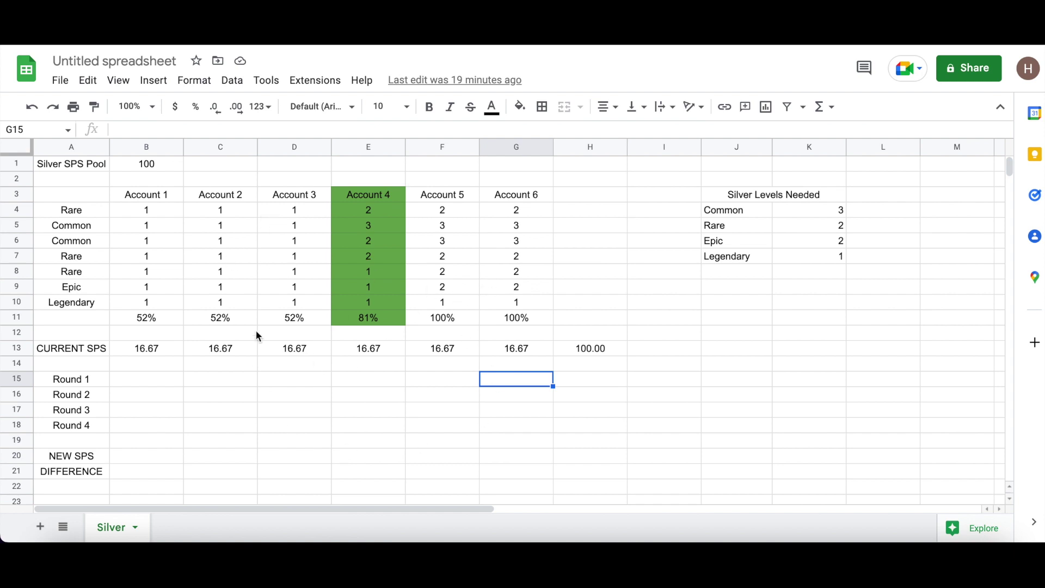
left_click(155, 350)
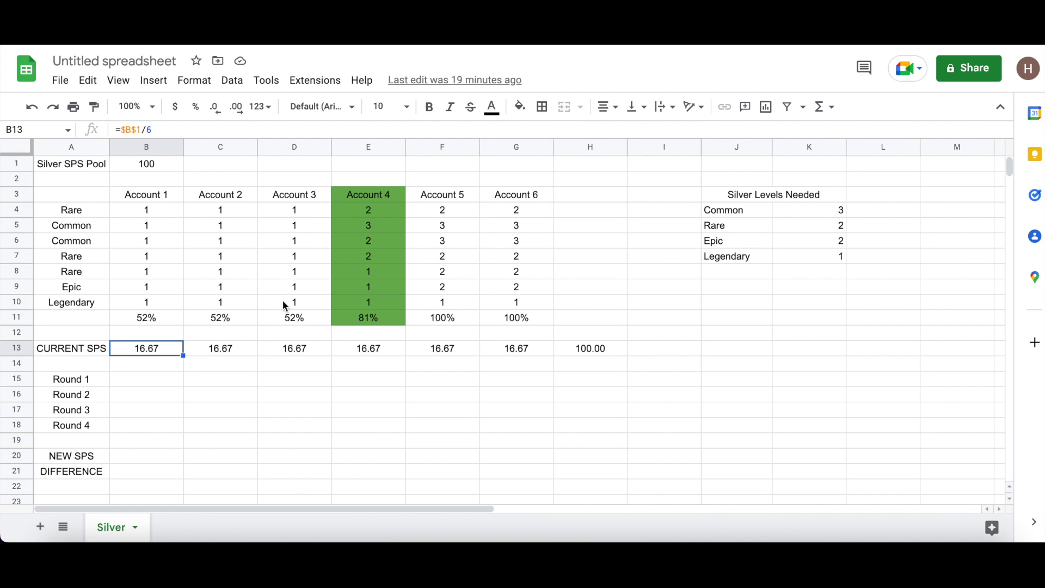
left_click(246, 412)
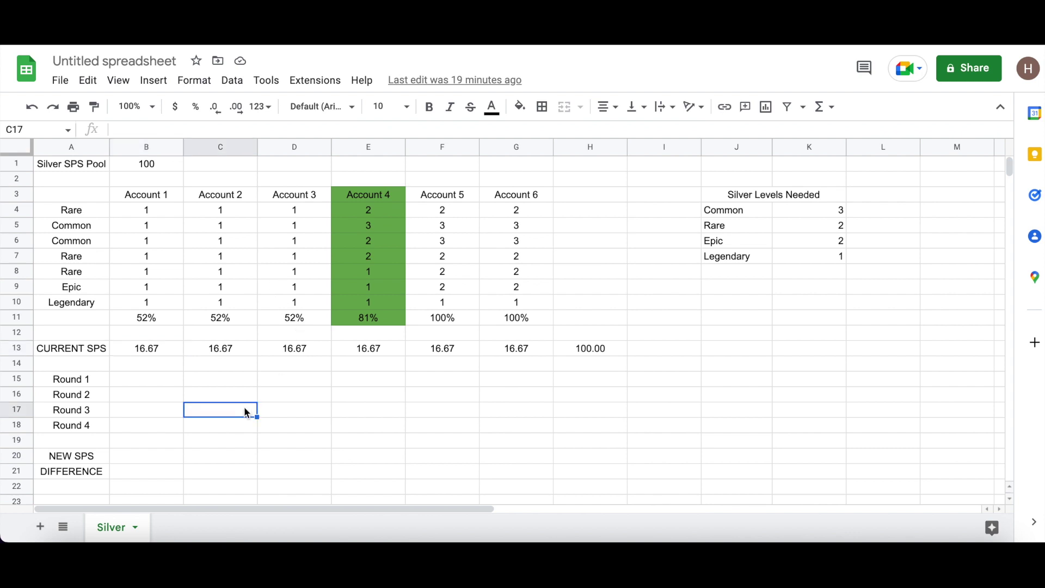
- Calculate Account 1's Round 1 SPS in B15 by multiplying its current SPS by its percentage with =B13*B11
left_click(156, 383)
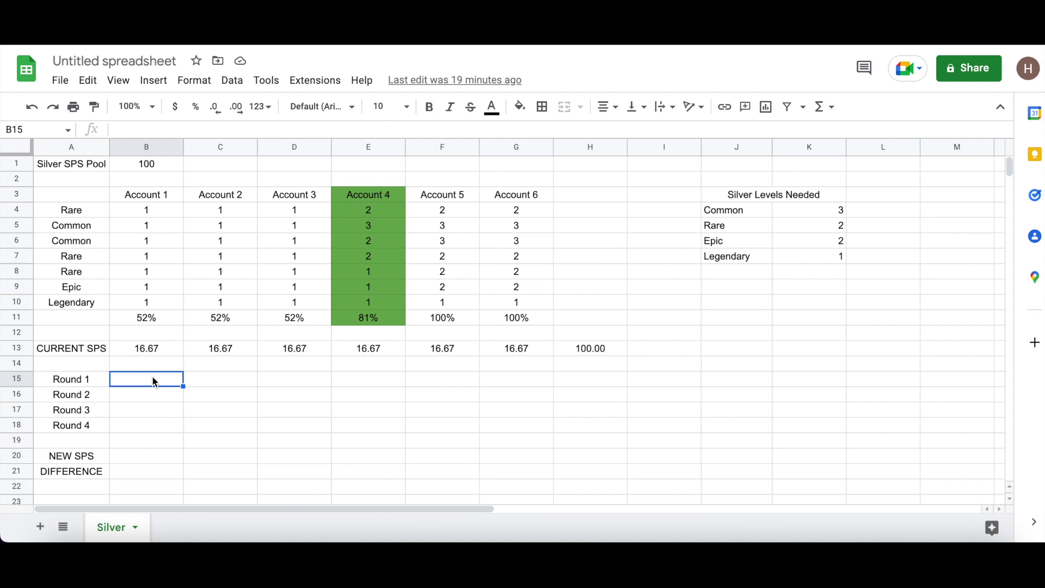
key("Up")
key("Up")
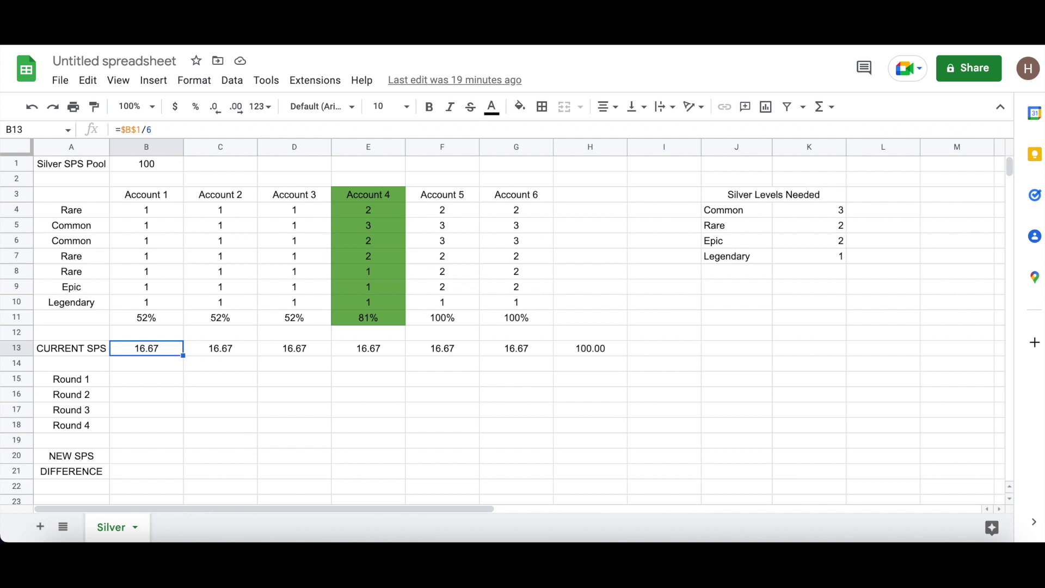
key("Down")
key("Down")
type("=")
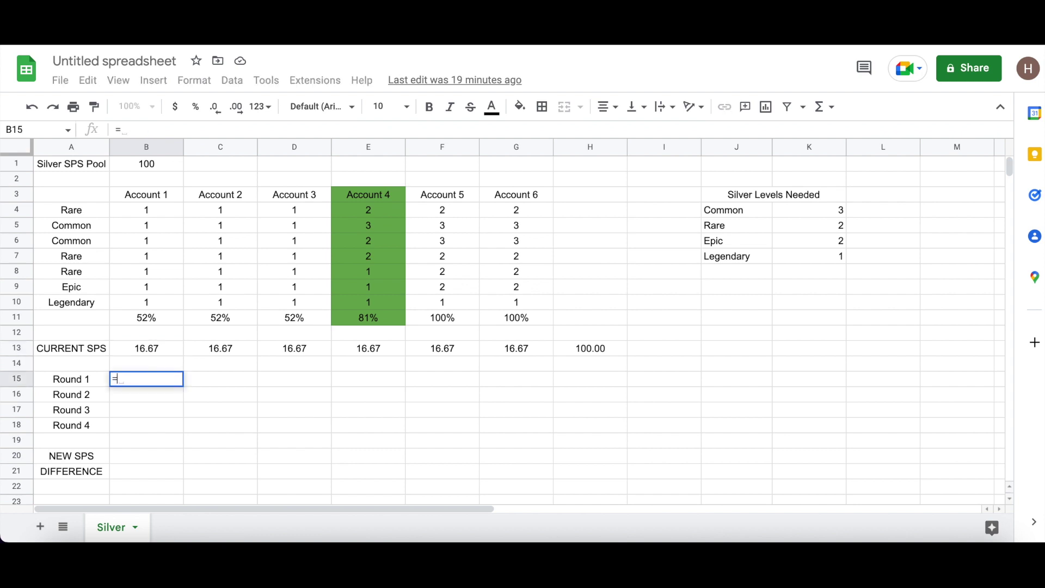
key("Up")
key("Up")
type("*")
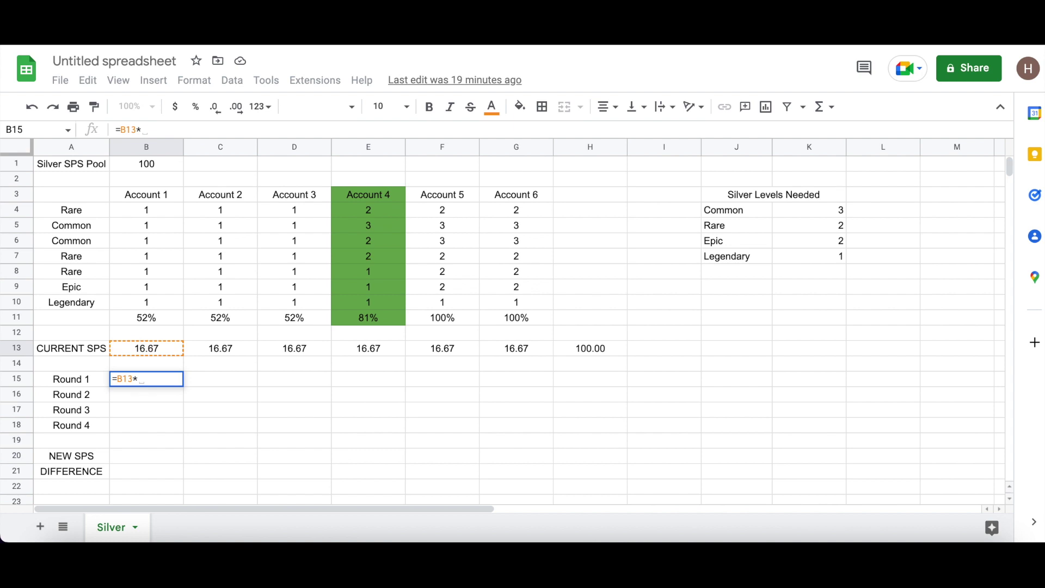
key("Up")
key("Up")
key("Up")
key("Up")
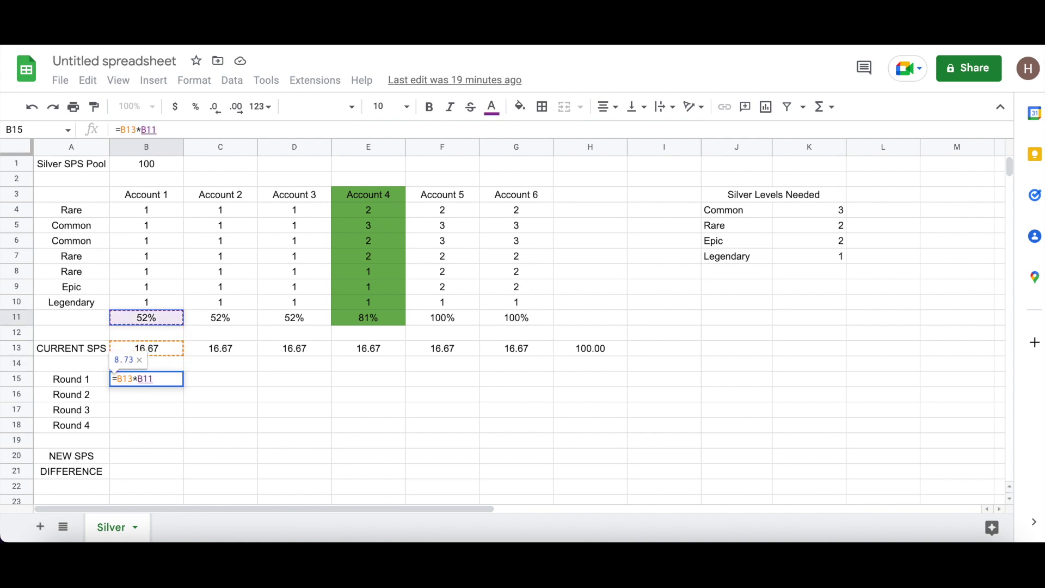
key("Return")
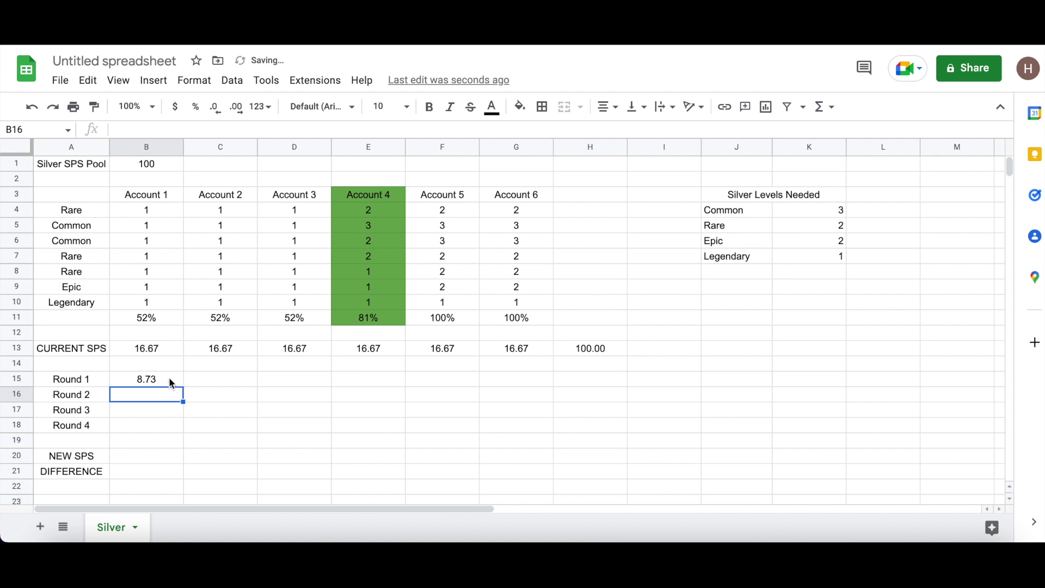
- Fill the Round 1 formula from B15 across C15:G15 for Accounts 2 to 6
left_click(170, 382)
left_click_drag(183, 385, 273, 384)
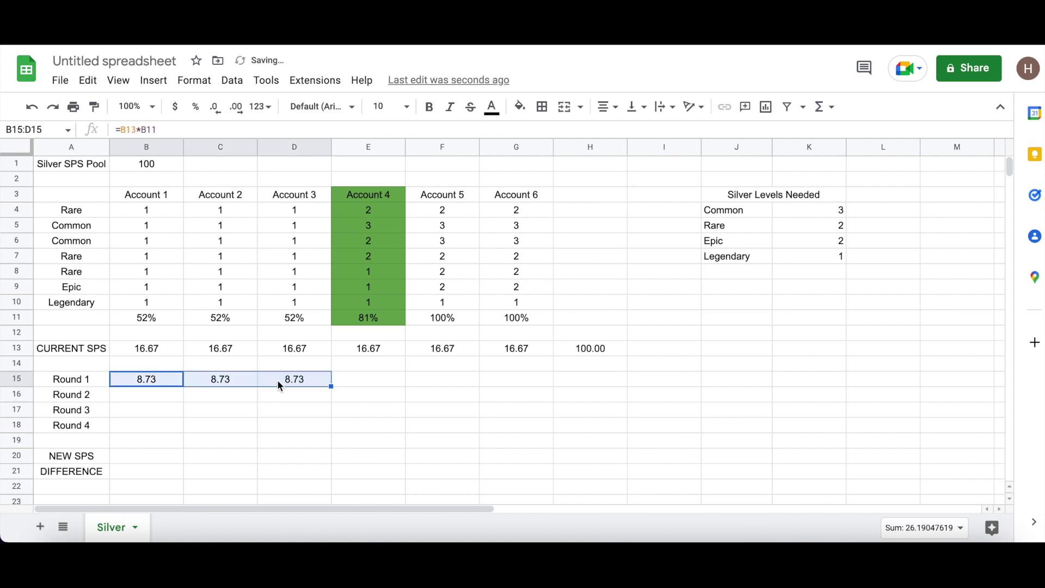
left_click_drag(332, 388, 486, 387)
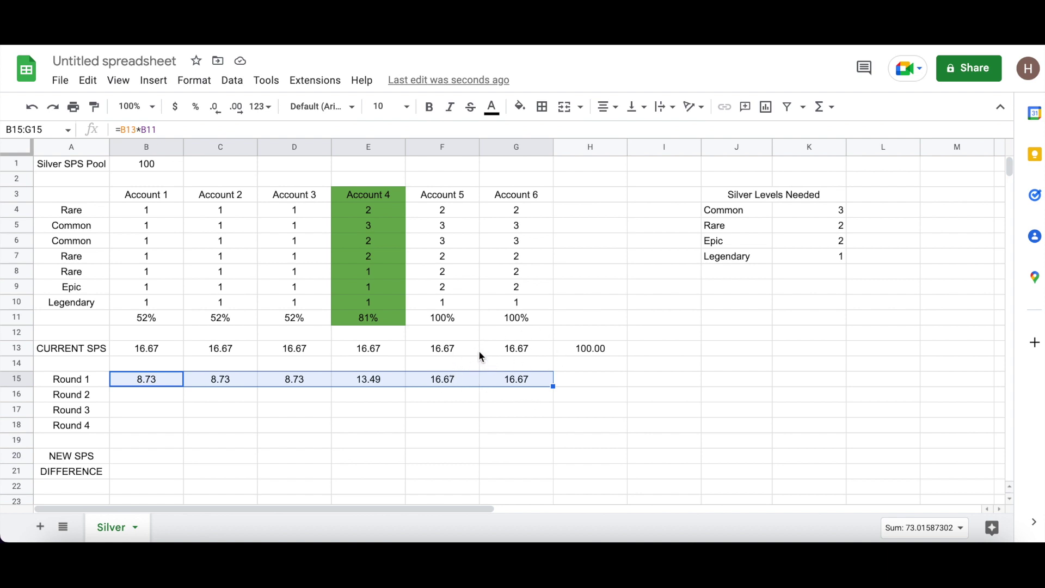
left_click(368, 455)
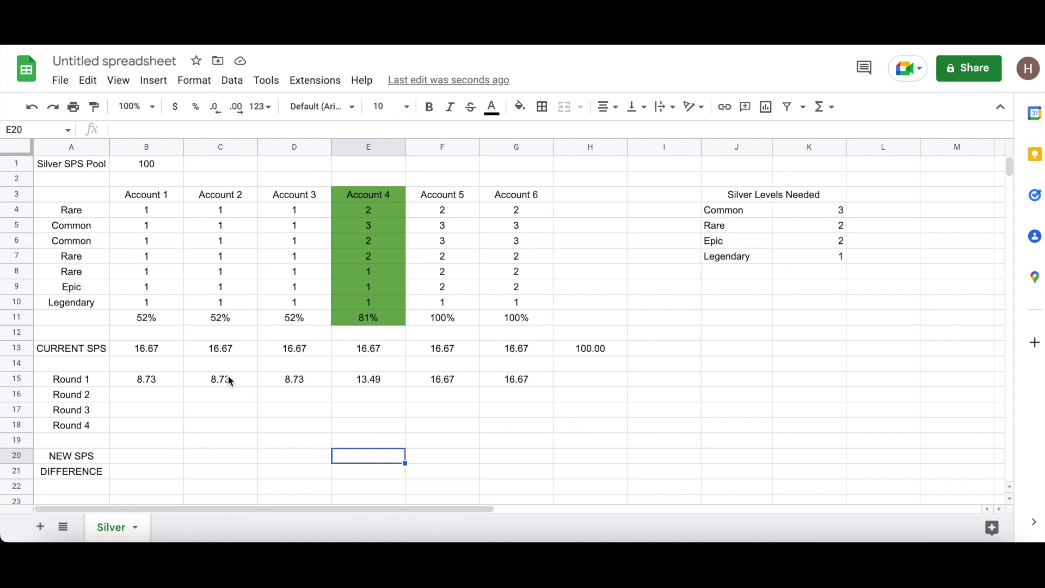
left_click(384, 373)
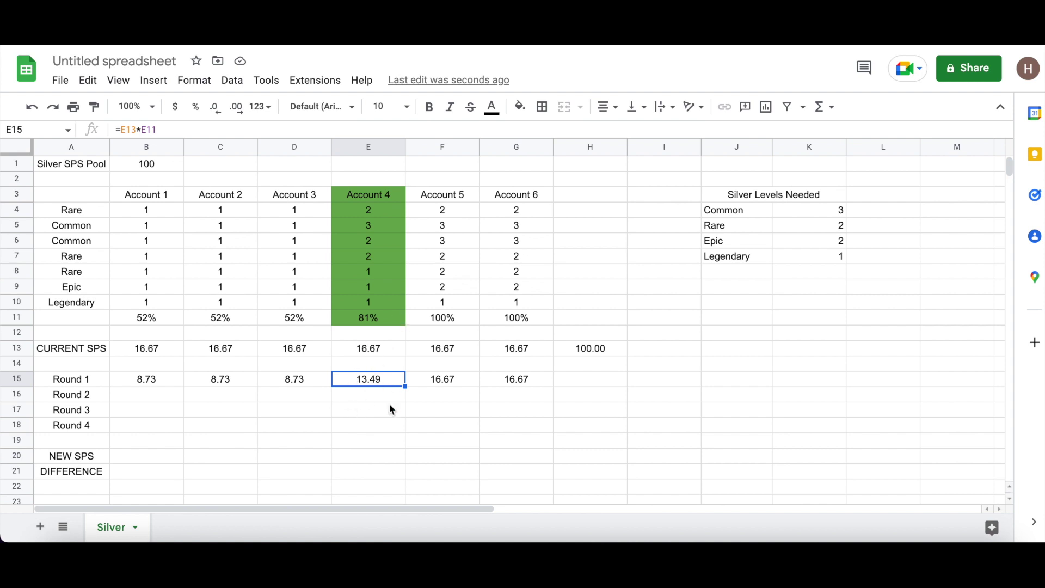
- Total the Round 1 SPS of all six accounts in H15 with =sum(B15:G15)
left_click(586, 377)
type("=sum*")
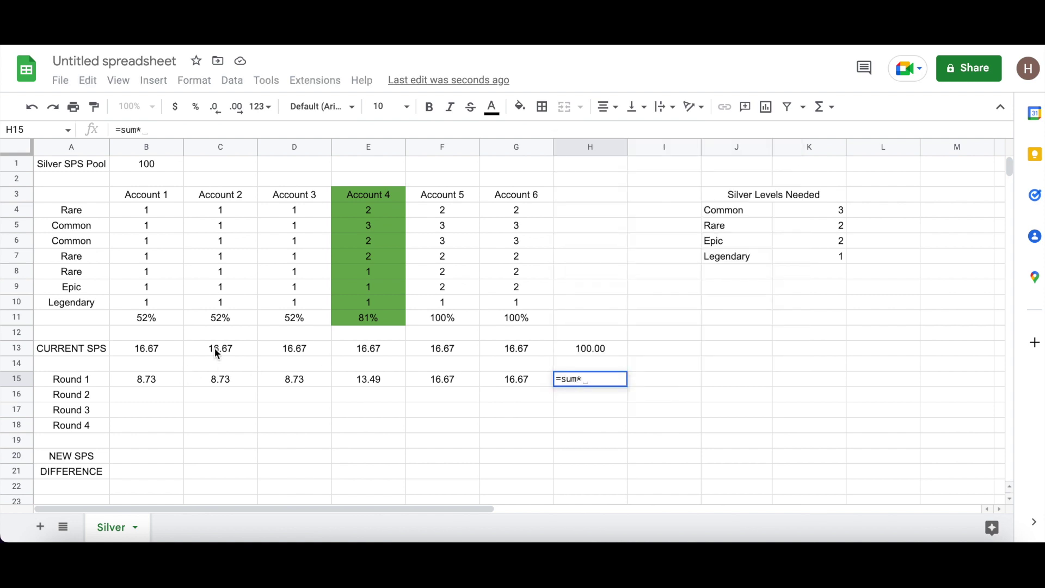
key("BackSpace")
type("(")
left_click_drag(132, 374, 492, 383)
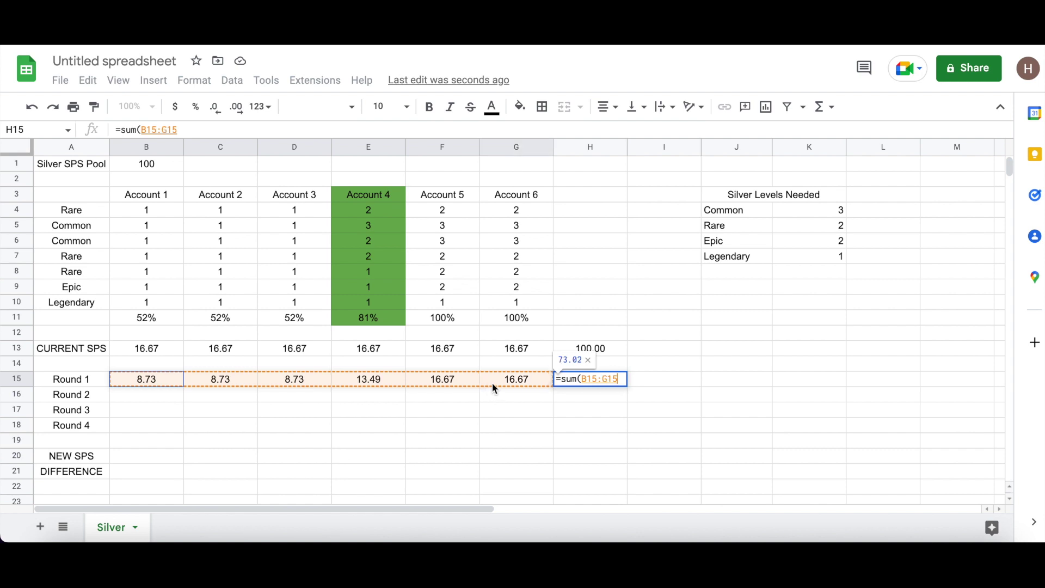
type(")")
key("Return")
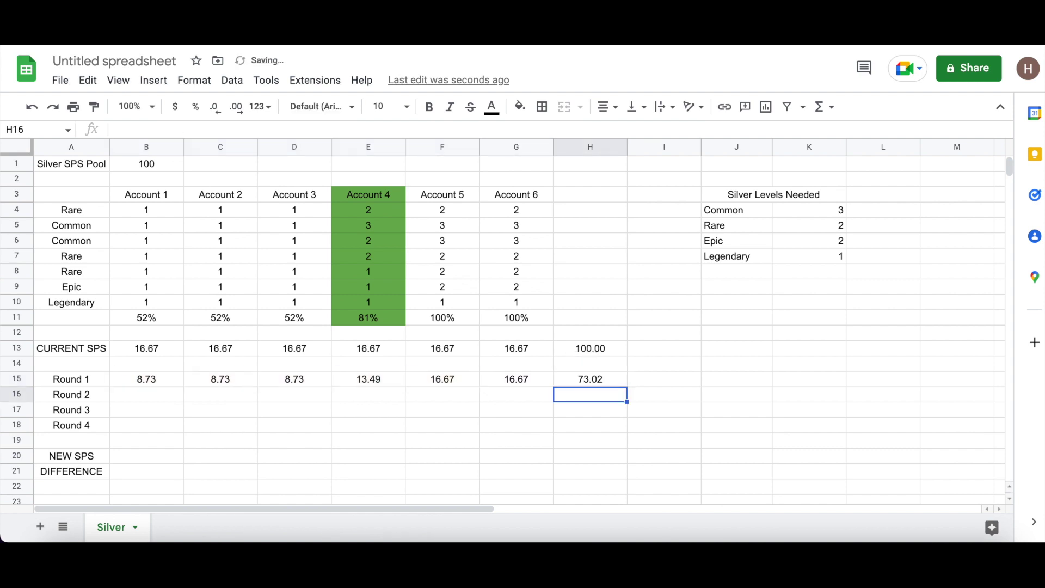
left_click(590, 379)
- Calculate the SPS left over after Round 1 in I15 with =H13-H15
left_click(664, 379)
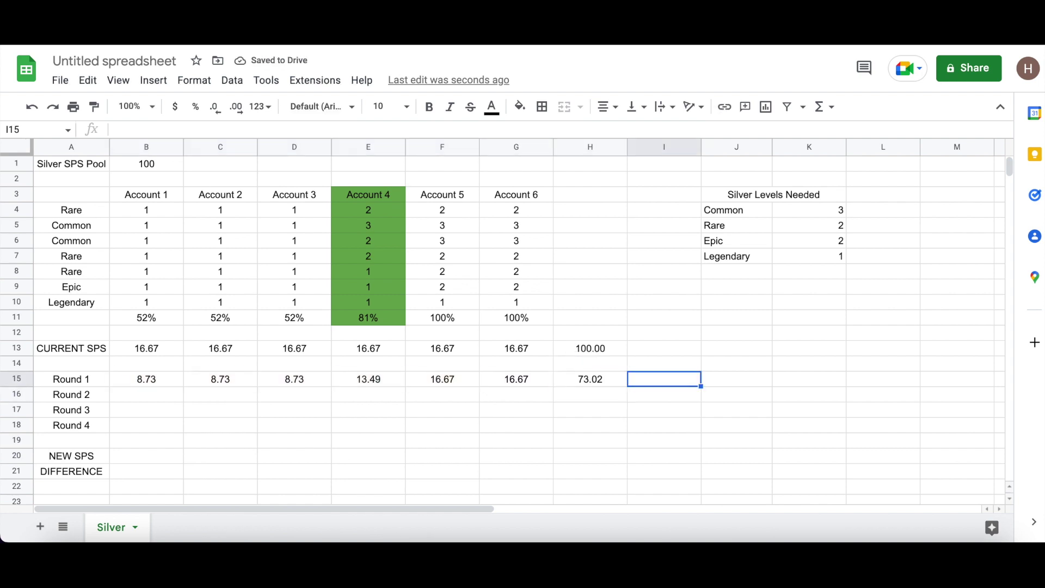
type("=H13-")
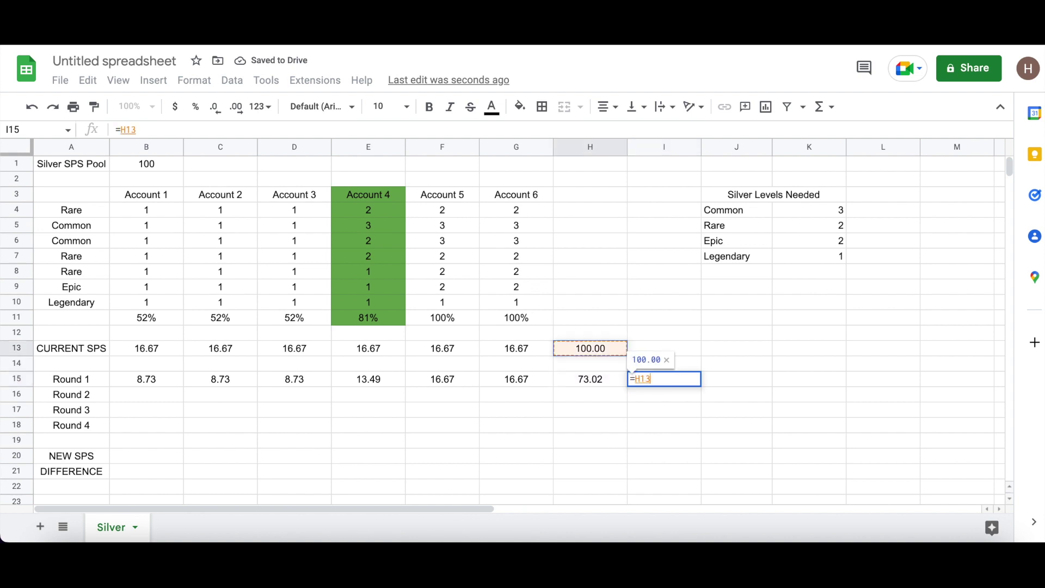
left_click(590, 379)
key("Return")
left_click(664, 379)
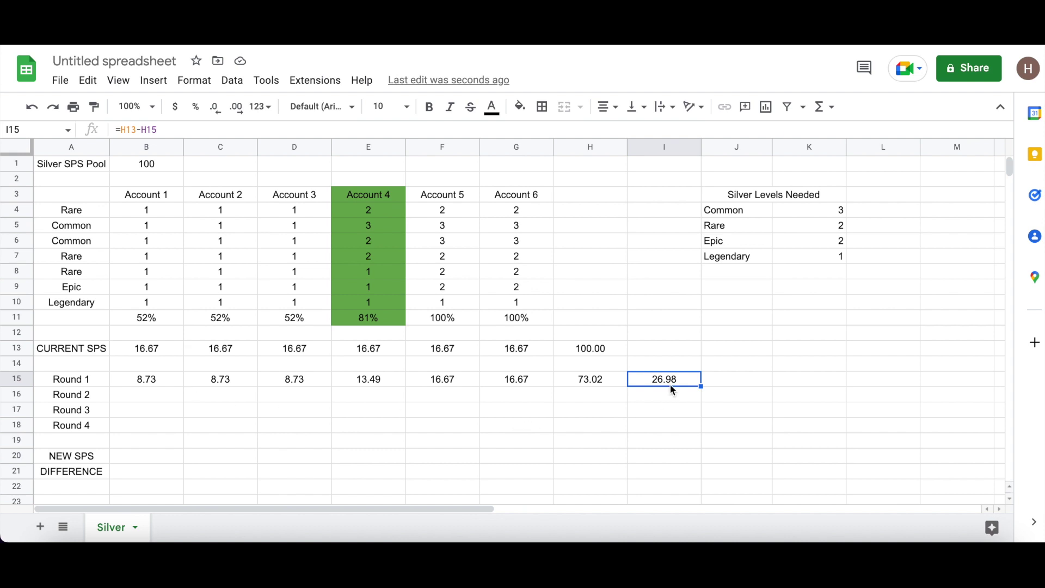
- Calculate Account 1's Round 2 SPS in B16 with =($I$15/6)*B11, keeping the leftover reference absolute
left_click(158, 396)
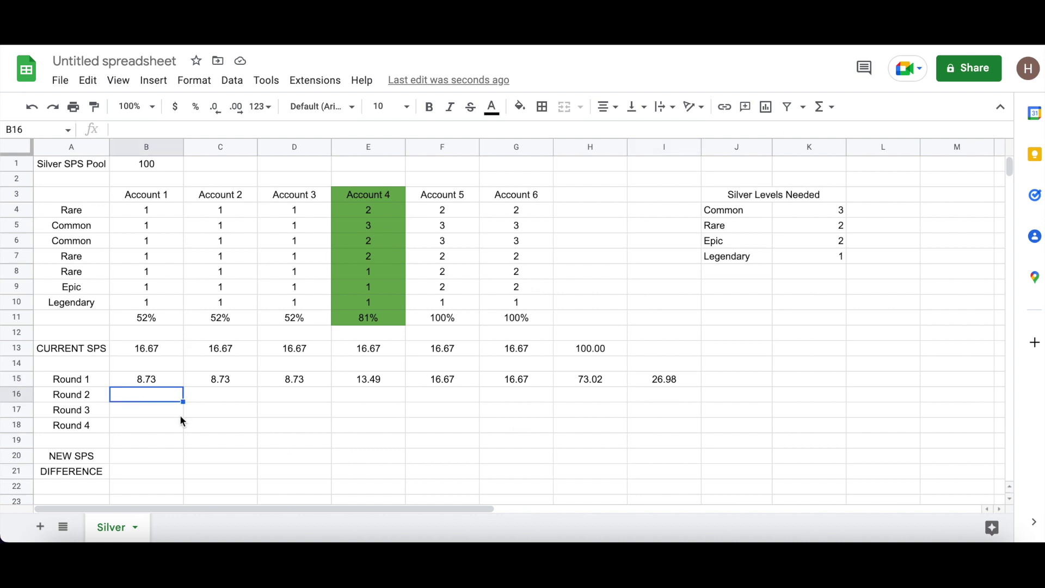
type("=(")
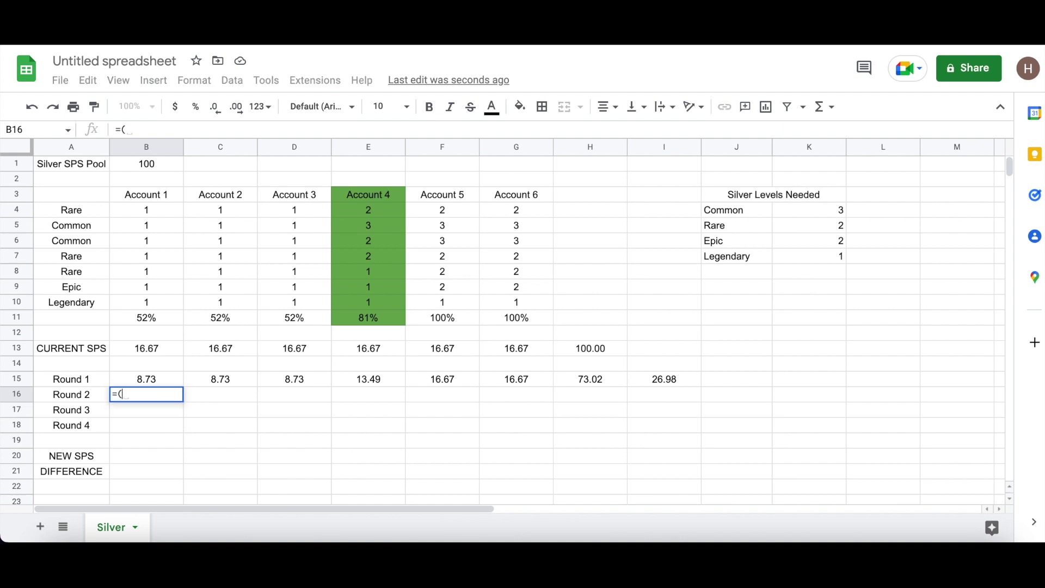
left_click(672, 381)
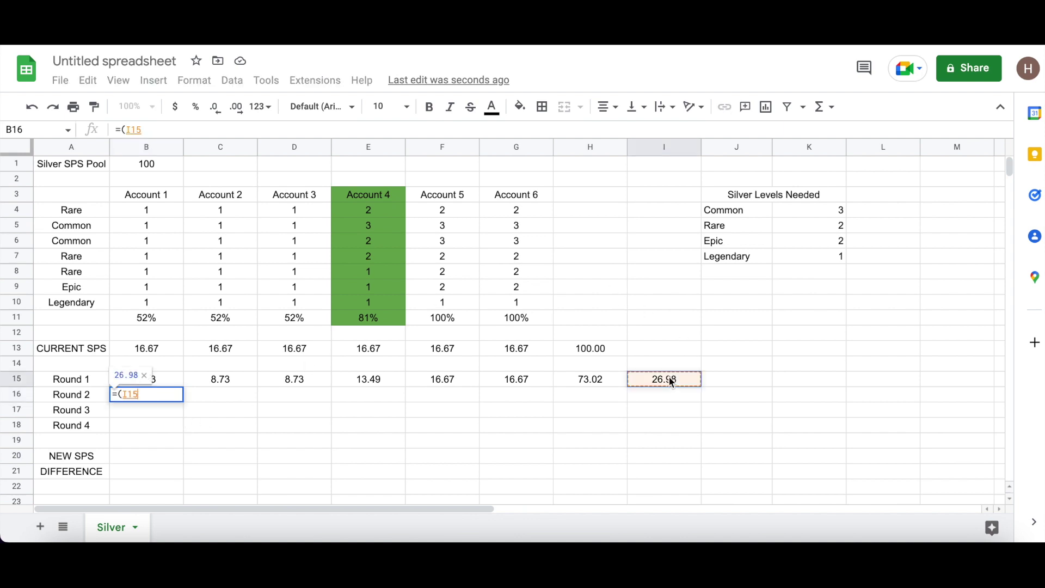
type("/")
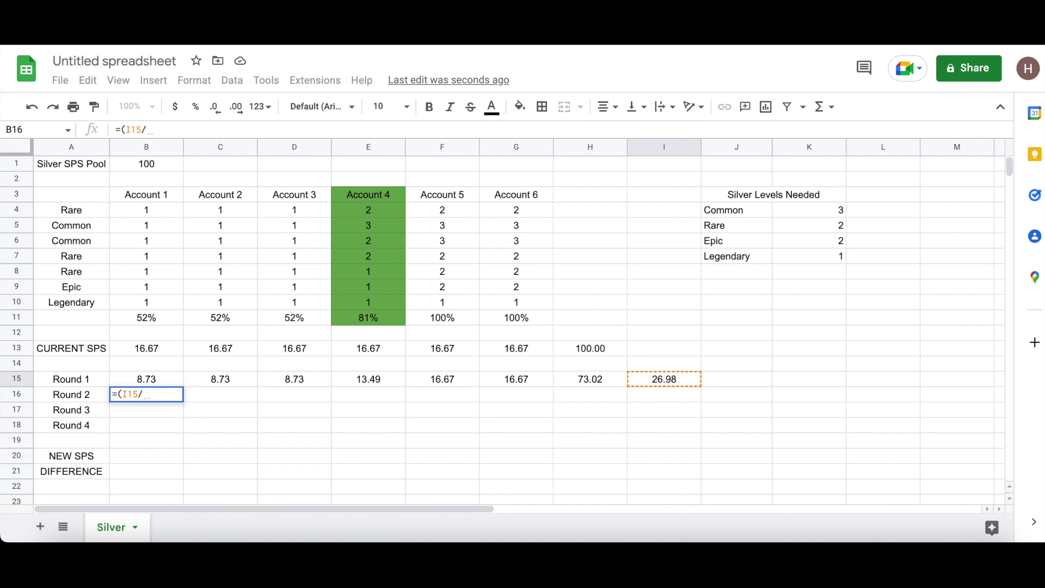
type("6")
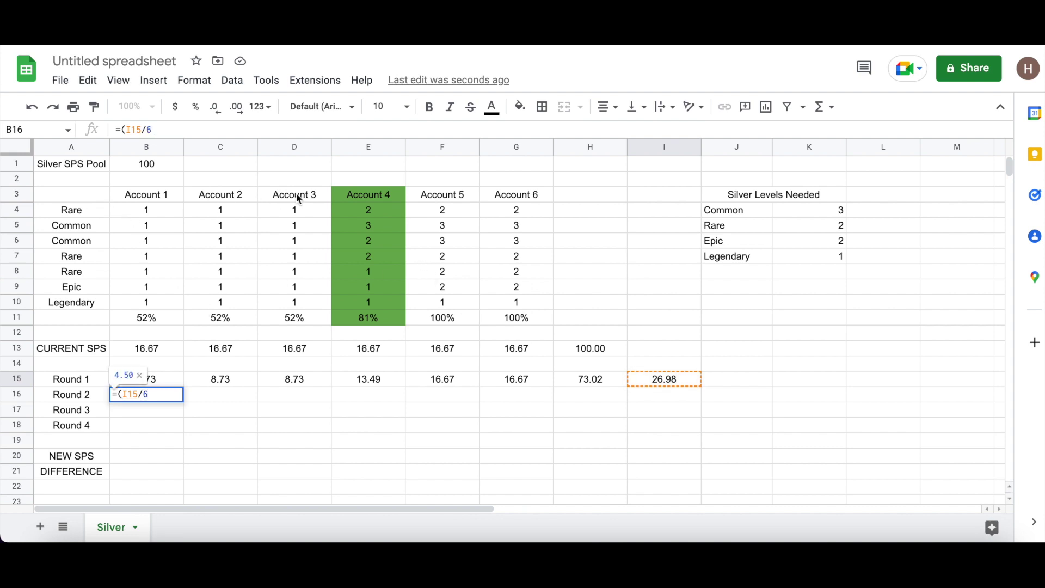
type(")*")
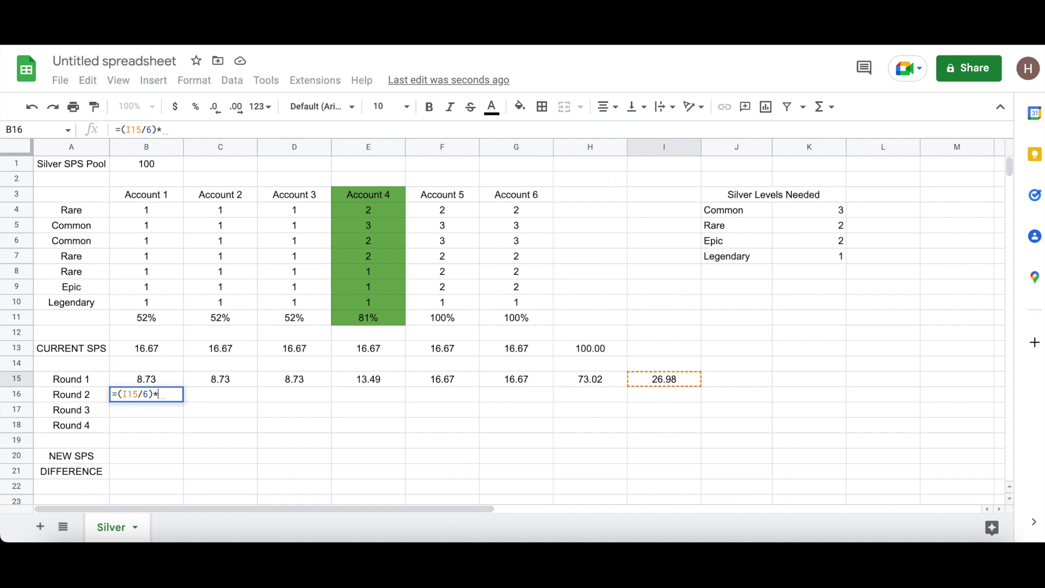
left_click(144, 318)
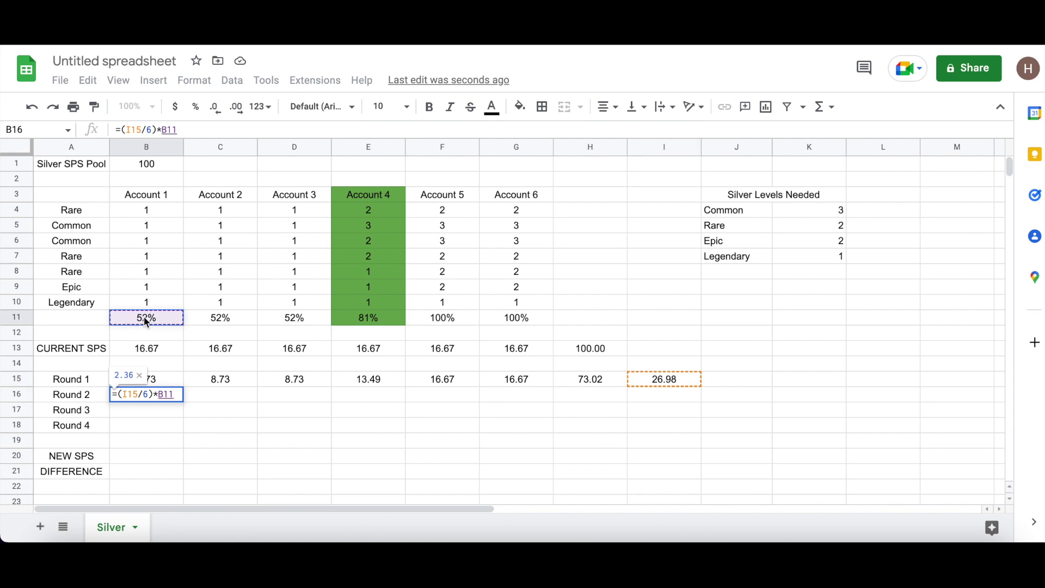
left_click(129, 392)
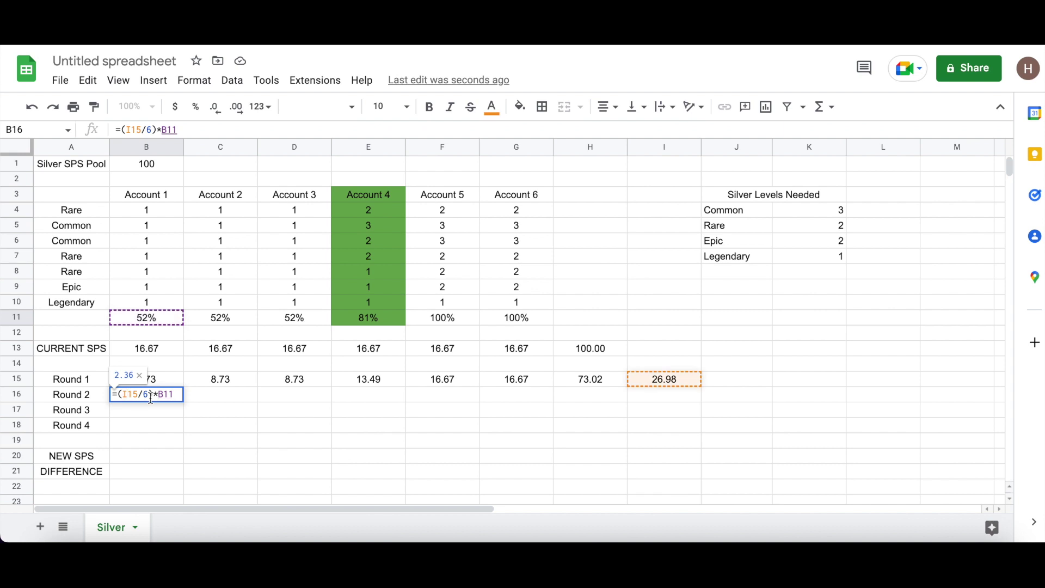
type("$")
left_click(124, 396)
type("$")
key("Return")
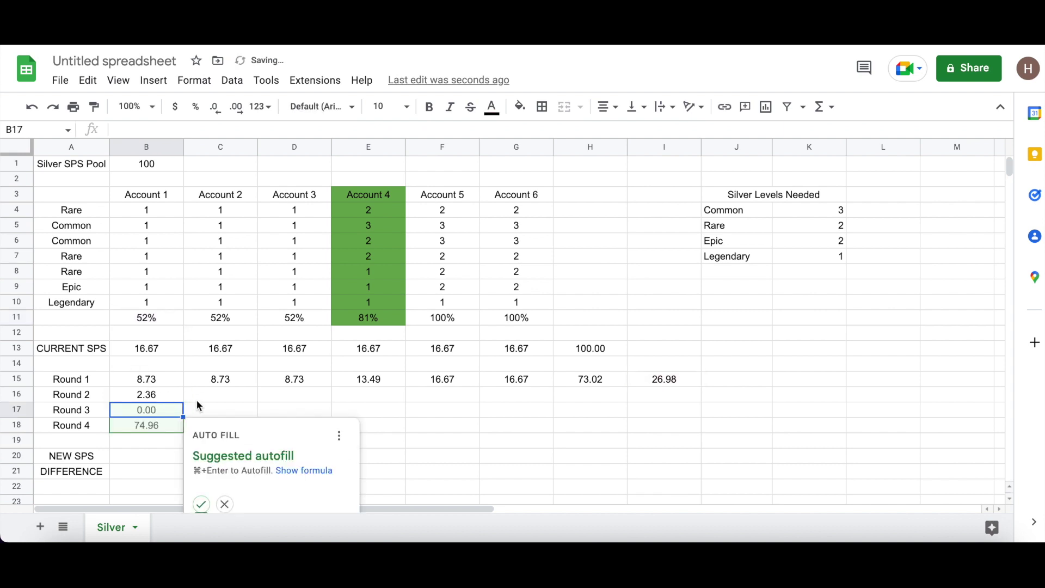
- Fill the Round 2 formula from B16 across C16:H16
left_click(173, 392)
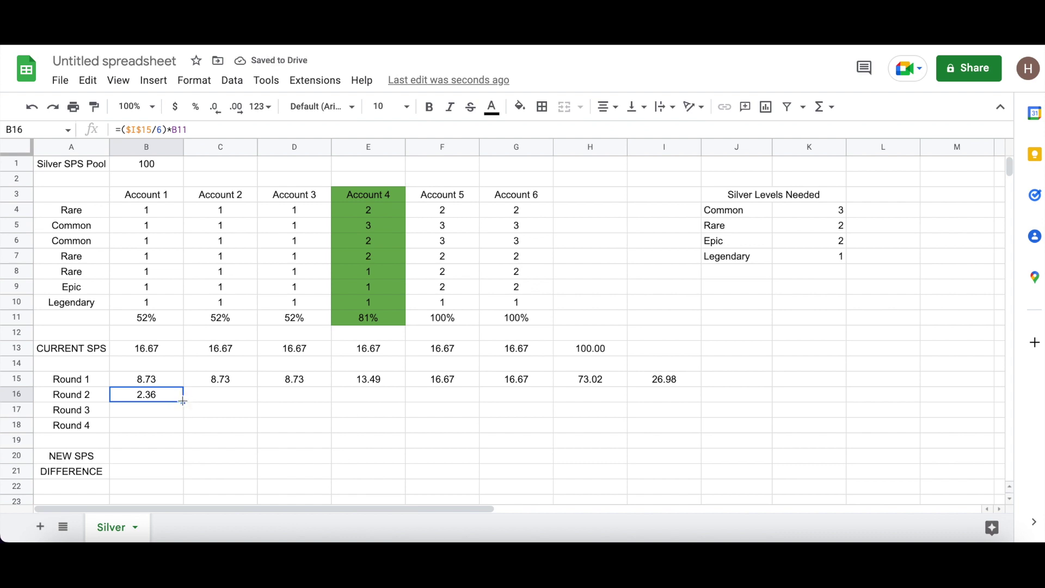
left_click_drag(183, 402, 592, 400)
left_click(240, 408)
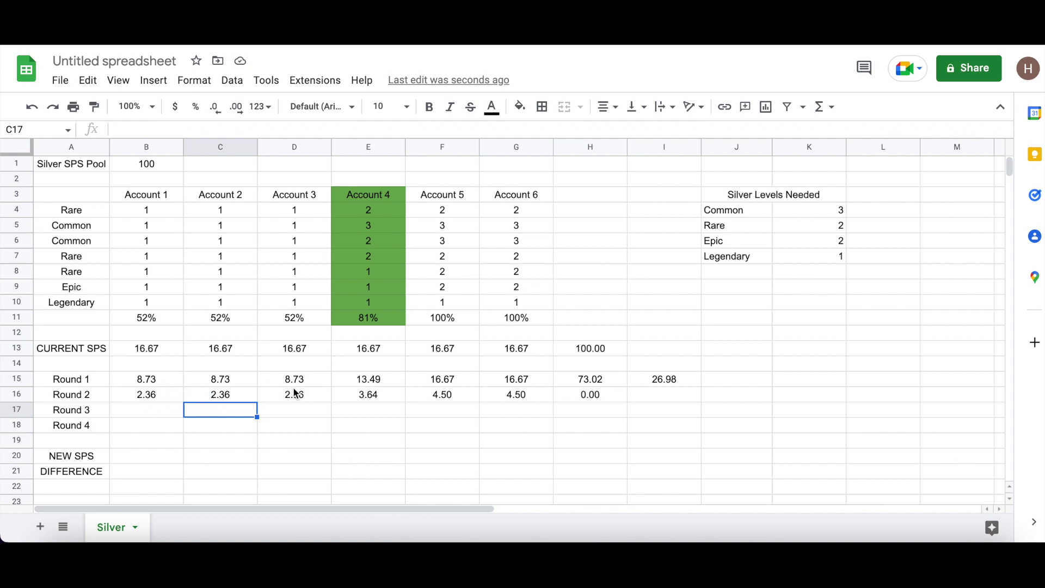
left_click(373, 400)
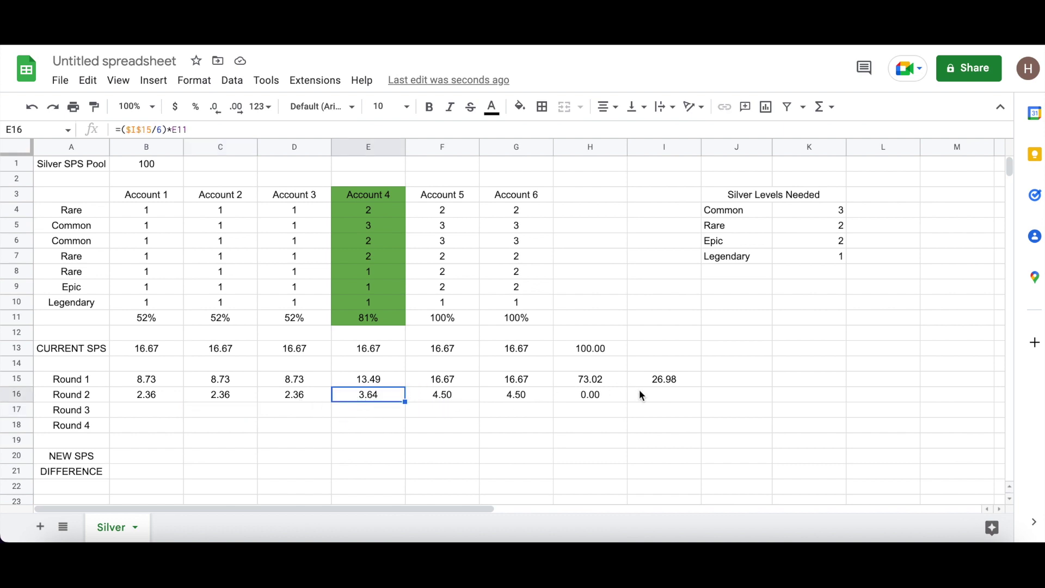
- Clear the stray share formula in H16 and fill the row total from H15 down into it
left_click(599, 403)
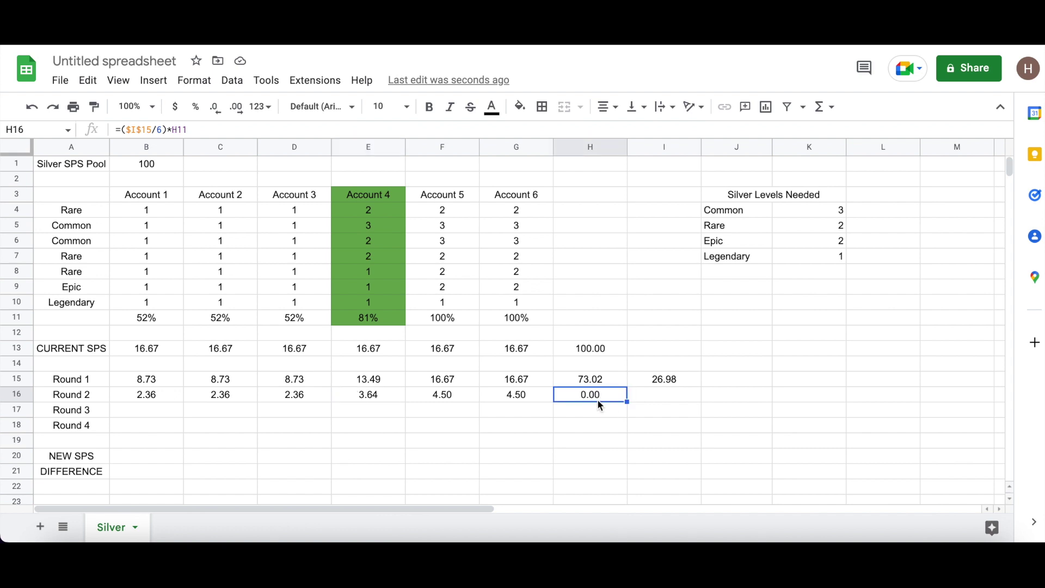
key("Delete")
key("Down")
key("Up")
key("Up")
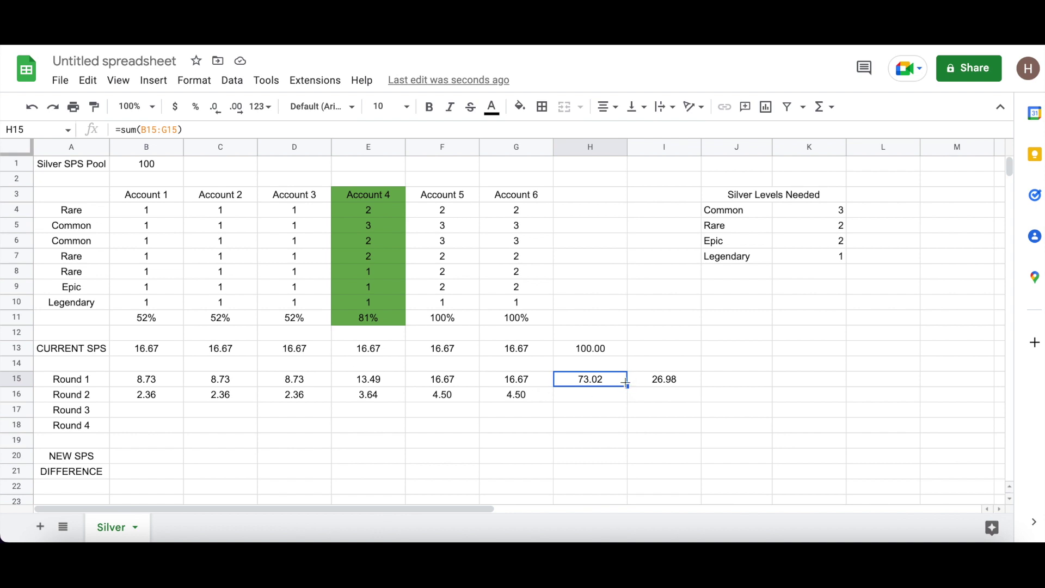
left_click_drag(627, 386, 626, 393)
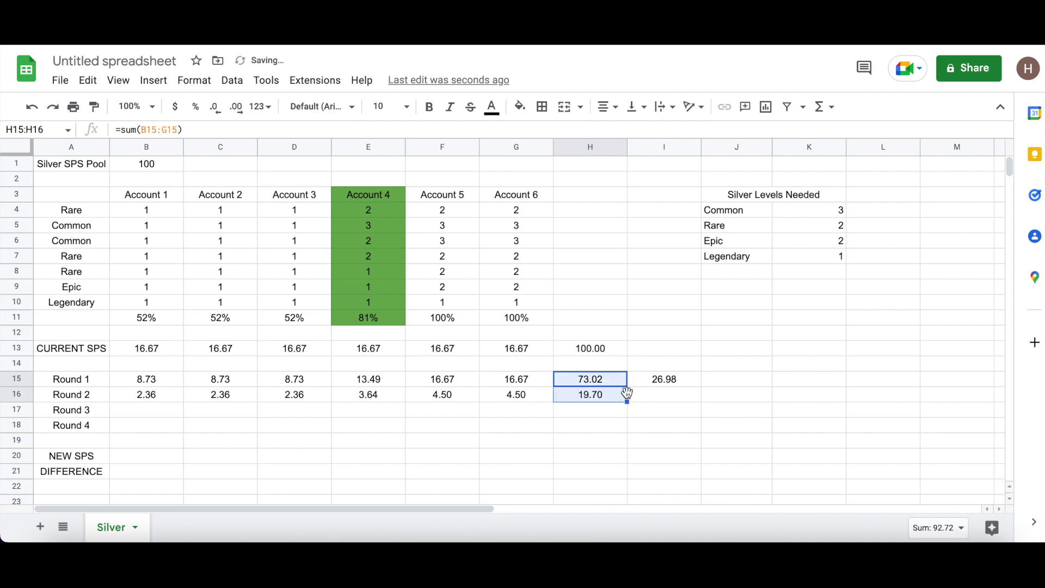
left_click(586, 413)
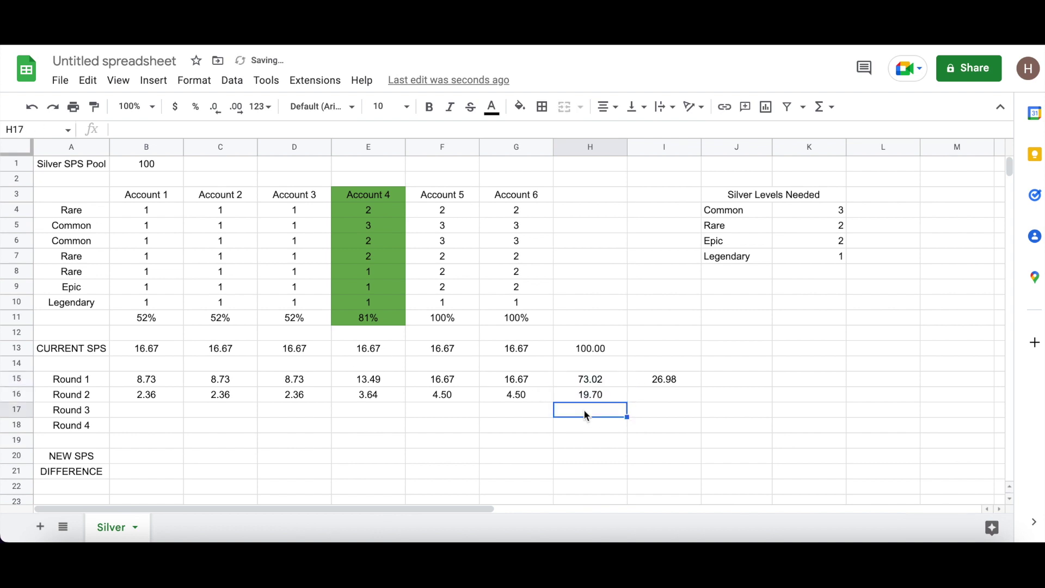
- Try to fill the leftover formula from I15 down into I16, and clear the result
left_click(651, 385)
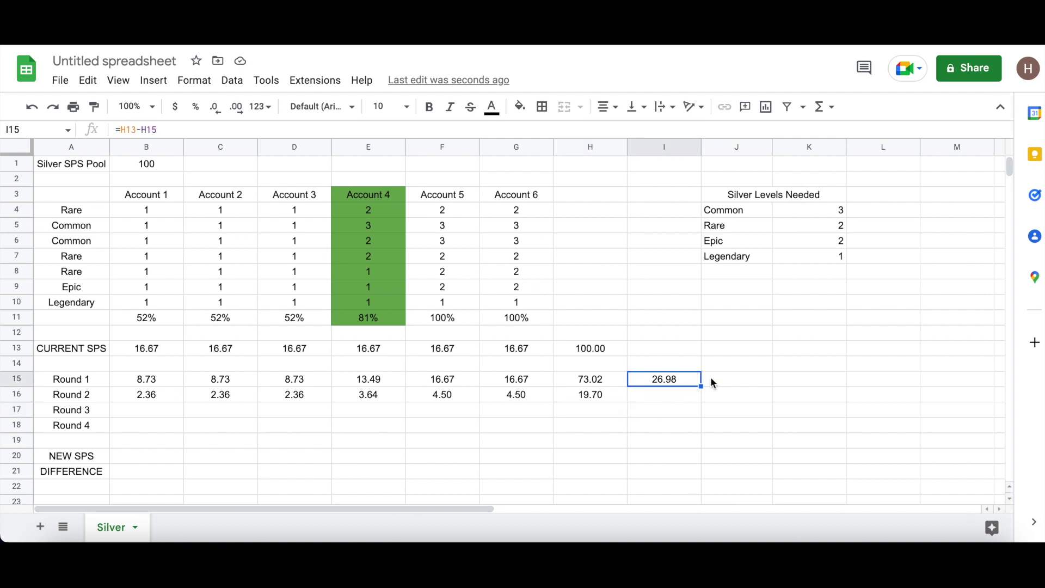
left_click_drag(701, 386, 699, 402)
left_click(684, 395)
key("Delete")
- Calculate the SPS left over after Round 2 in I16 with =I15-H16
left_click(590, 394)
left_click(664, 379)
left_click(665, 394)
type("=I15-")
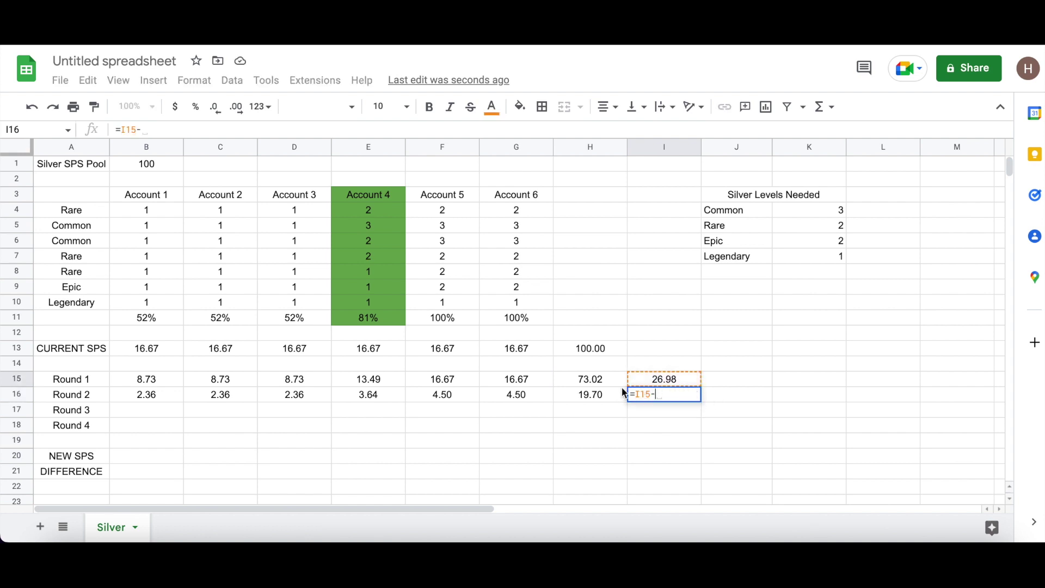
left_click(601, 395)
key("Return")
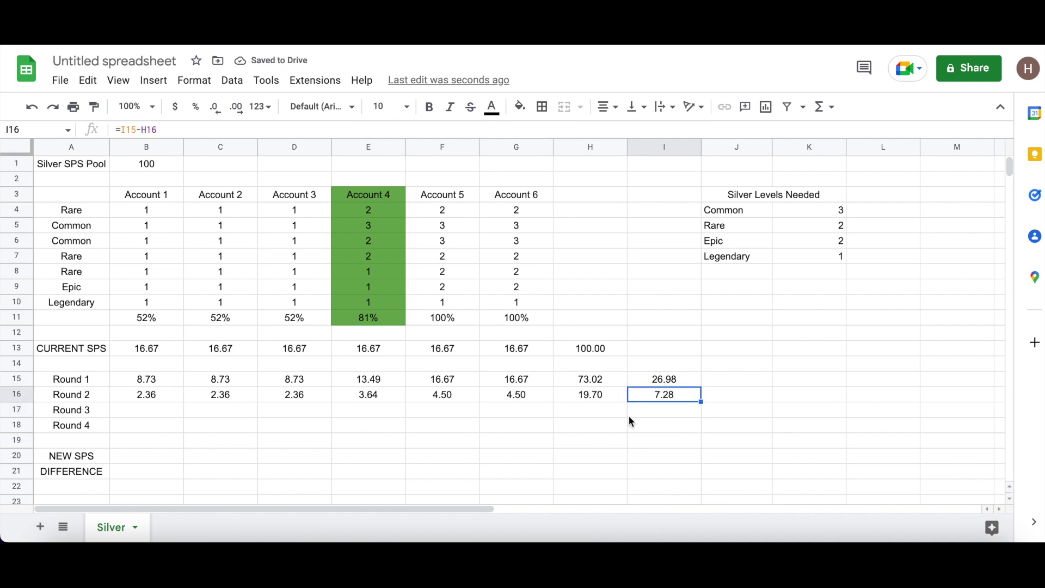
- Reuse B16's formula in B17 for Account 1's Round 3 SPS, changing it to =($I$16/6)*B11
left_click(154, 396)
left_click(133, 126)
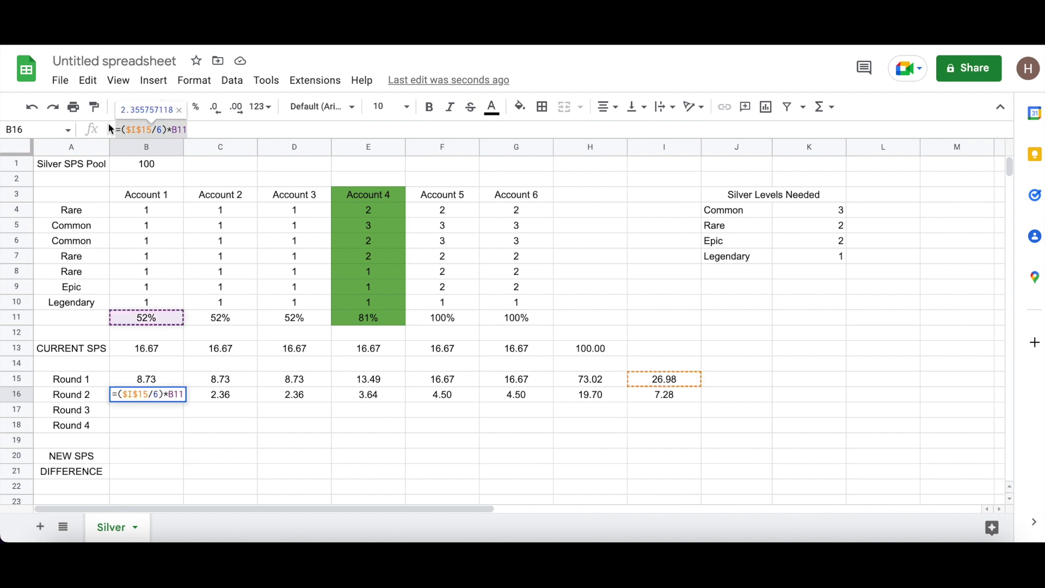
key("Escape")
left_click(159, 409)
key("Return")
type("=($I$15/6)*B11")
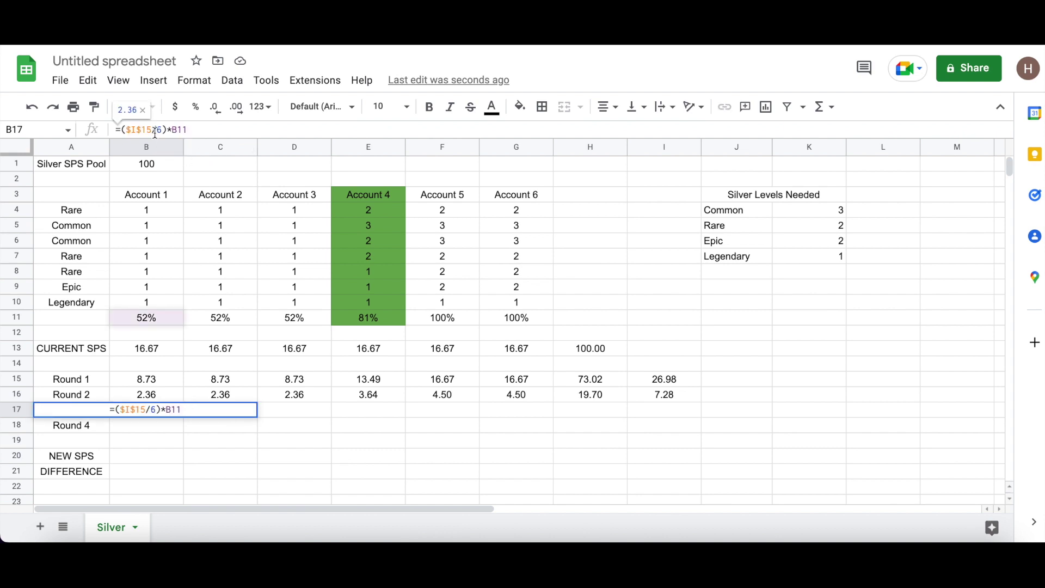
left_click(154, 131)
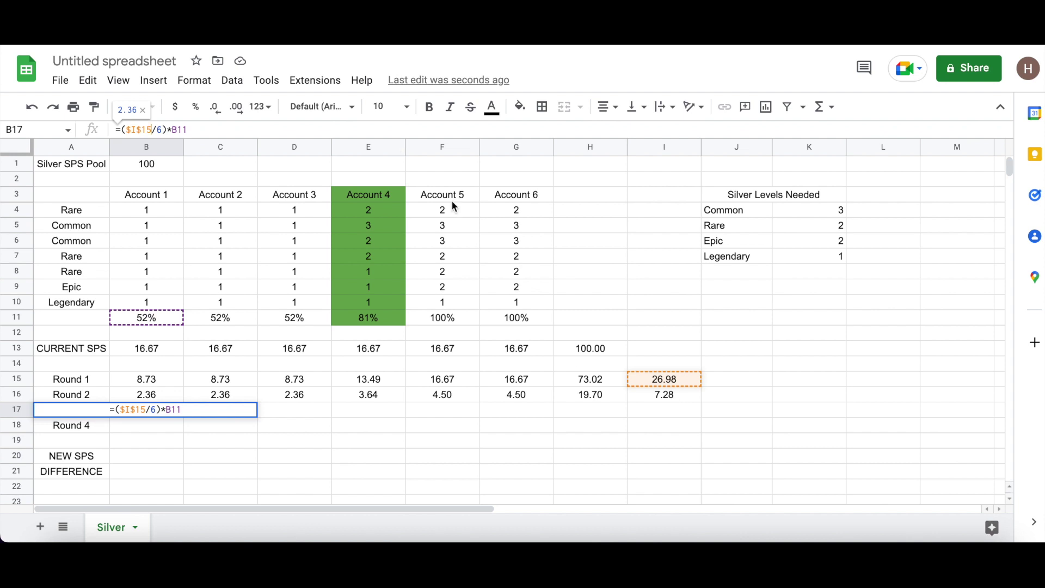
key("BackSpace")
type("6")
key("Return")
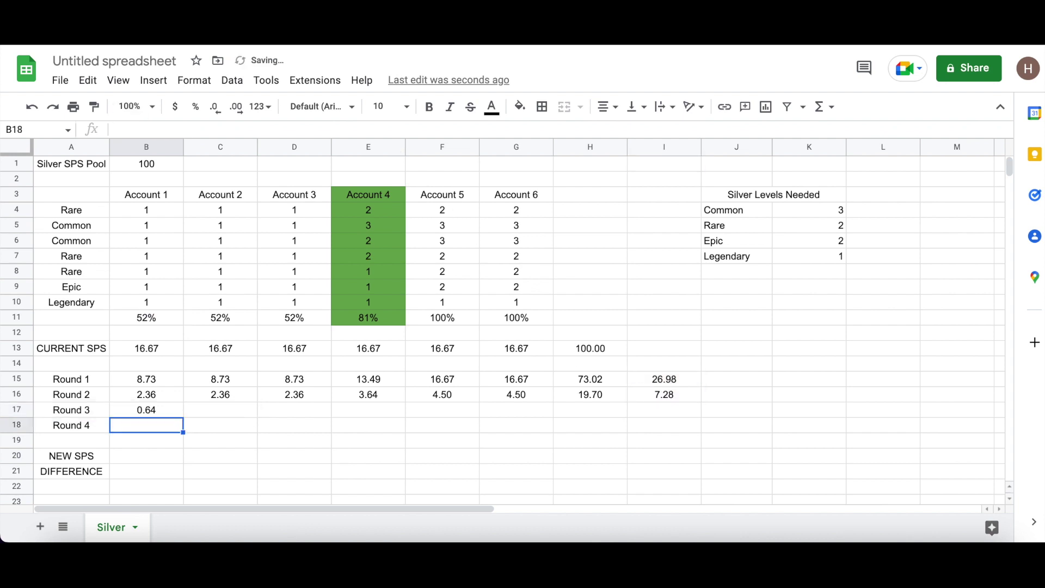
- Fill the Round 3 formula from B17 across C17:G17 for Accounts 2 to 6
left_click(158, 413)
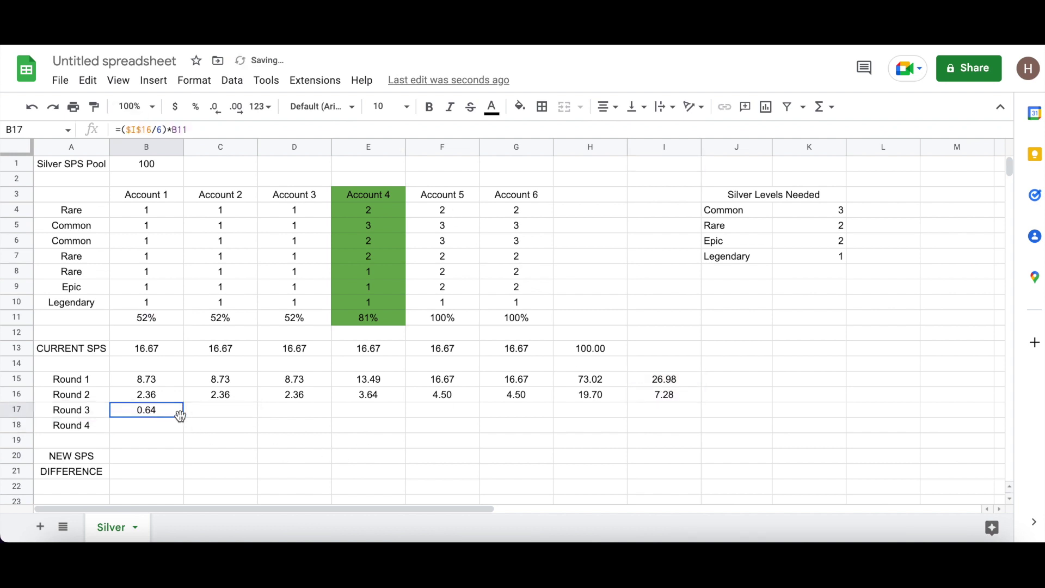
left_click_drag(183, 418, 538, 413)
left_click(584, 413)
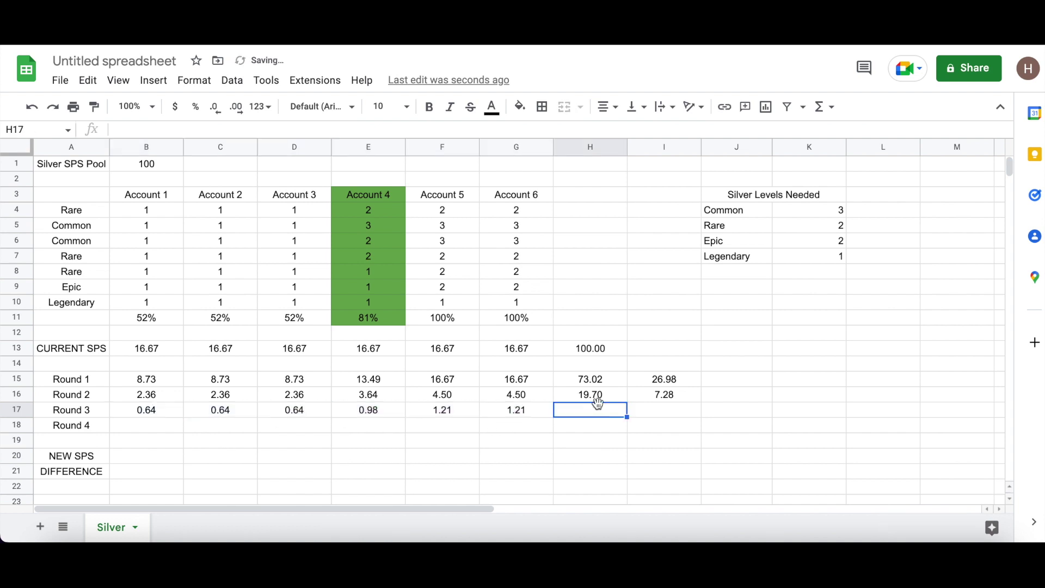
- Copy the Round 2 total formula from H16 into H17 to total Round 3
left_click(603, 396)
key("Return")
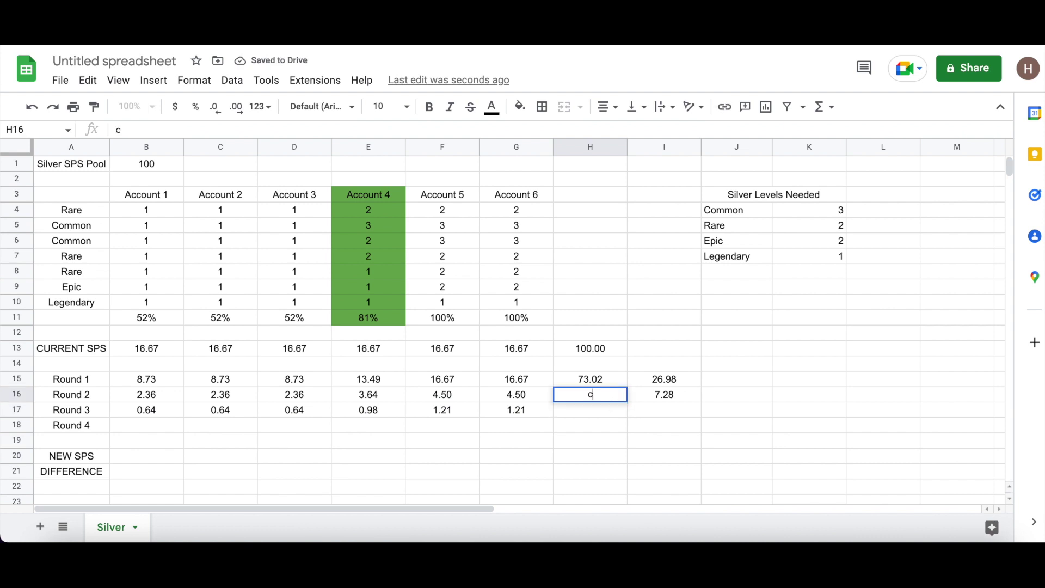
key("Escape")
key("Return")
key("Escape")
key("ctrl+c")
left_click(590, 410)
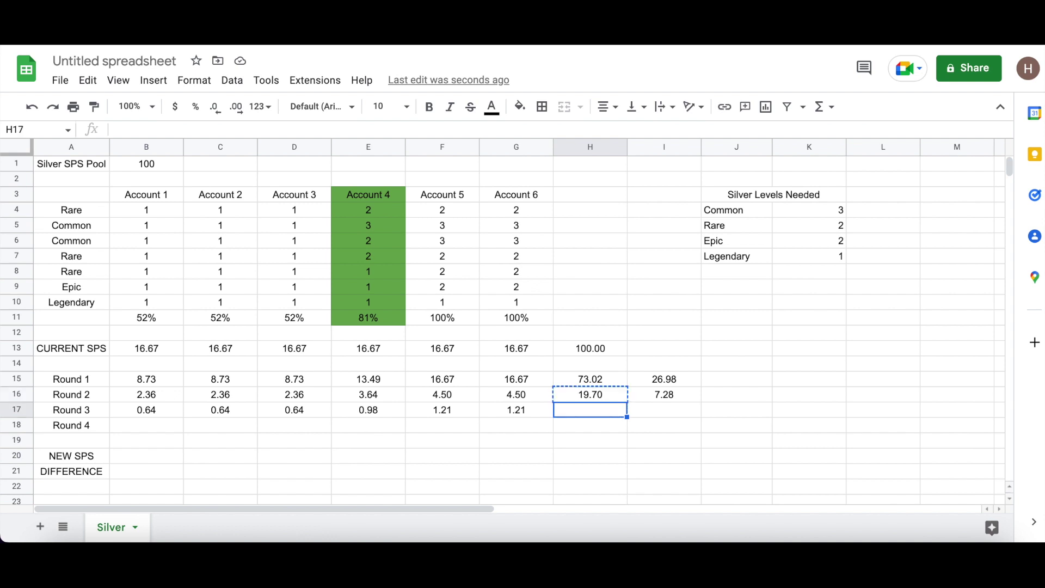
key("ctrl+v")
- Calculate the SPS left over after Round 3 in I17 with =I16-H17
left_click(664, 410)
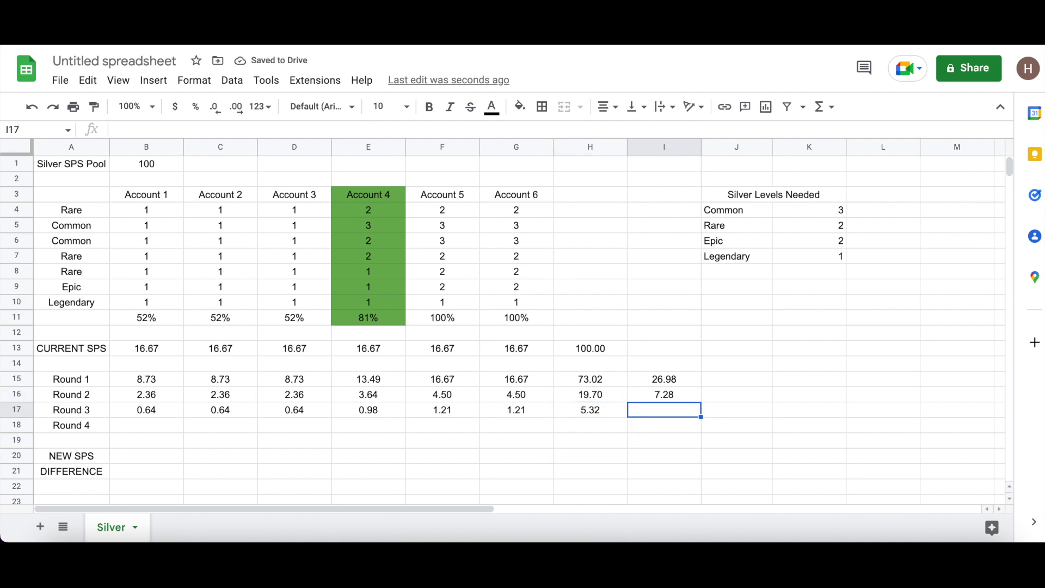
type("=")
key("Up")
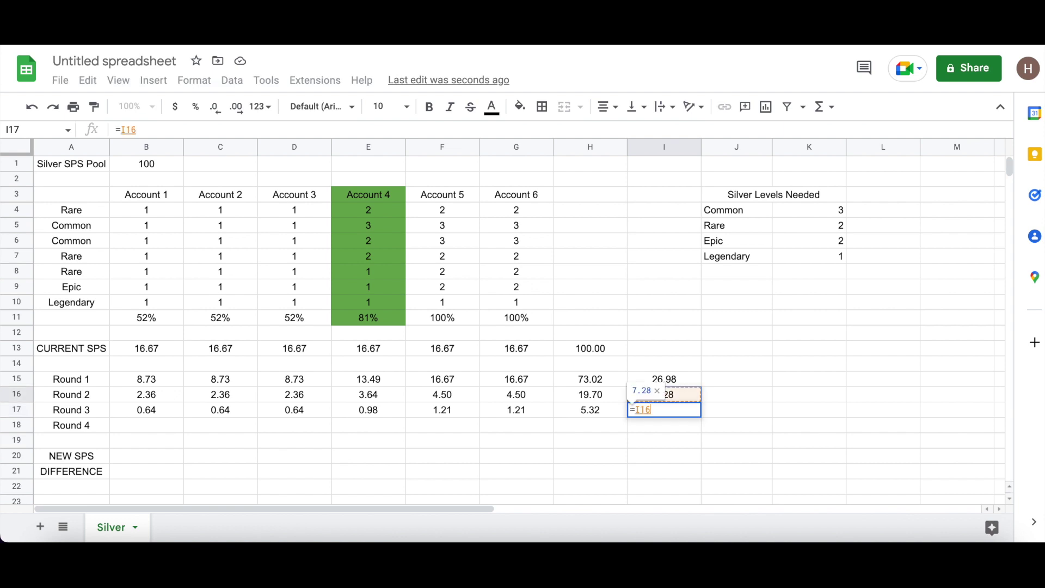
type("-")
key("Left")
key("Return")
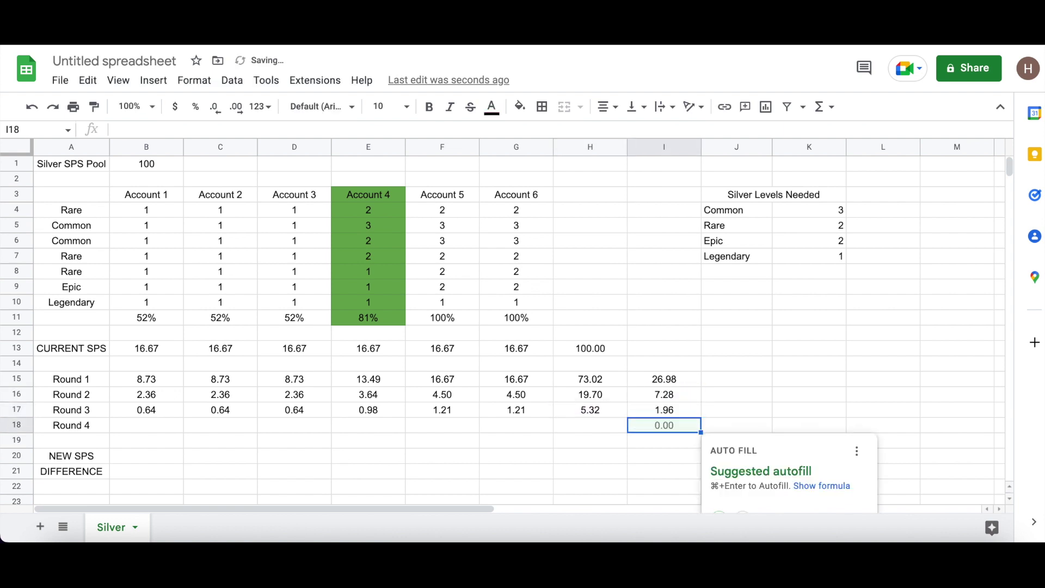
key("Down")
key("Left")
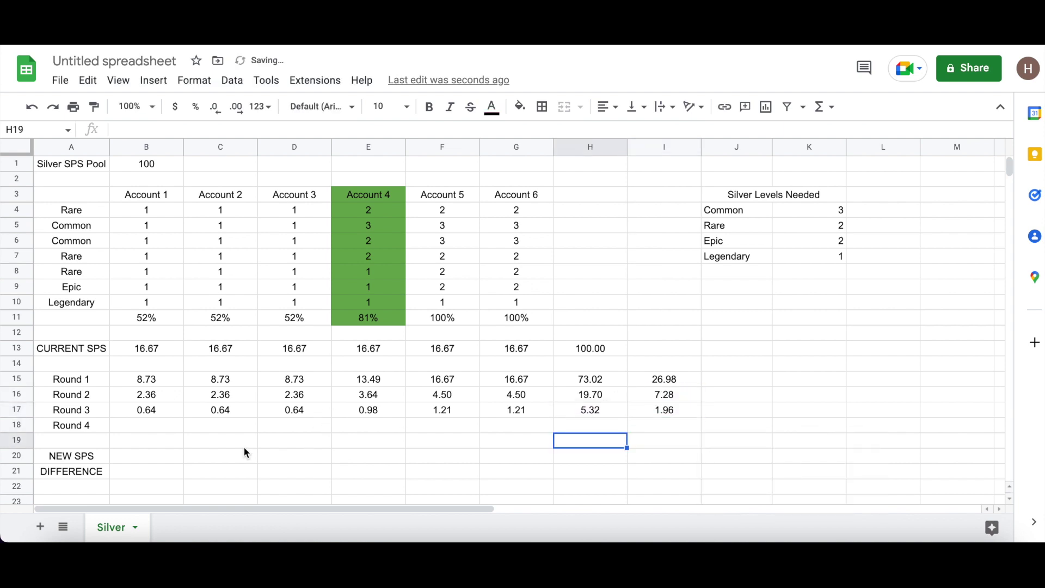
- Reuse B17's formula in B18 as =($I$17/6)*B11 for Round 4 and fill it across C18:G18 for Accounts 2 to 6
left_click(166, 407)
left_click(197, 131)
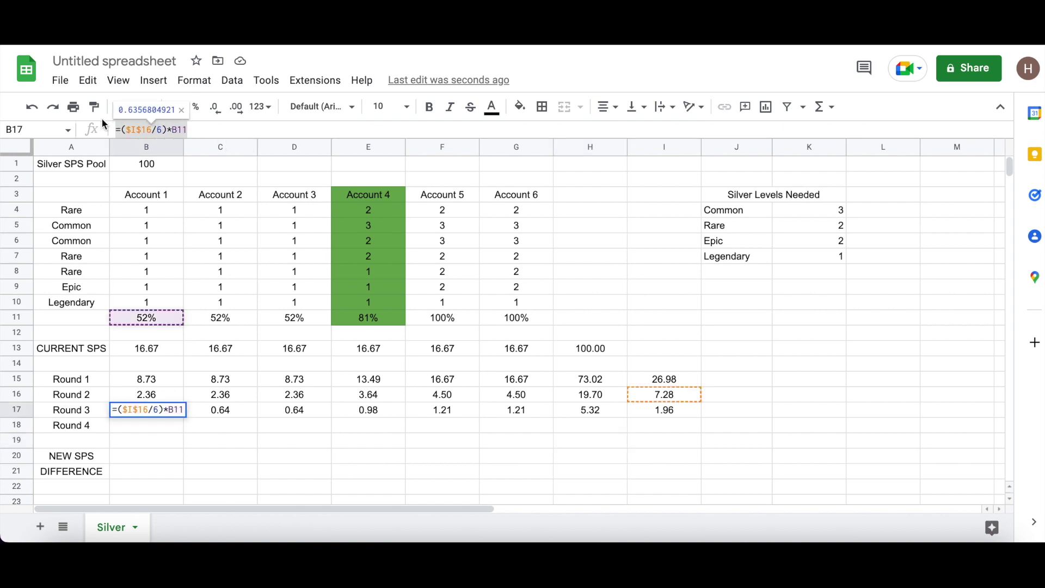
key("Escape")
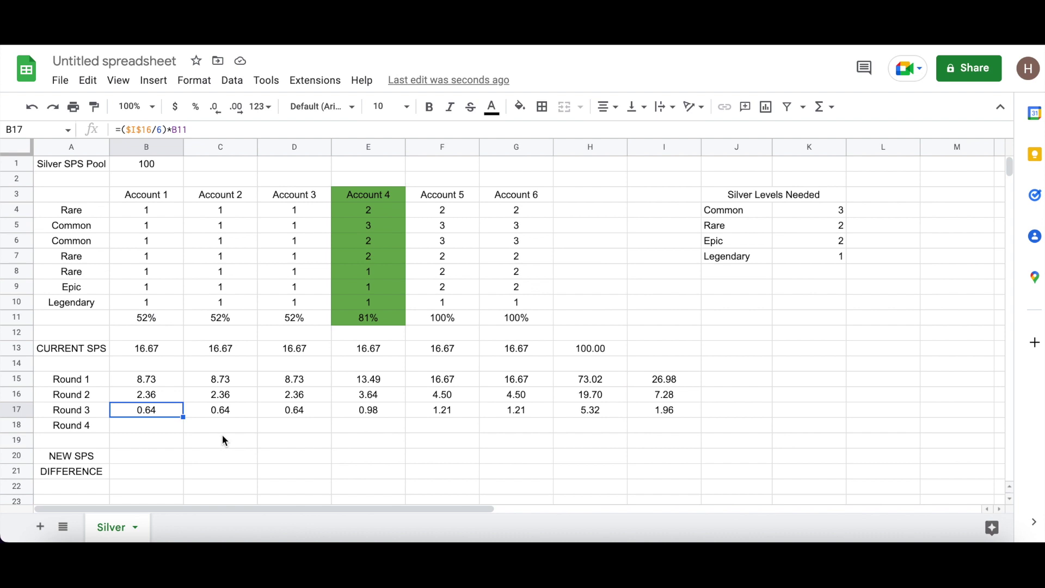
left_click(139, 423)
left_click(189, 132)
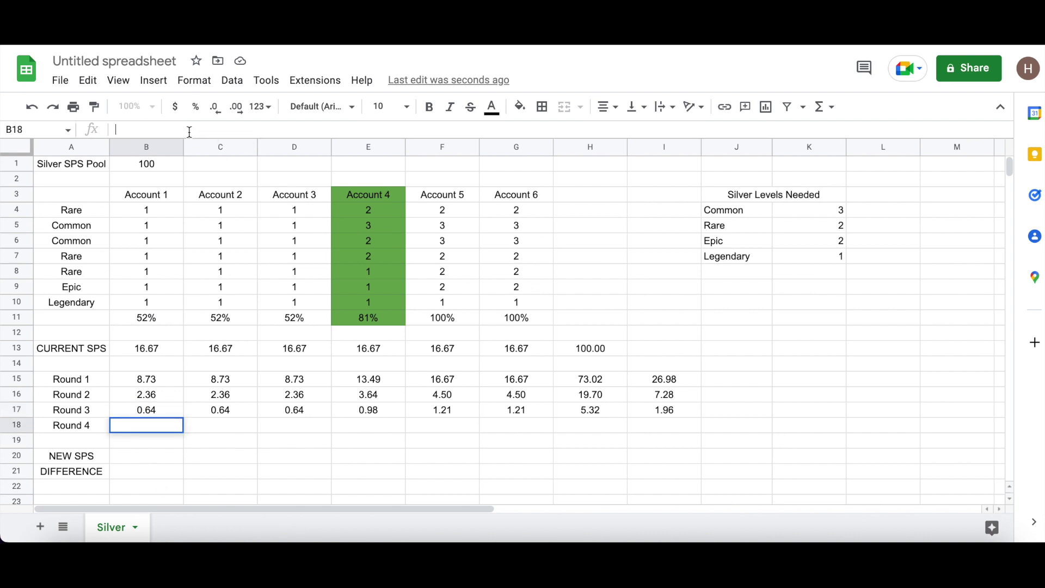
key("ctrl+v")
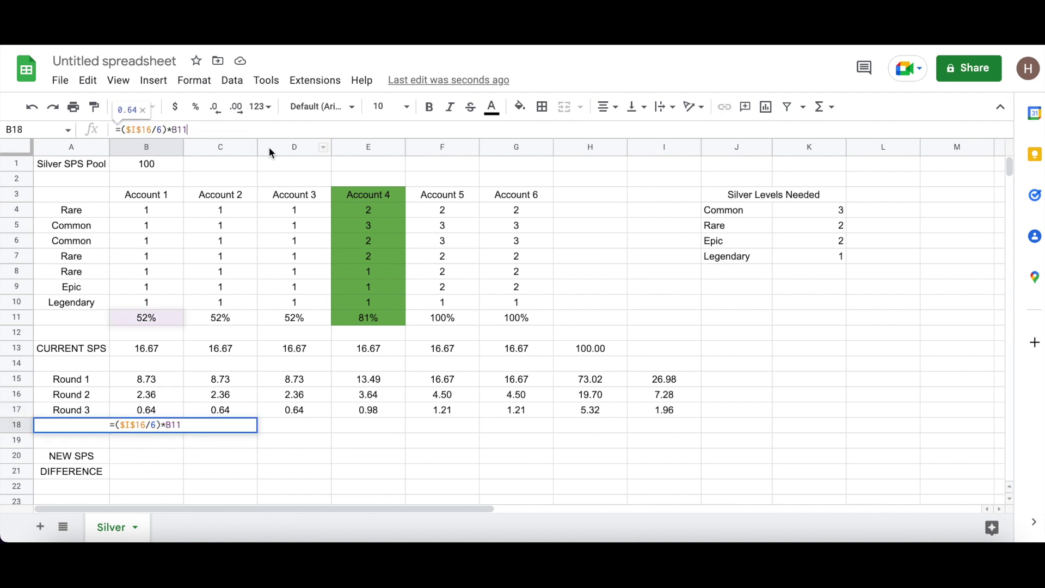
left_click(147, 418)
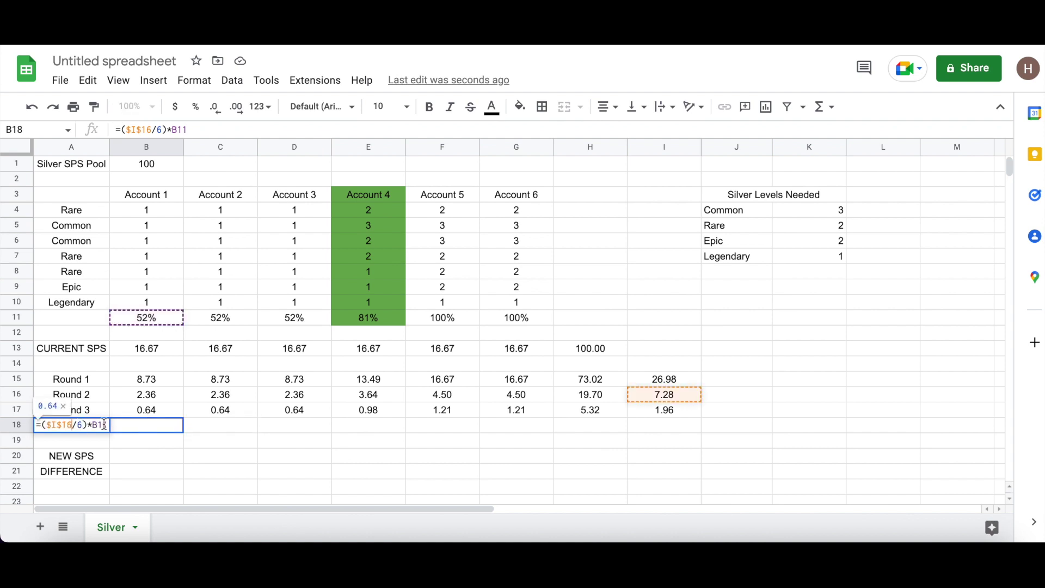
key("BackSpace")
type("7")
key("Return")
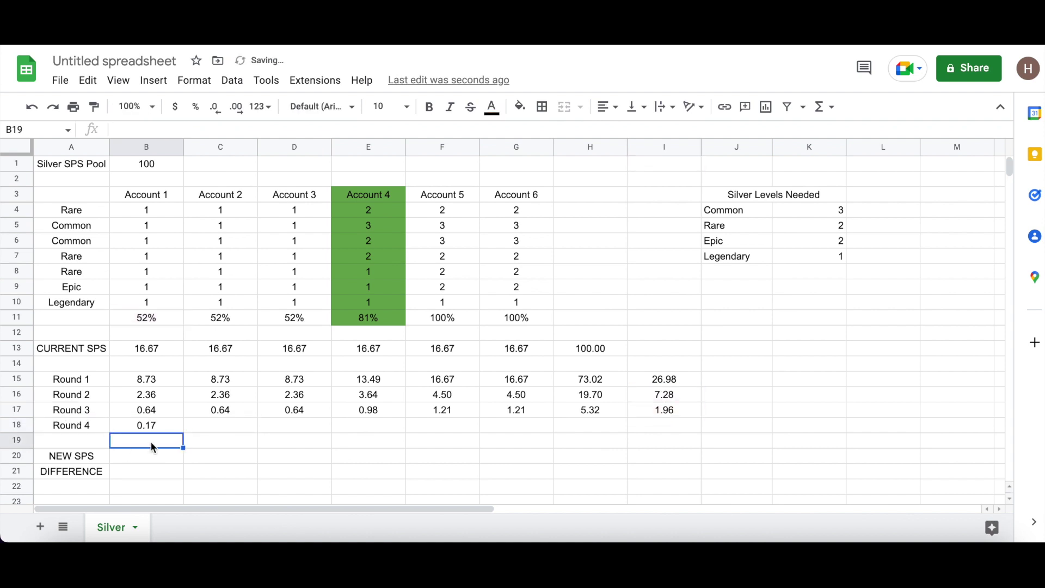
left_click(173, 430)
left_click_drag(184, 435, 495, 437)
- Copy the Round 3 total formula from H17 into H18 to total Round 4
left_click(577, 413)
key("ctrl+c")
key("Down")
type("v")
key("Escape")
key("Up")
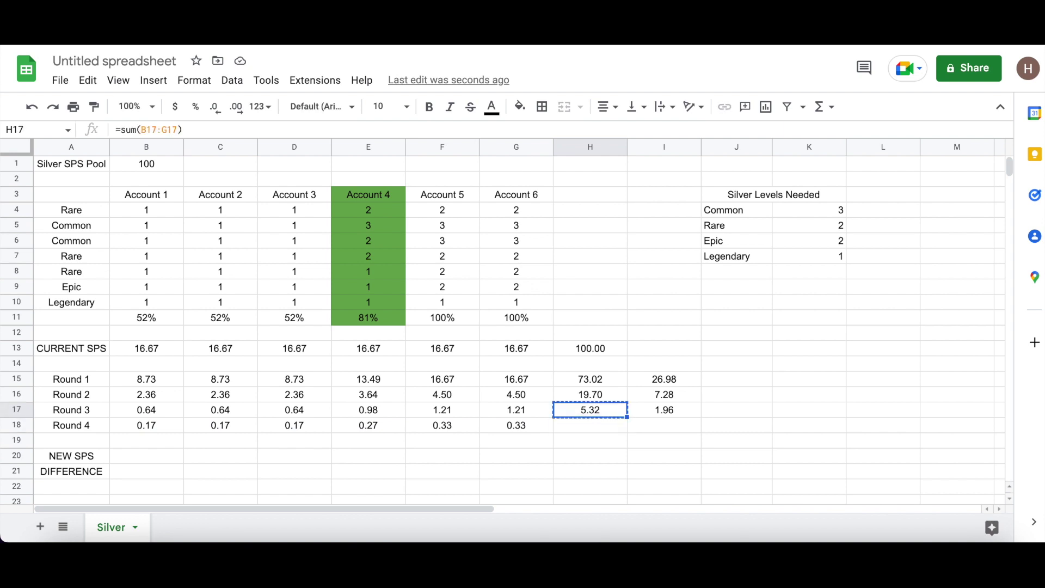
key("Down")
key("ctrl+v")
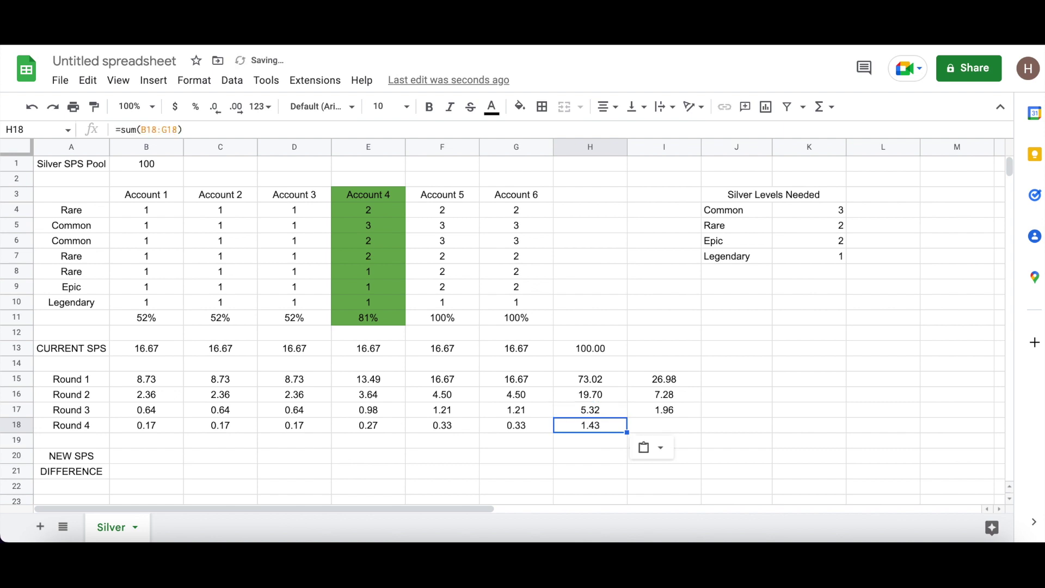
- Copy the leftover SPS formula from I17 into I18 for Round 4
left_click(681, 411)
key("Down")
key("Up")
key("ctrl+c")
key("Down")
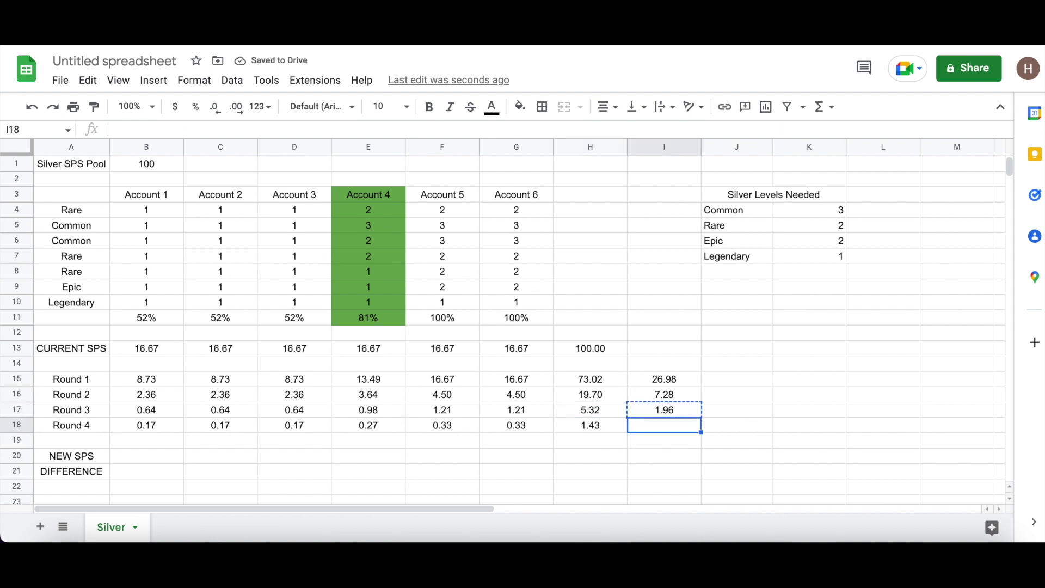
key("ctrl+v")
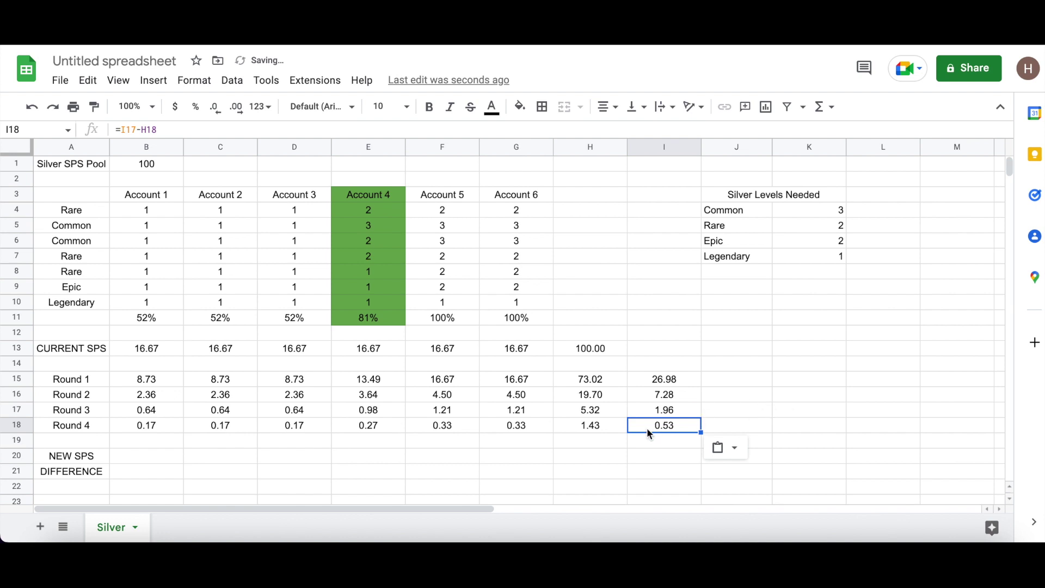
left_click(619, 426)
left_click(601, 444)
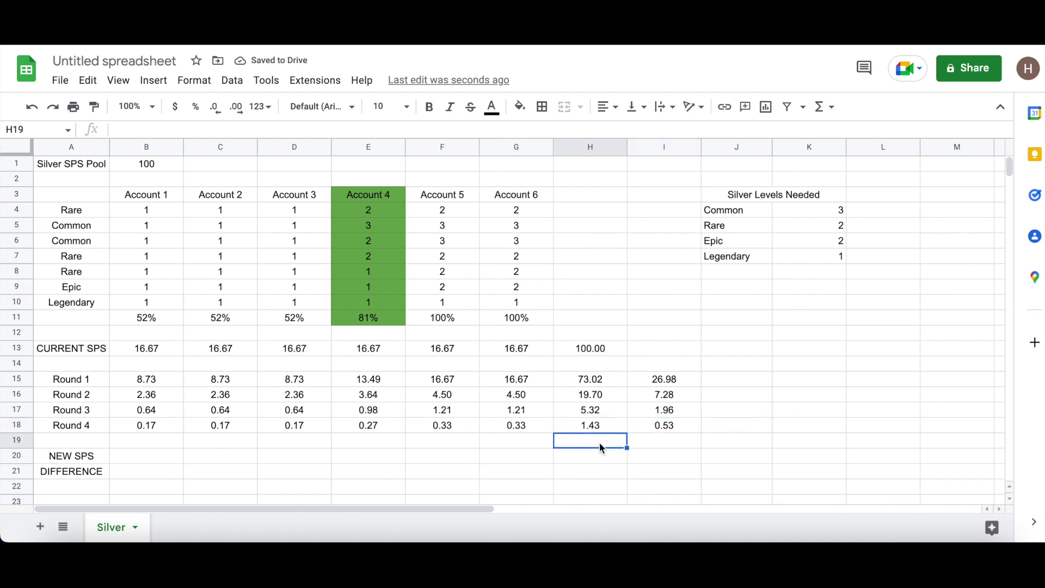
- Total Account 1's four rounds in the NEW SPS cell B20 with =sum(B15:B18) and fill it across C20:G20
left_click(494, 458)
left_click(132, 458)
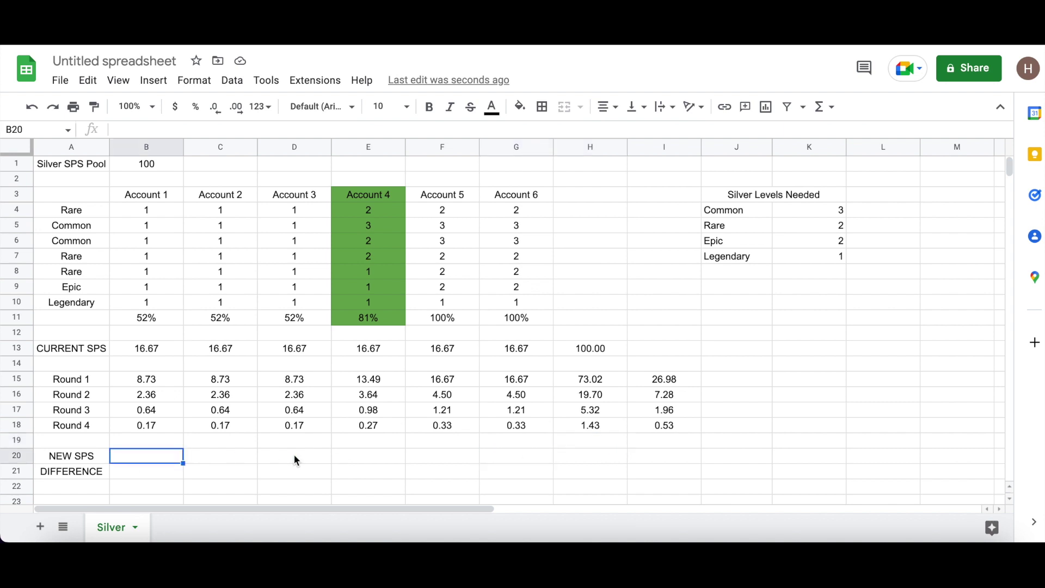
type("=sum")
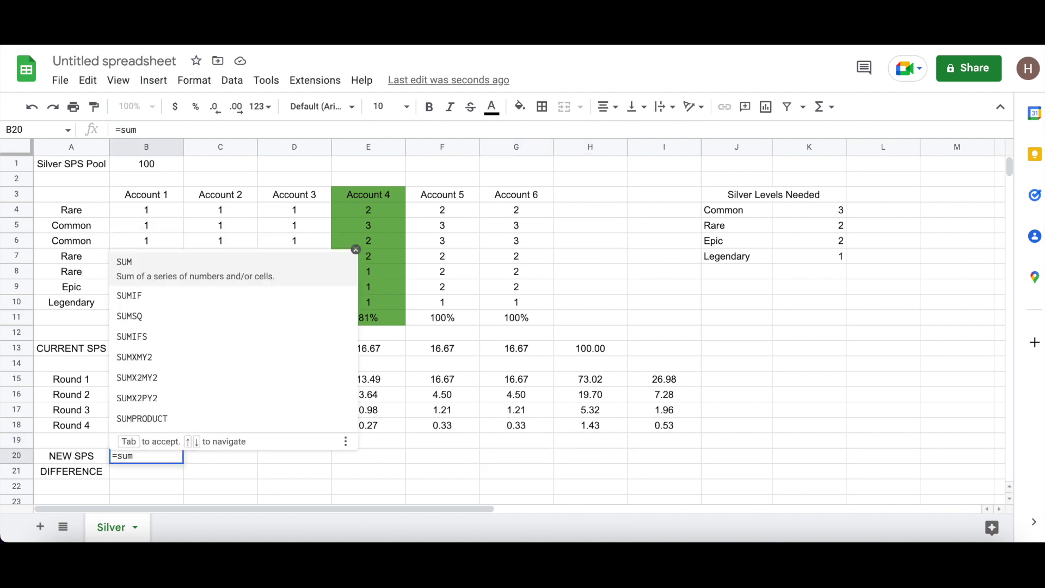
type("(")
left_click_drag(146, 380, 143, 423)
key("Return")
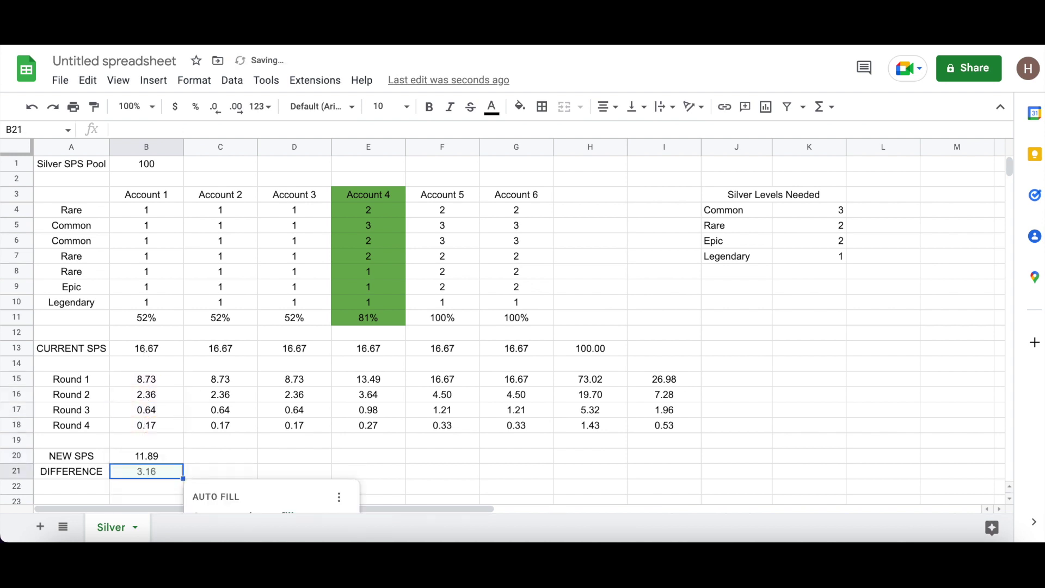
left_click(162, 457)
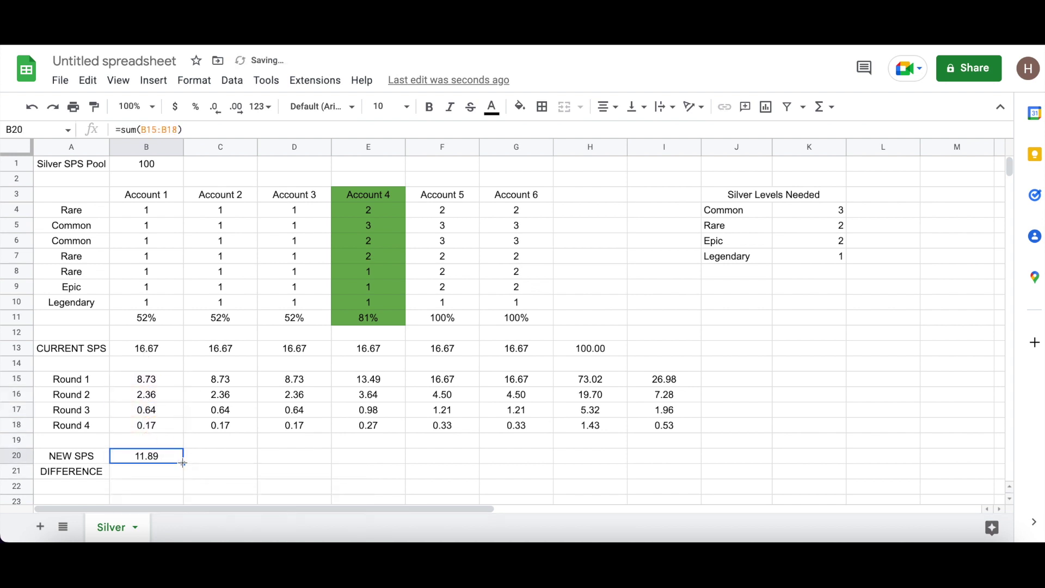
left_click_drag(184, 463, 544, 459)
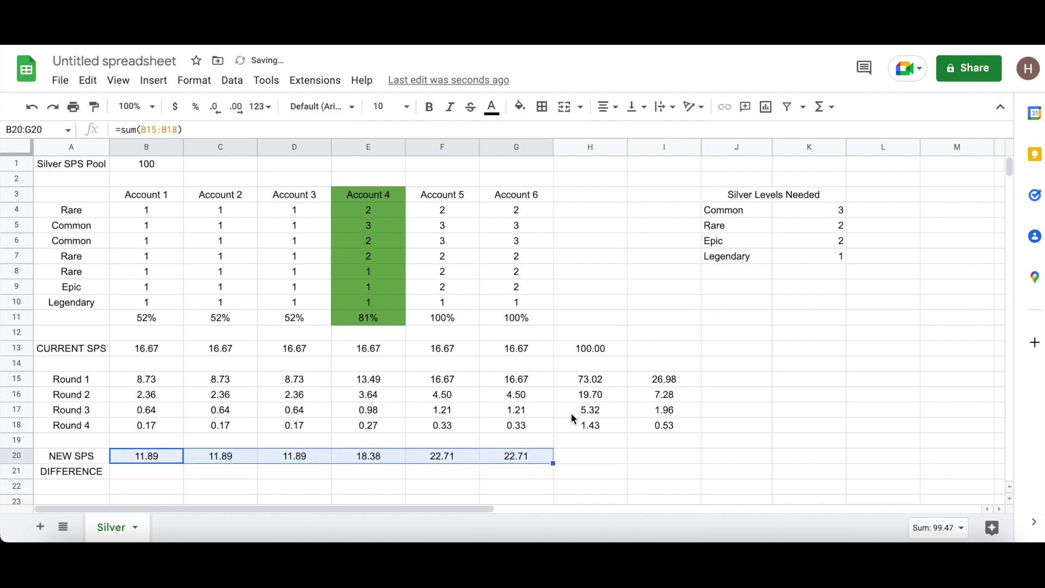
- Calculate Account 1's DIFFERENCE in B21 with =B20-B13 and fill it across C21:G21 for the other accounts
scroll(561, 412, "down", 3)
left_click(167, 400)
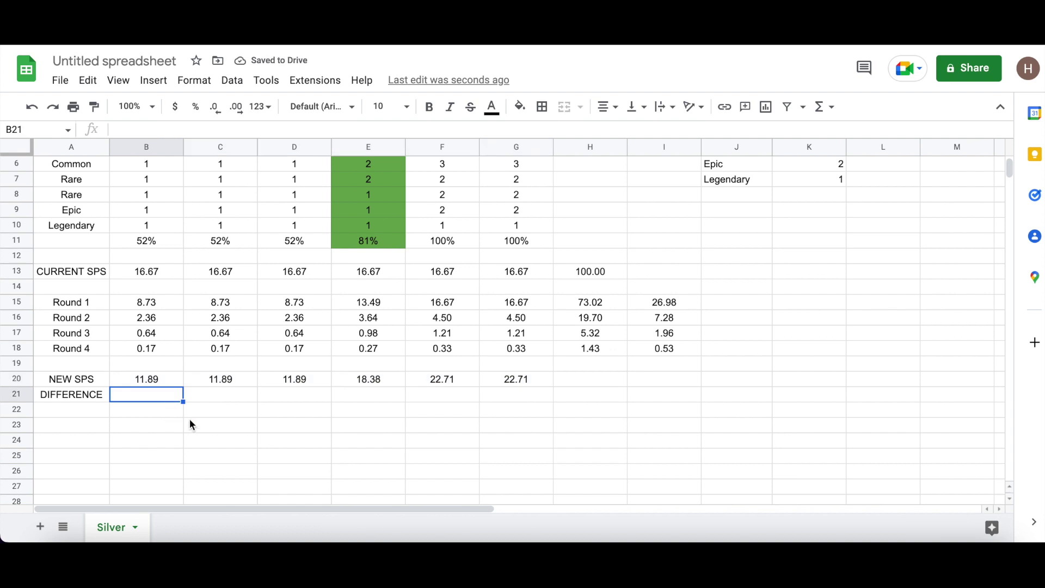
scroll(196, 420, "up", 1)
type("=")
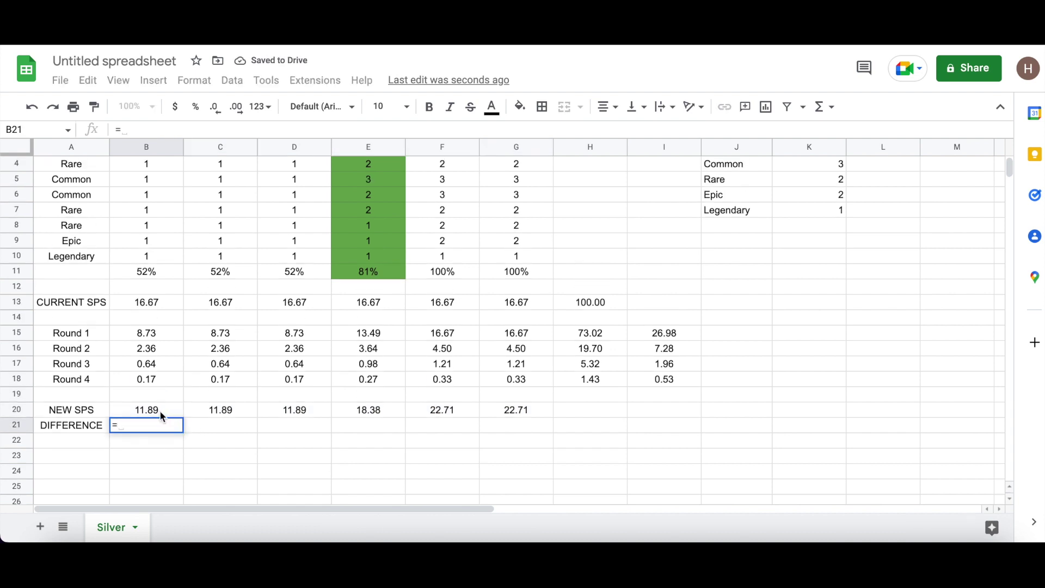
left_click(158, 409)
type("-")
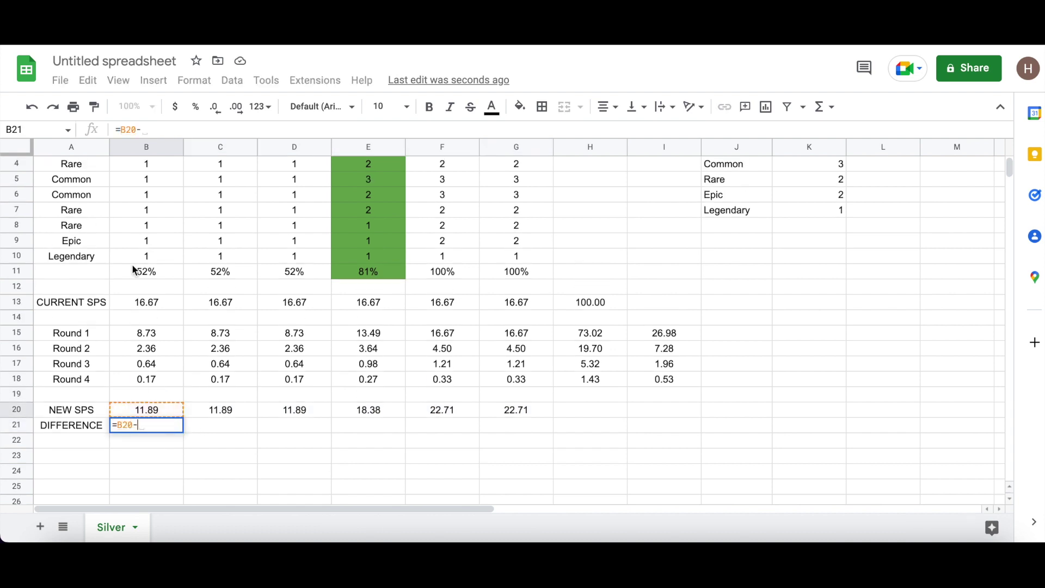
left_click(148, 306)
key("Return")
key("Up")
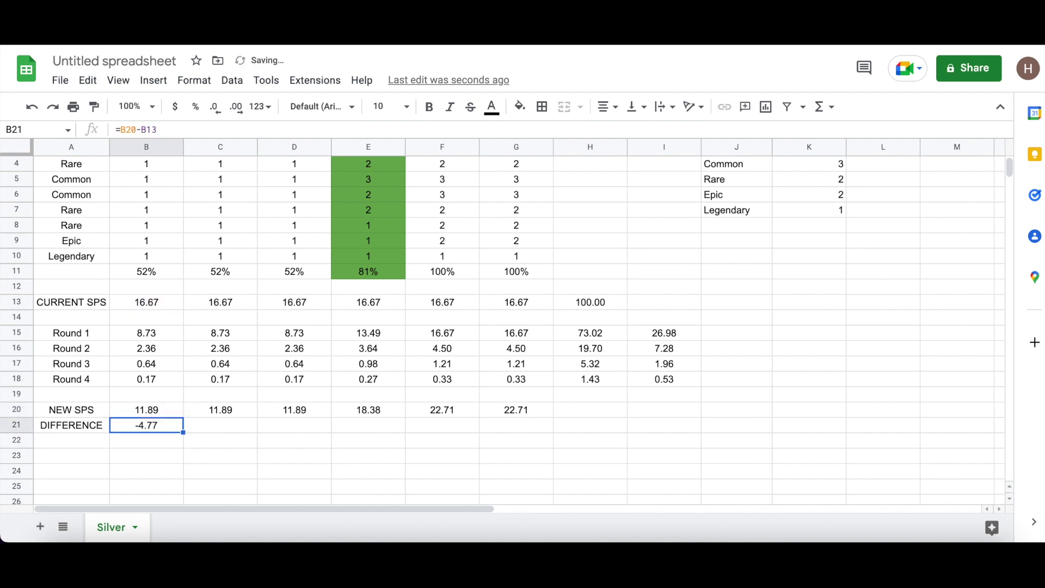
left_click_drag(183, 432, 496, 433)
left_click(622, 425)
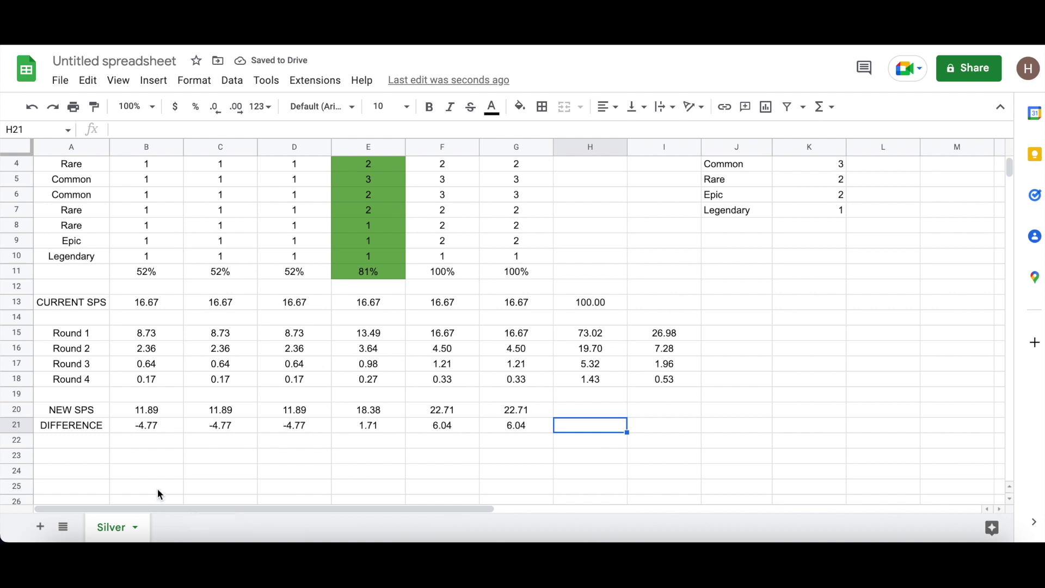
- Examine the DIFFERENCE row for each account against its card levels, current SPS and new SPS
left_click(169, 462)
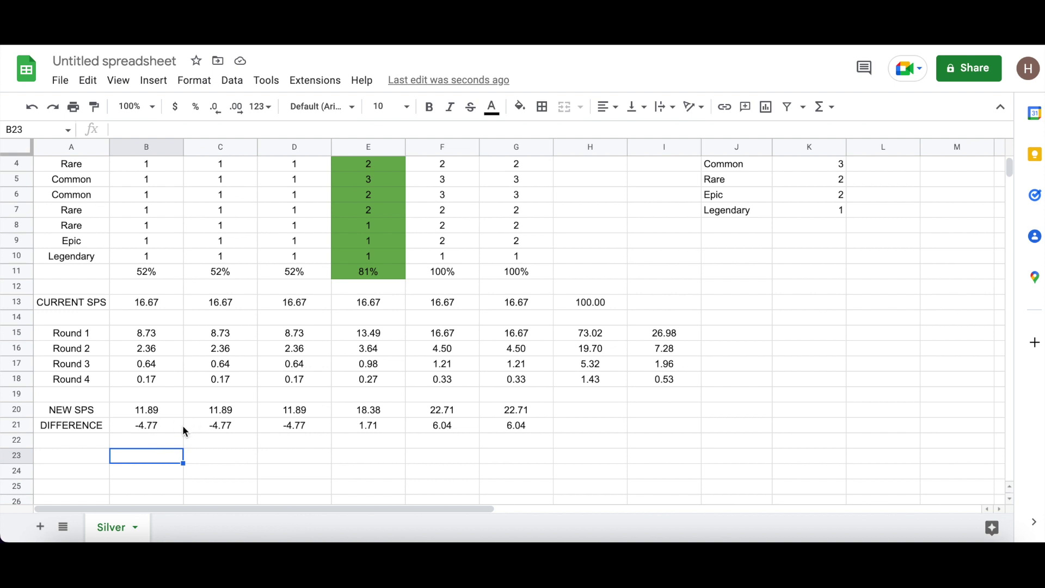
left_click(145, 438)
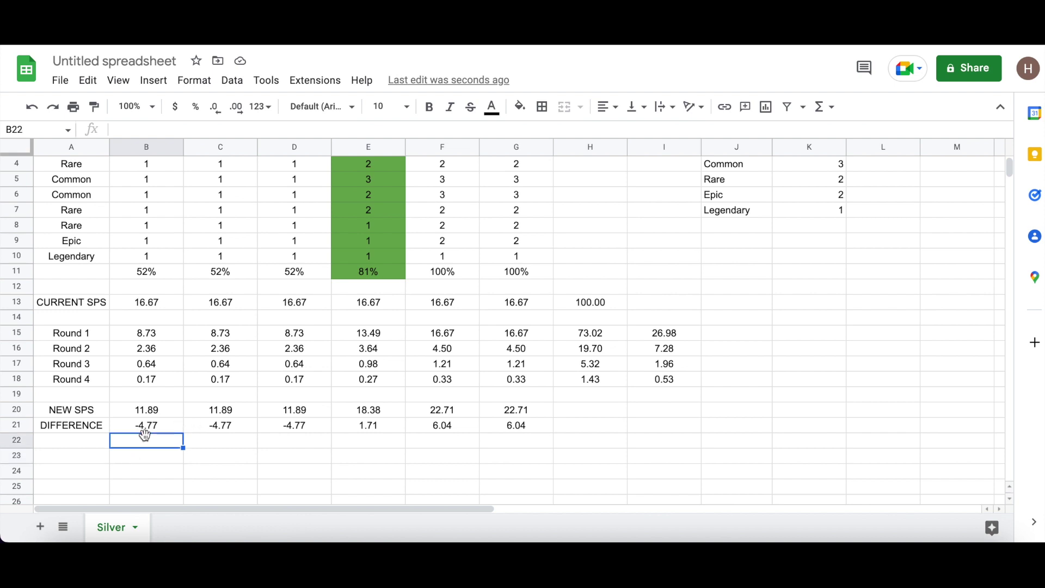
left_click(224, 428)
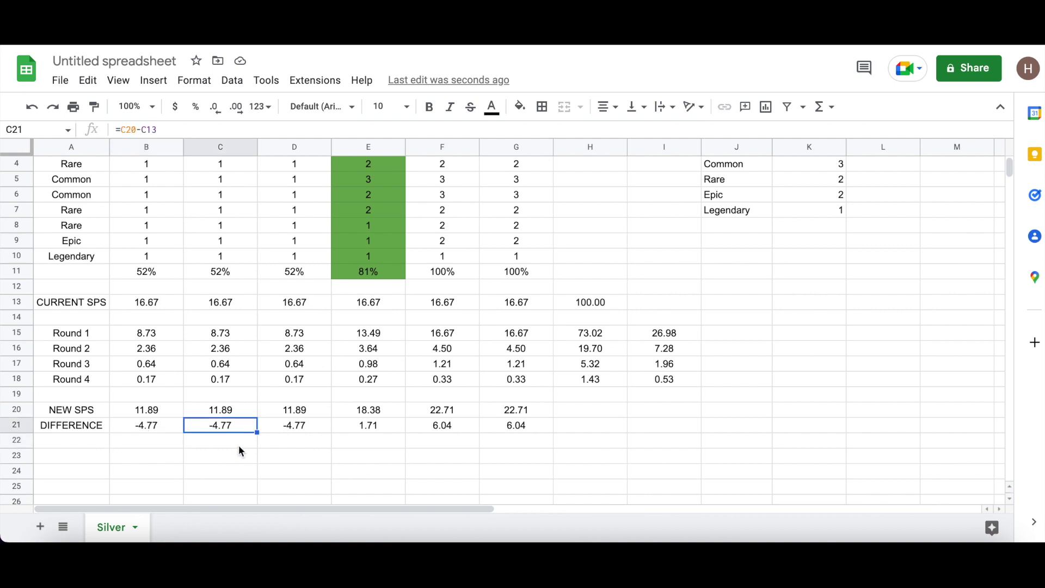
left_click(289, 427)
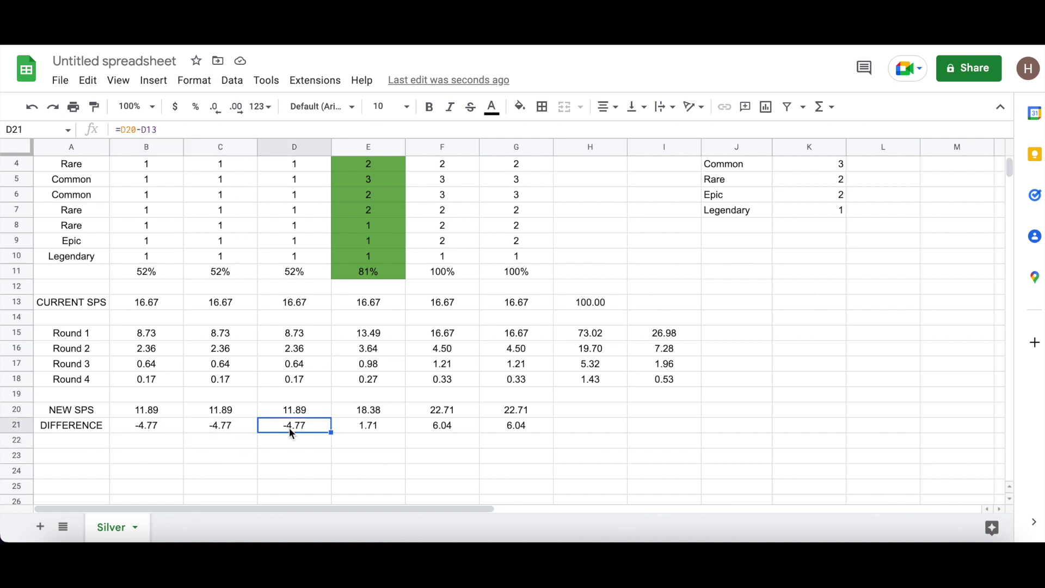
scroll(291, 430, "up", 1)
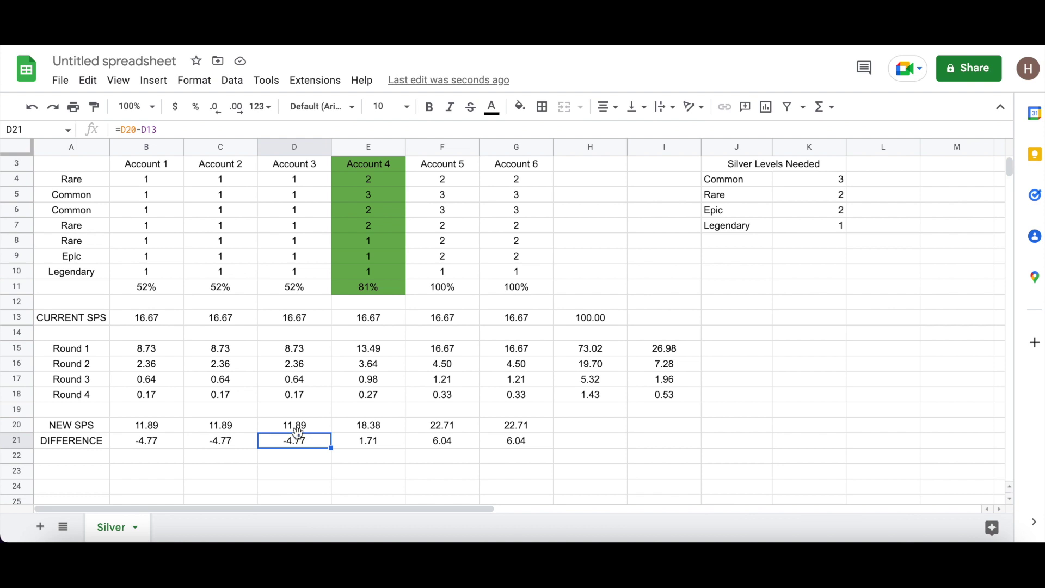
left_click(358, 473)
left_click(448, 454)
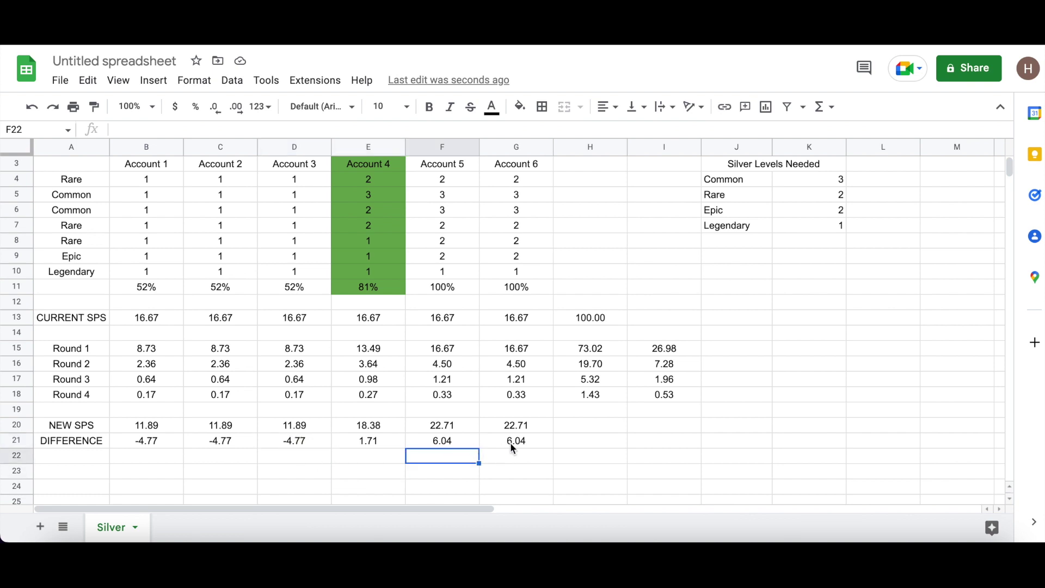
left_click(517, 442)
left_click(468, 443)
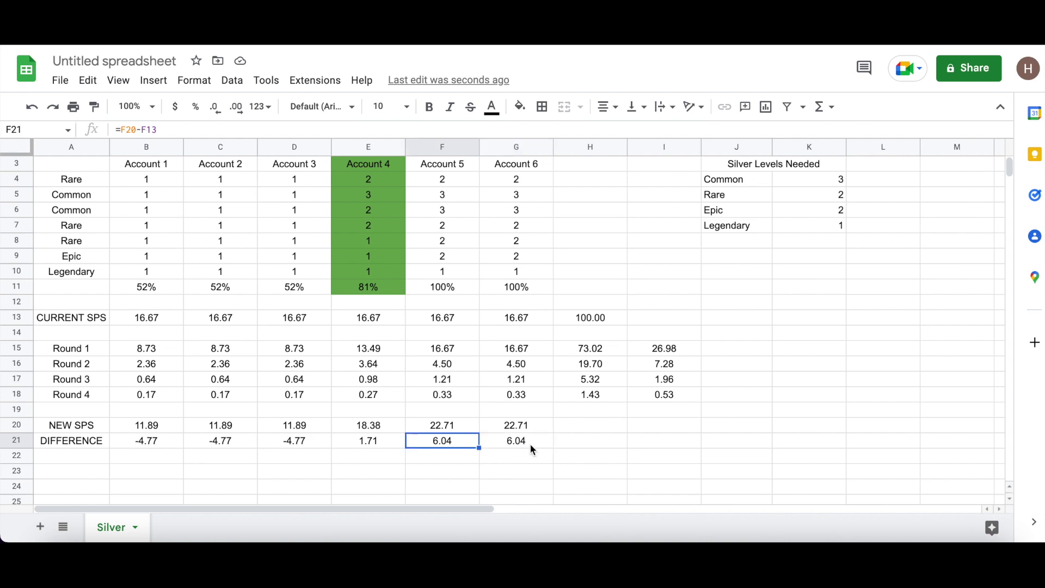
scroll(531, 443, "up", 1)
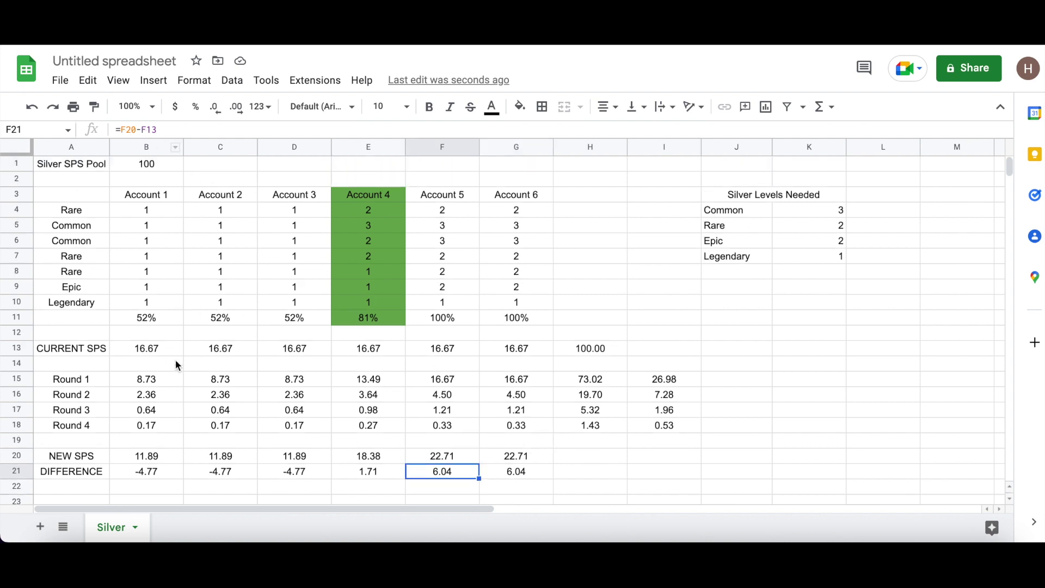
scroll(309, 387, "down", 1)
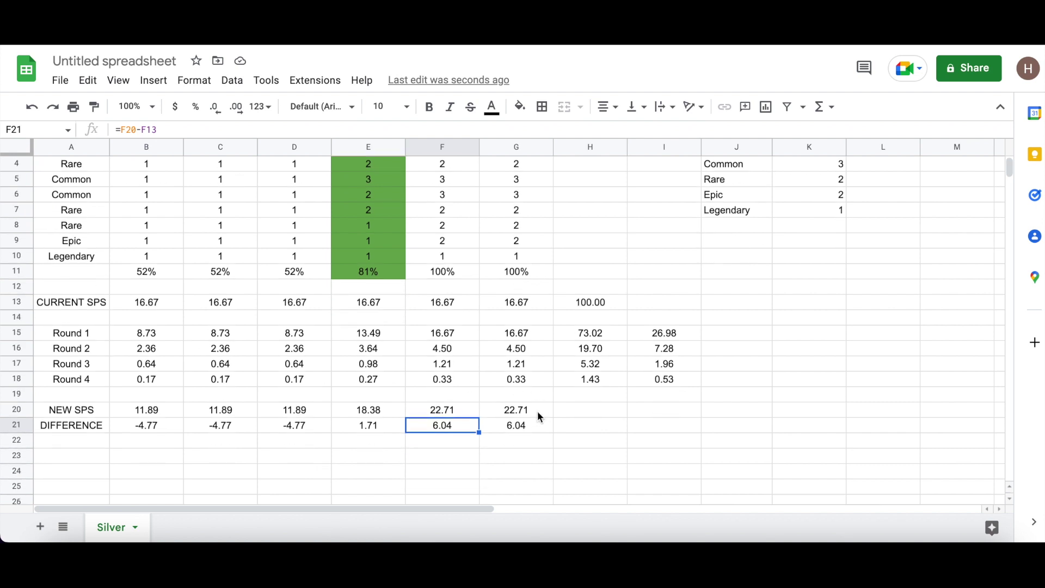
scroll(539, 417, "down", 1)
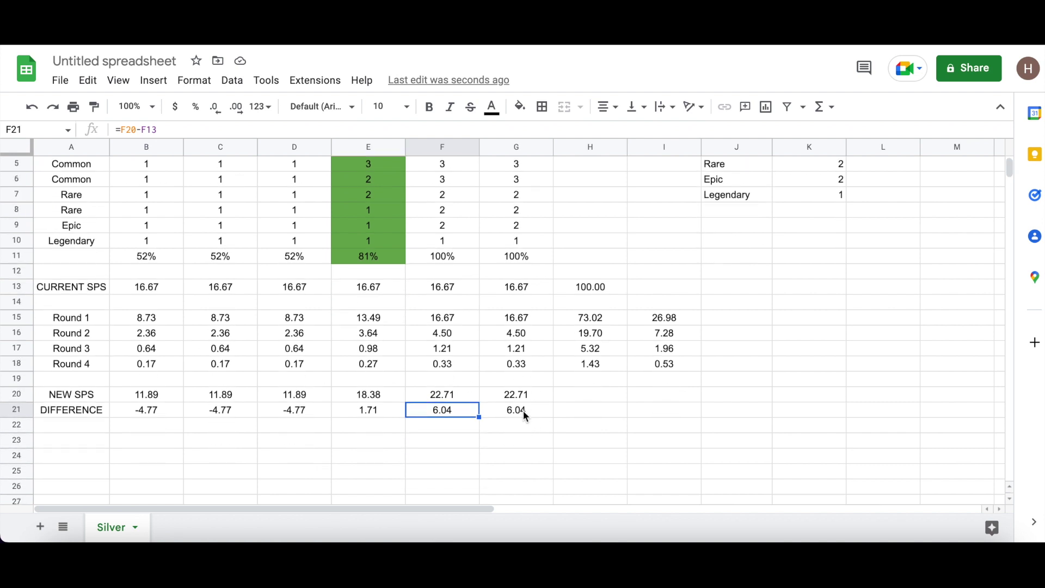
- Compare the SPS differences of Accounts 4, 5 and 6 with their card levels and the row 11 percentages
left_click(524, 411)
left_click(458, 411)
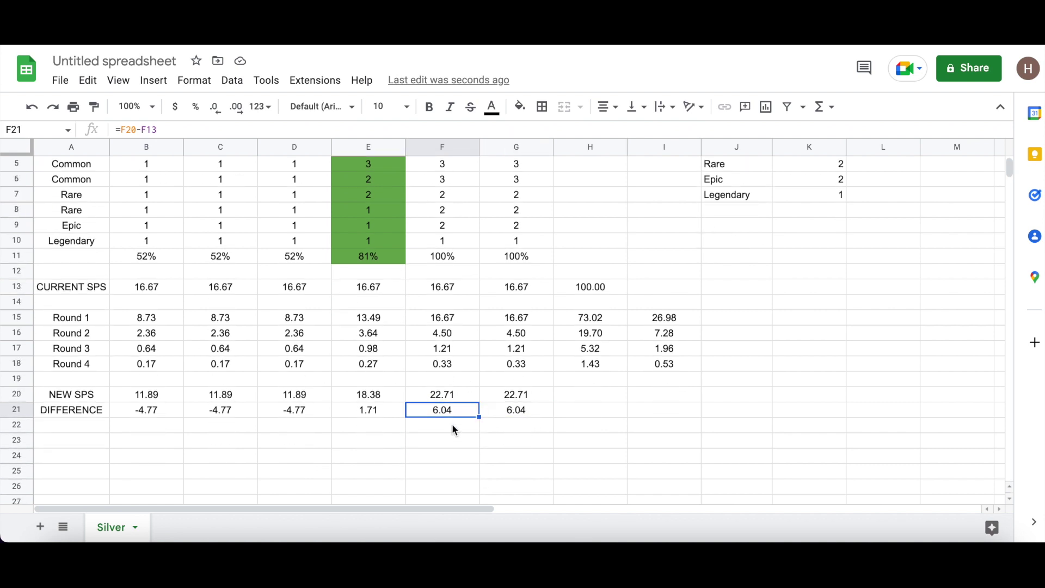
left_click(379, 416)
scroll(377, 412, "up", 4)
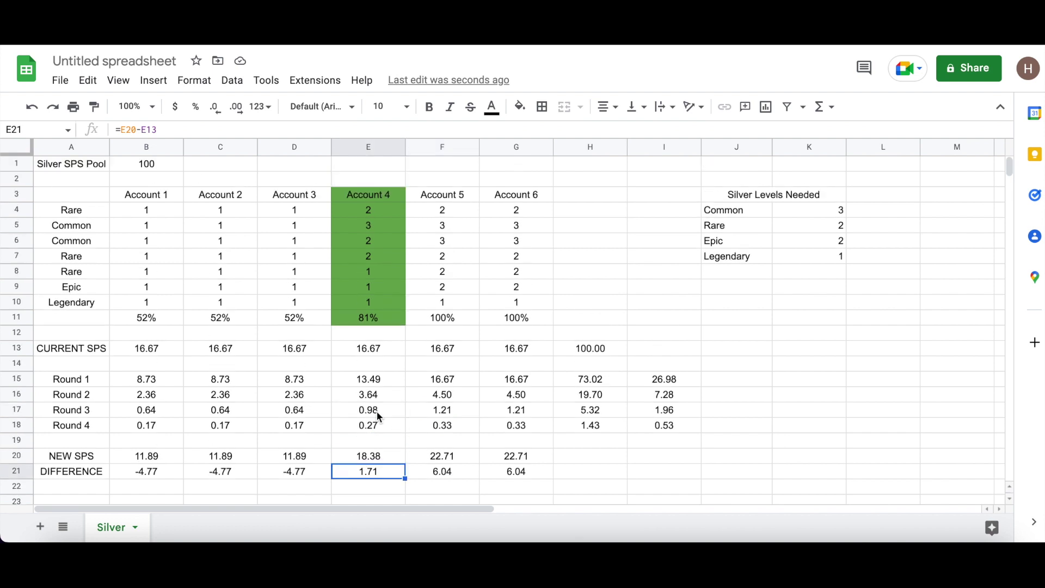
scroll(383, 422, "down", 3)
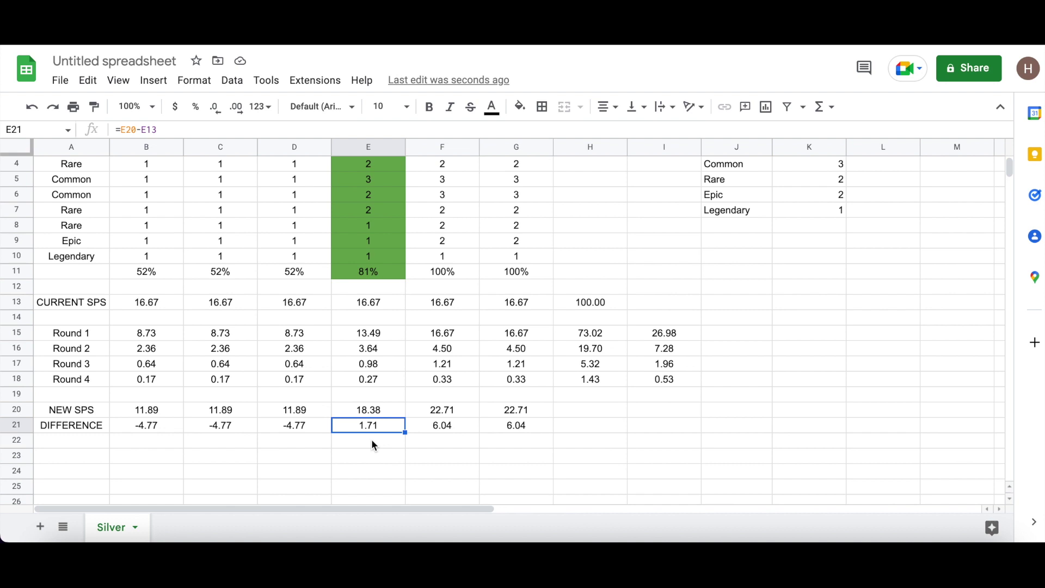
scroll(372, 439, "up", 3)
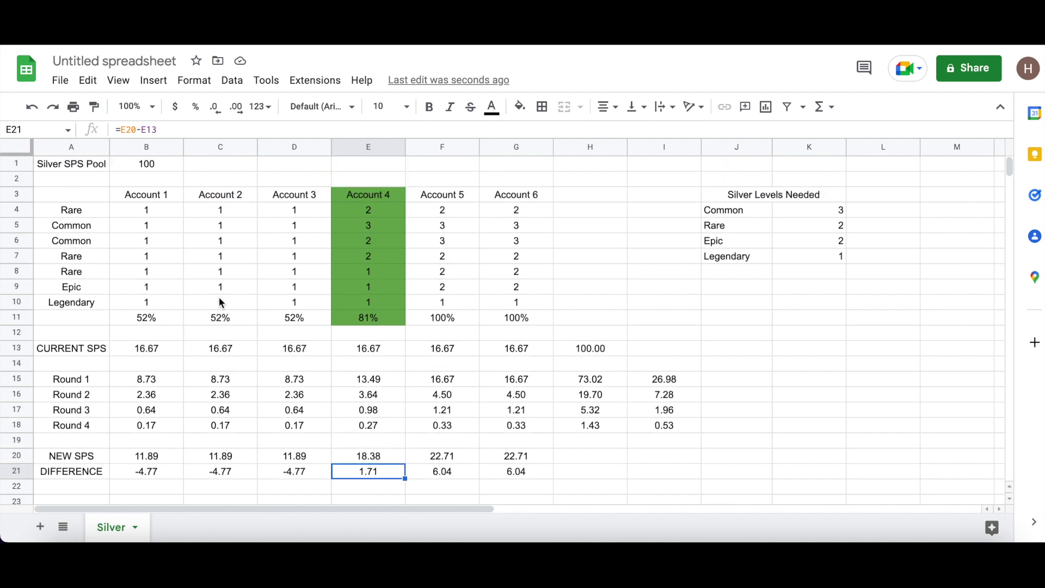
scroll(221, 346, "down", 2)
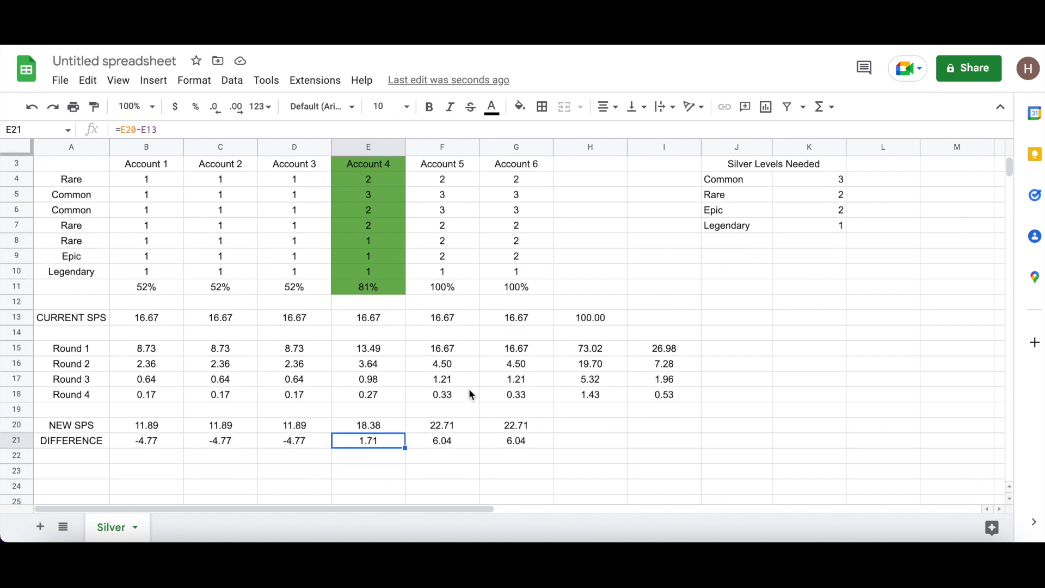
scroll(421, 353, "up", 2)
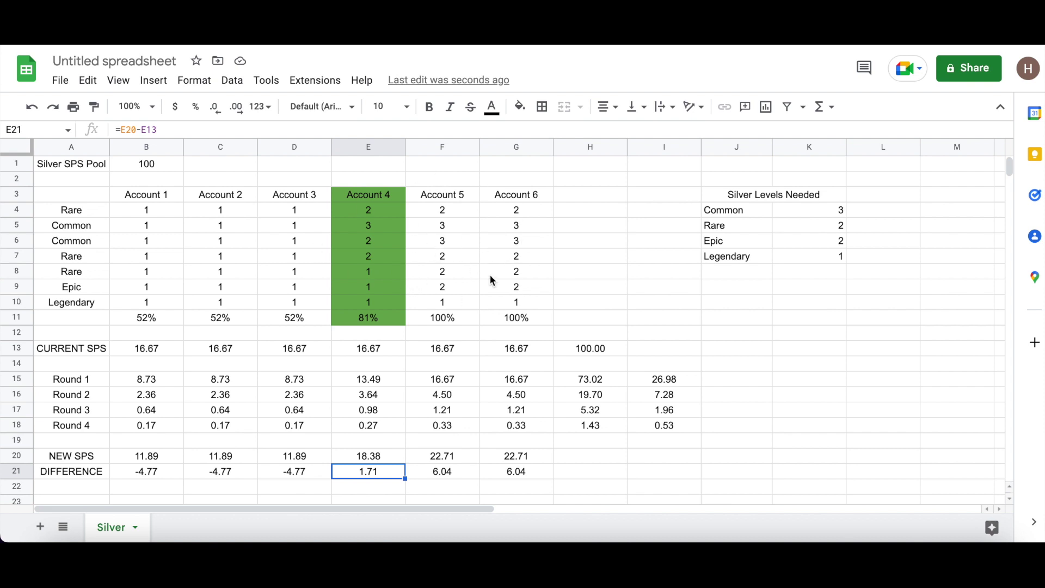
scroll(489, 275, "down", 2)
left_click(398, 431)
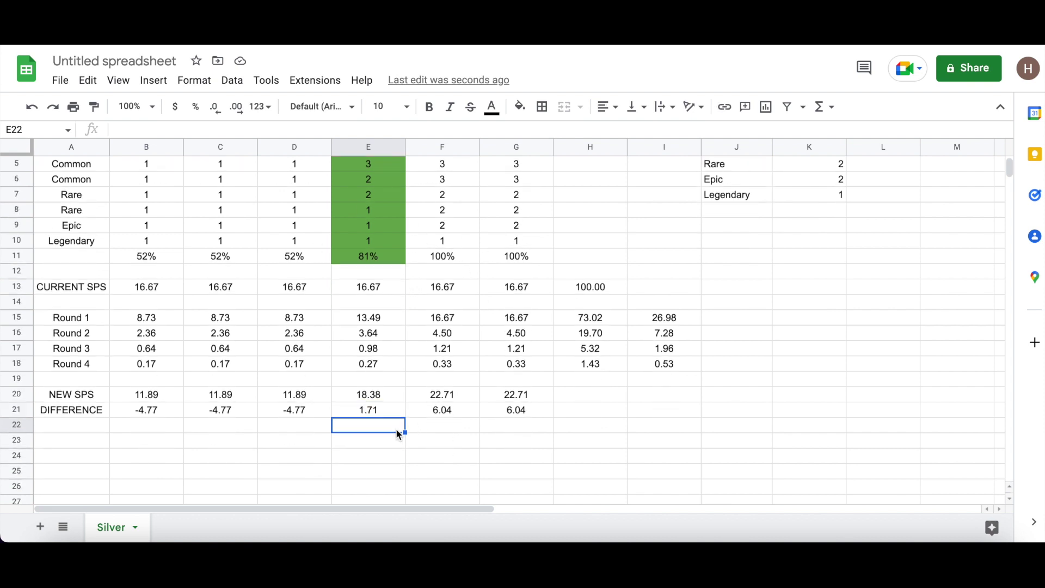
scroll(396, 429, "up", 2)
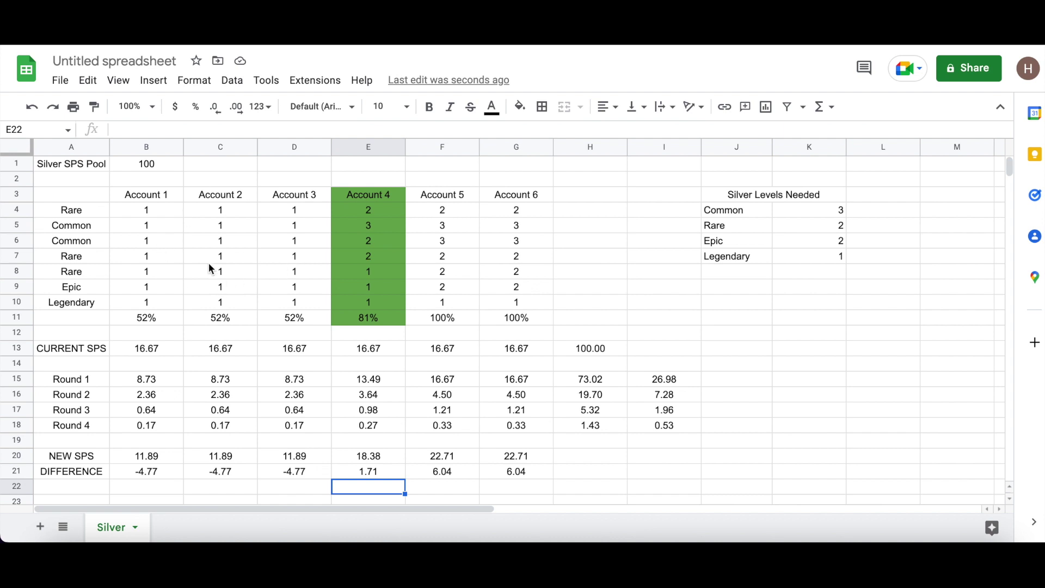
scroll(230, 244, "down", 2)
scroll(389, 384, "up", 1)
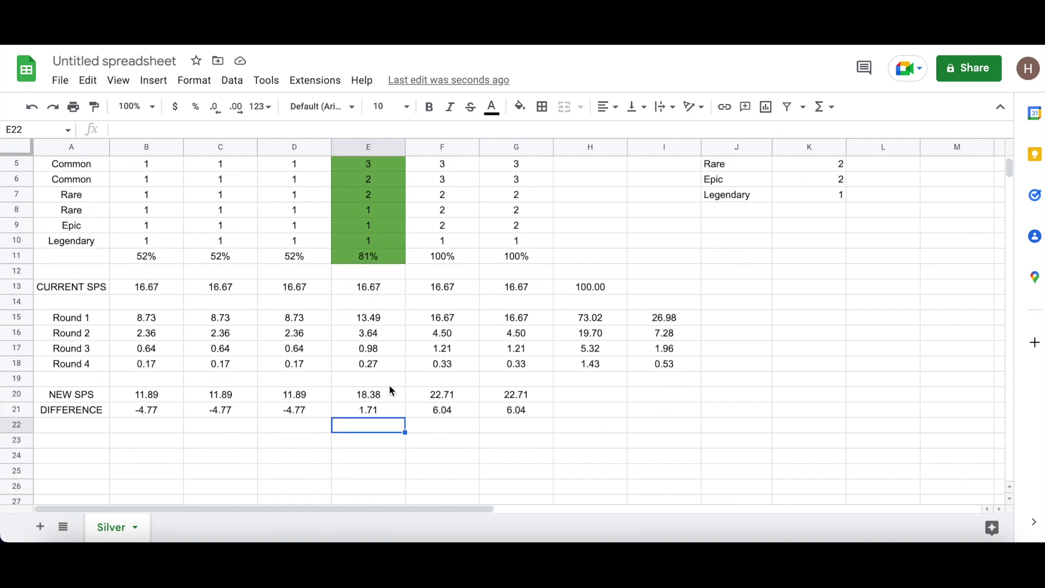
scroll(389, 384, "up", 2)
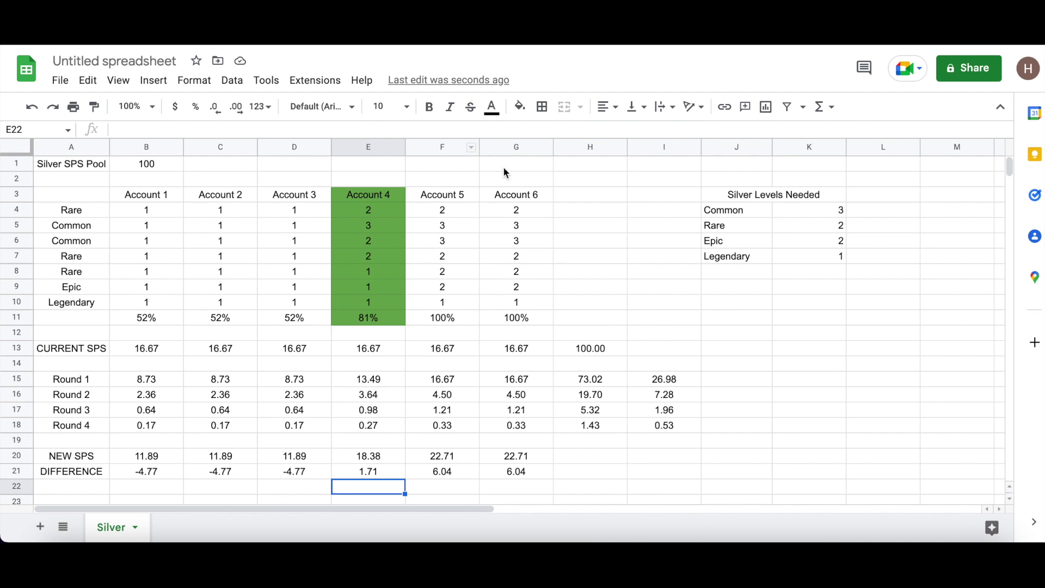
scroll(479, 277, "down", 2)
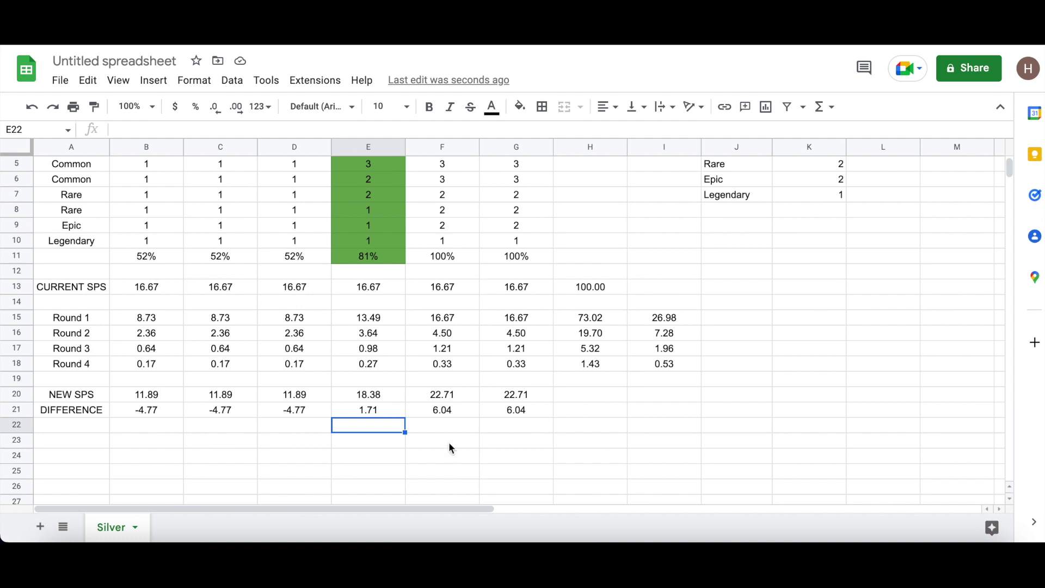
left_click(450, 451)
scroll(450, 450, "up", 2)
left_click(375, 474)
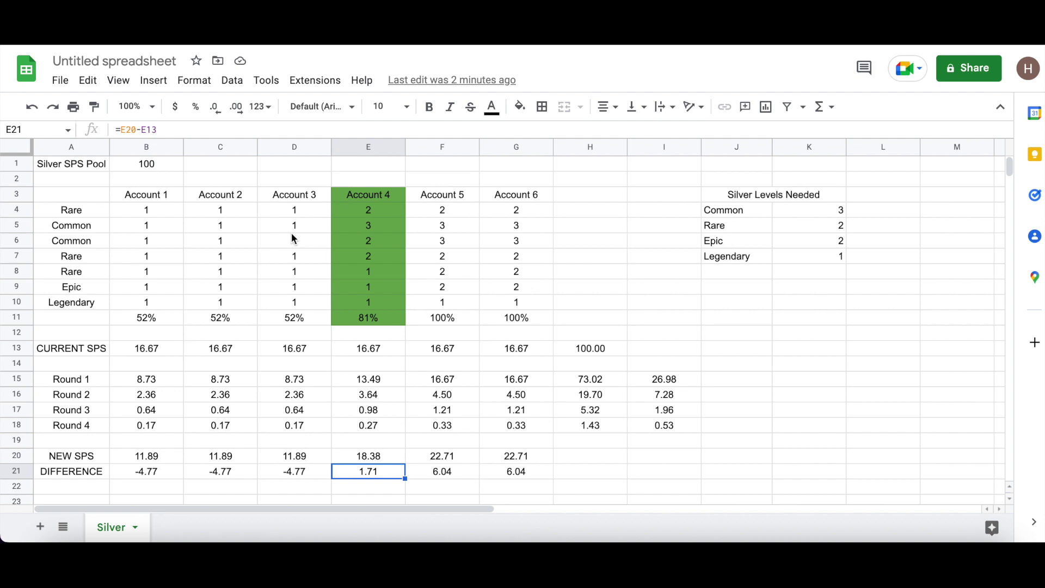
left_click(617, 245)
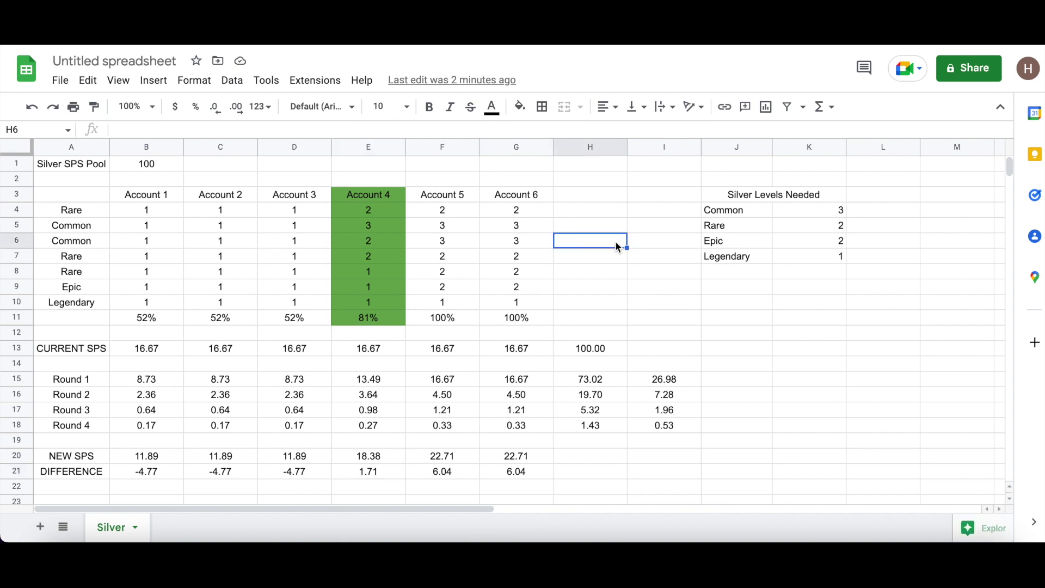
scroll(618, 247, "down", 1)
scroll(618, 247, "up", 1)
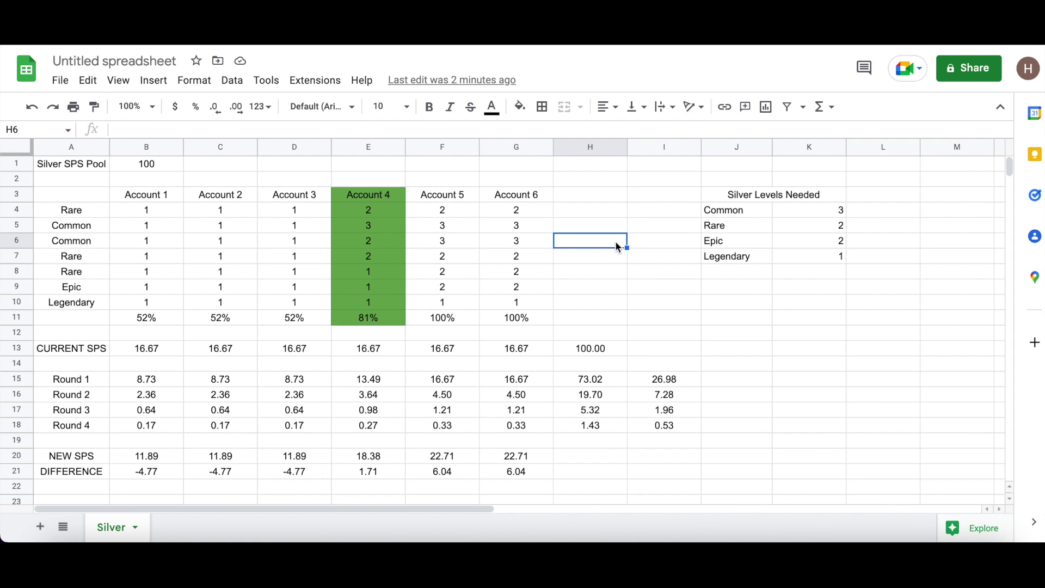
left_click(547, 300)
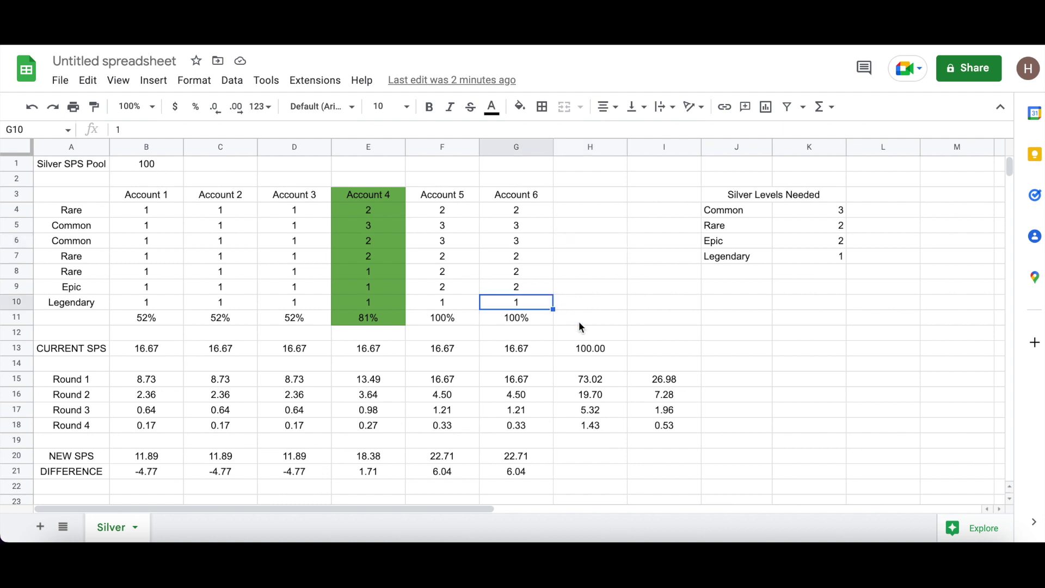
left_click(579, 321)
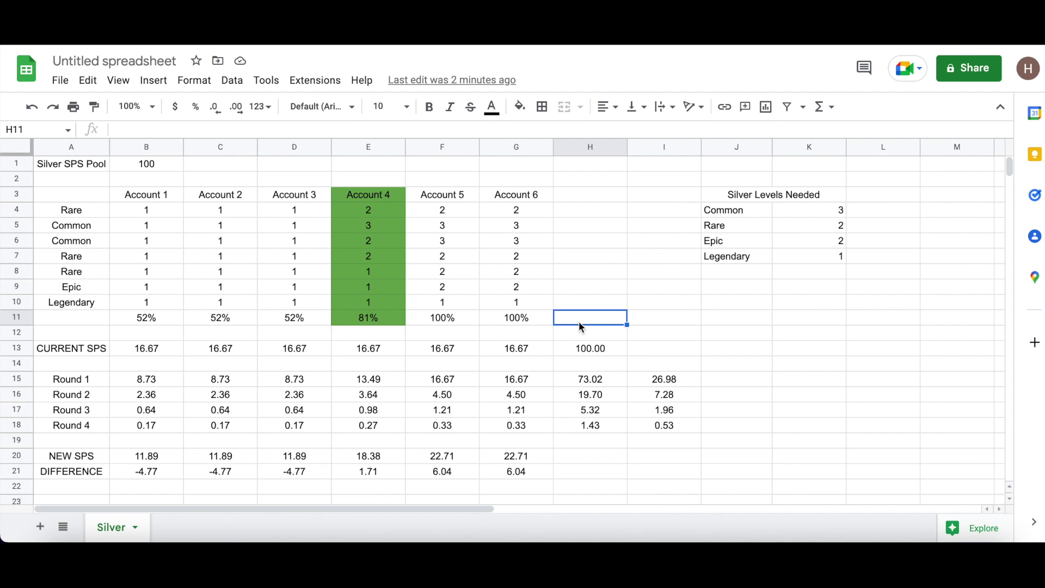
left_click(788, 359)
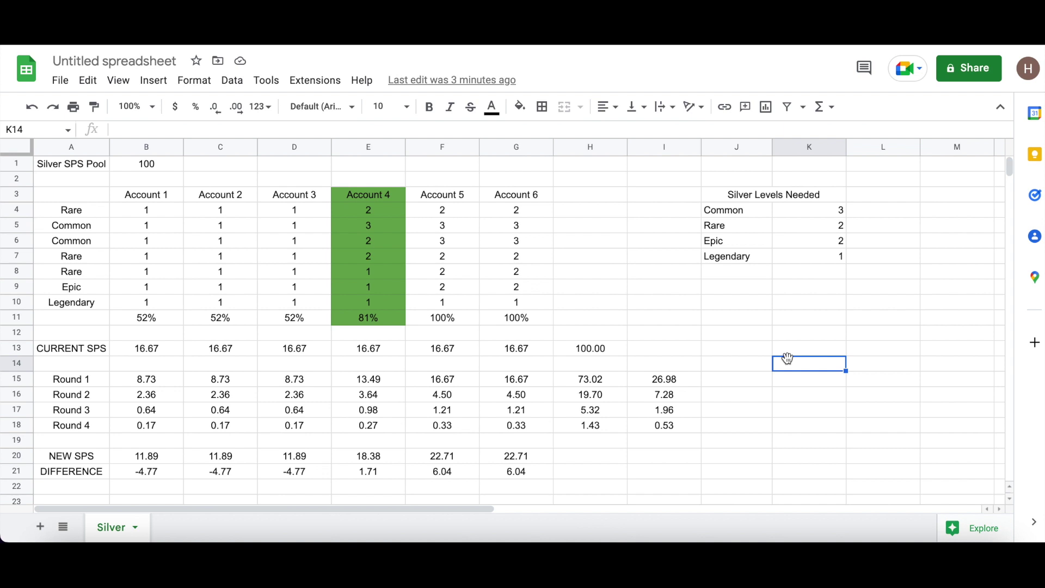
left_click(867, 373)
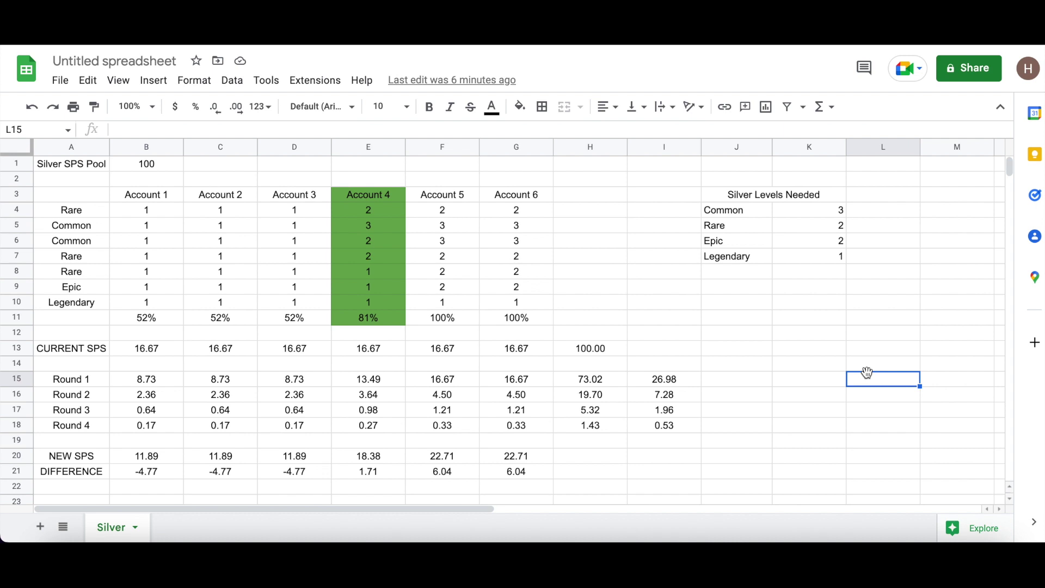
left_click(829, 339)
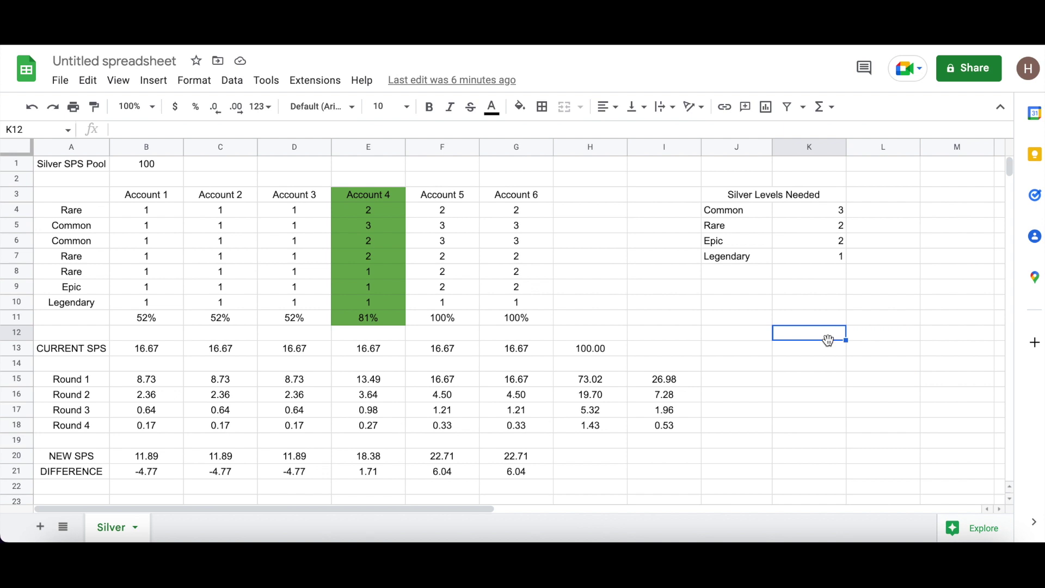